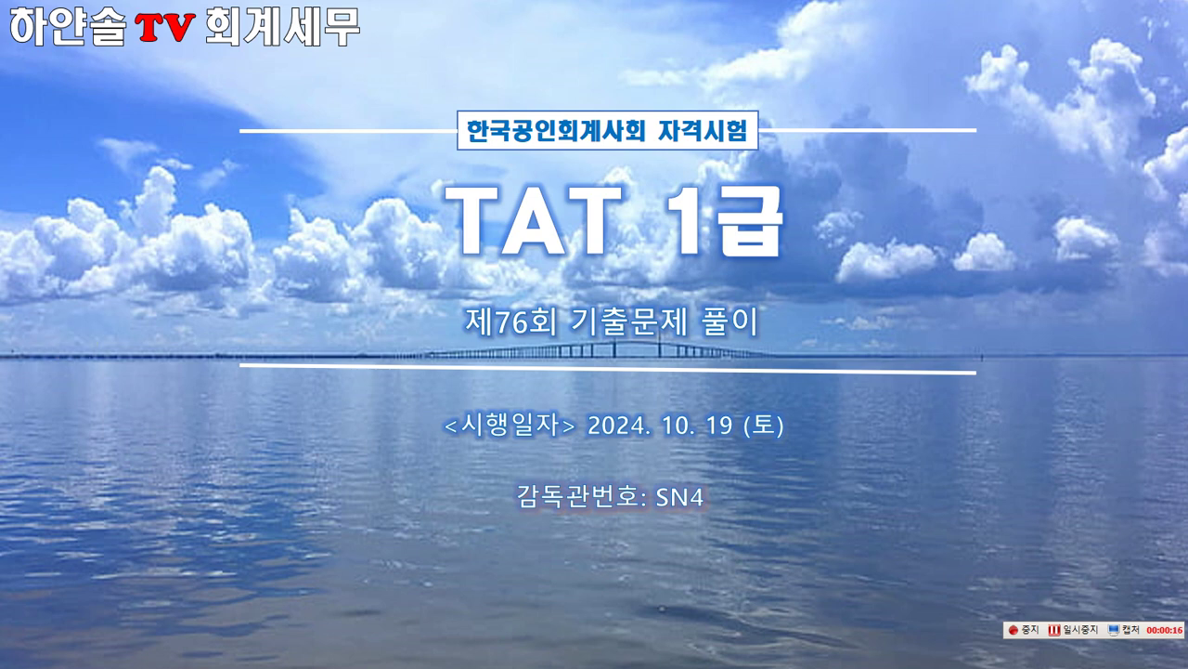
Leave the title slide and bring up the Smart A program beside the exam PDF
key(super+d)
key(super+d)
key(Escape)
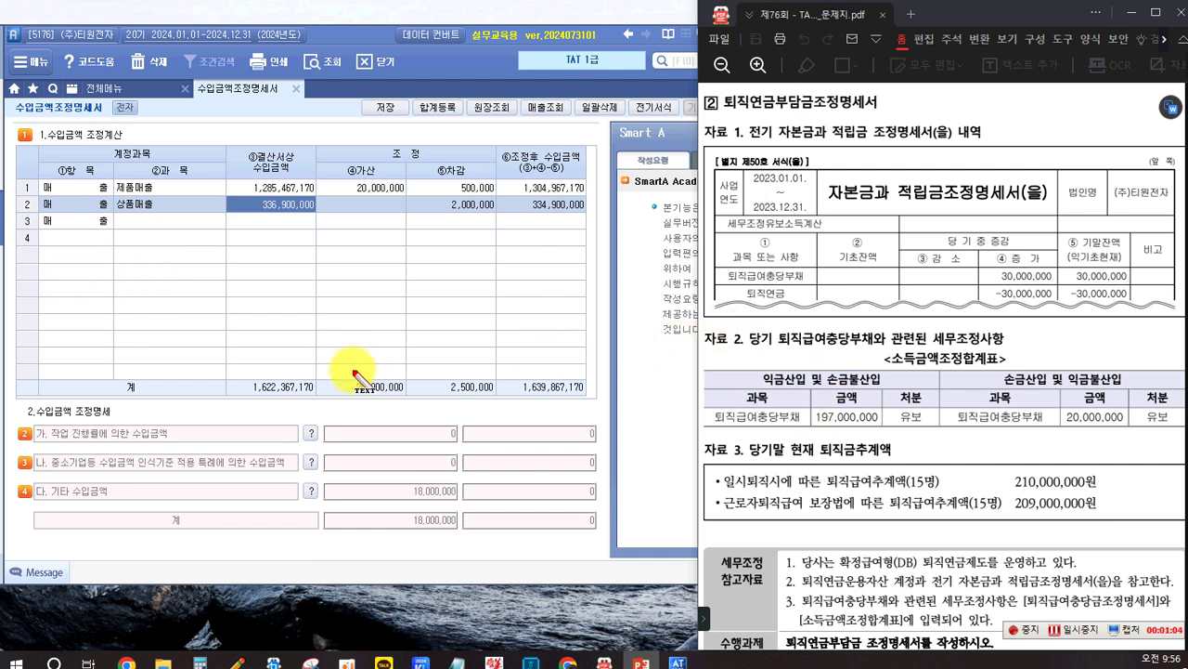
Write the red on-screen heading 퇴직연금(DB) over the empty rows of the 수입금액 조정계산 table
click(74, 254)
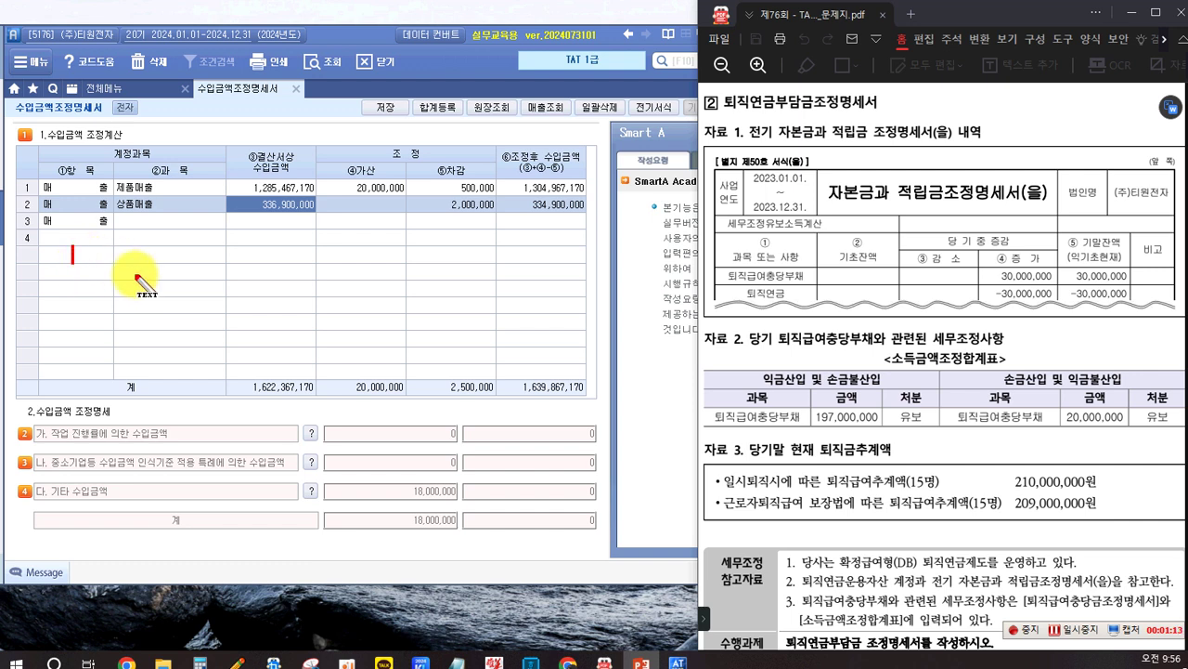
text(퇴직이연금)
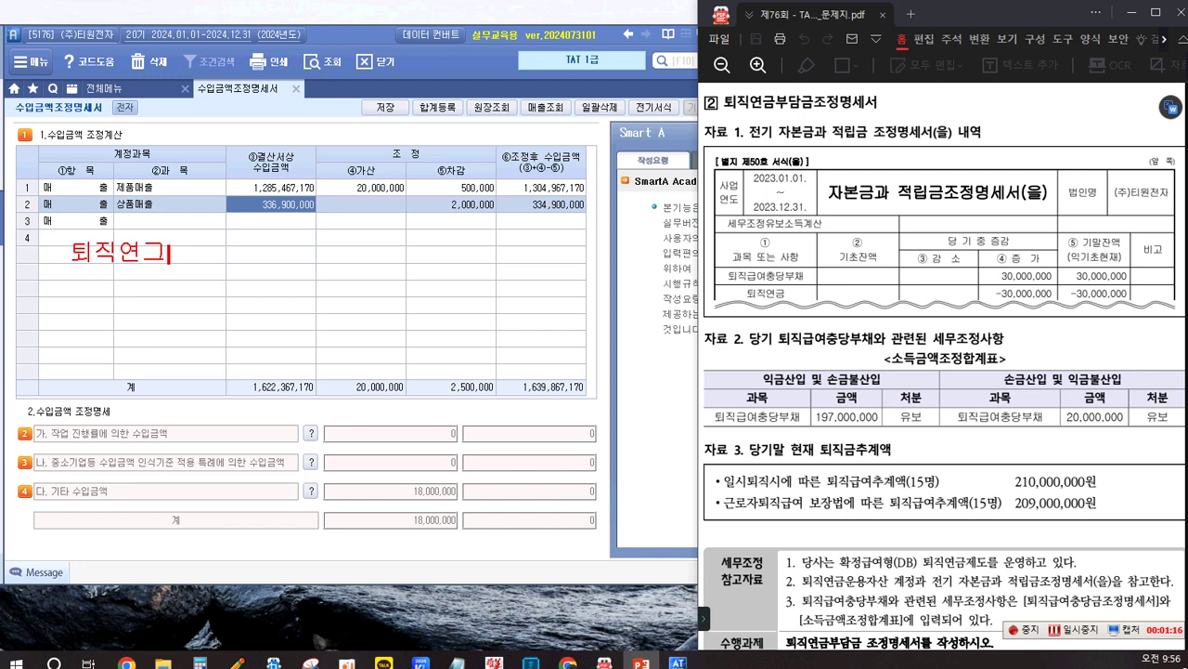
text([DB])
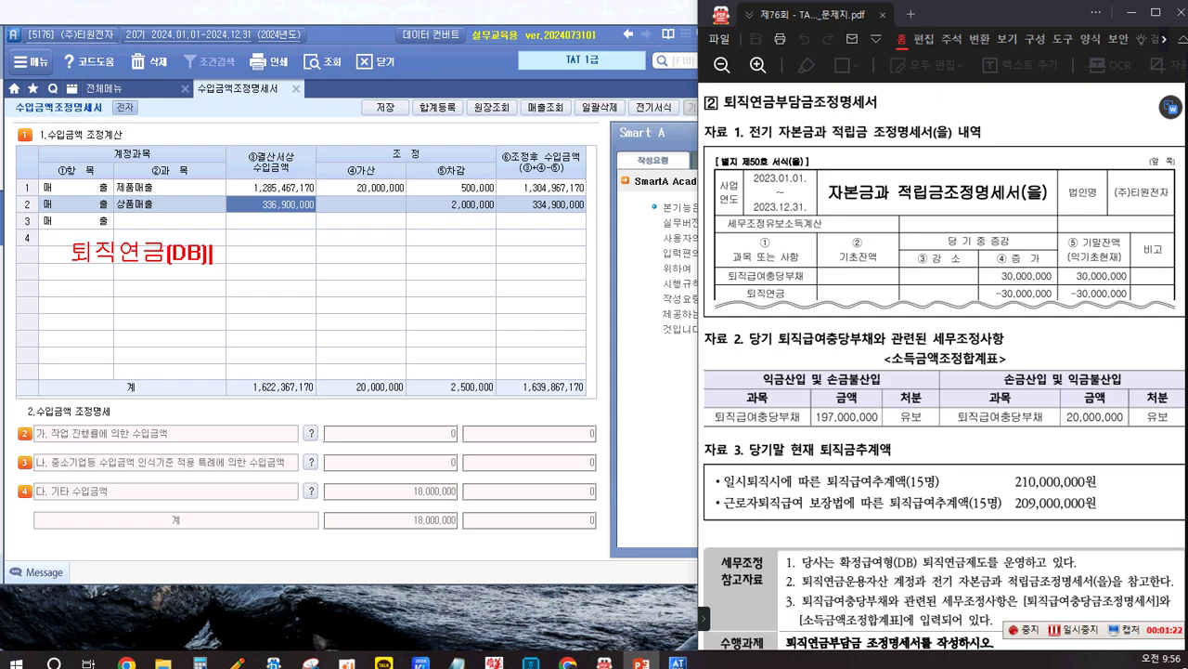
Below the heading, write the journal entry "(차) 퇴직급여 .... (대) 퇴직급여충당부채 ....."
key(Return)
key(Return)
text([ck])
key(BackSpace)
key(BackSpace)
key(BackSpace)
text(차])
text(퇴직급여)
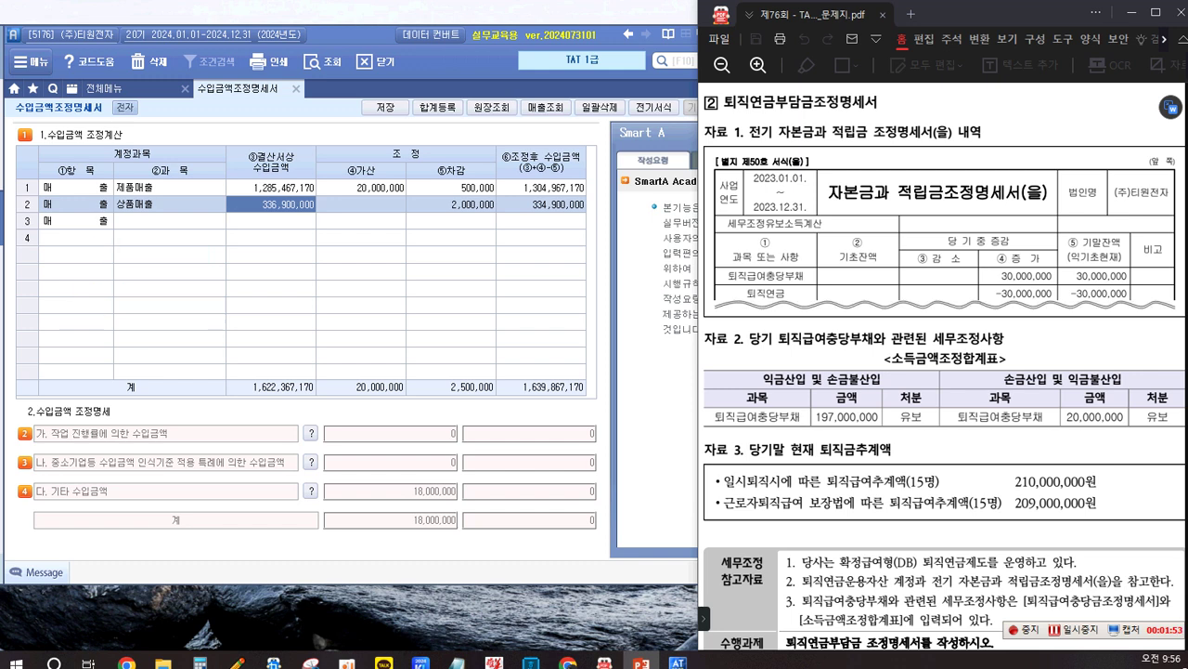
text(....      [대])
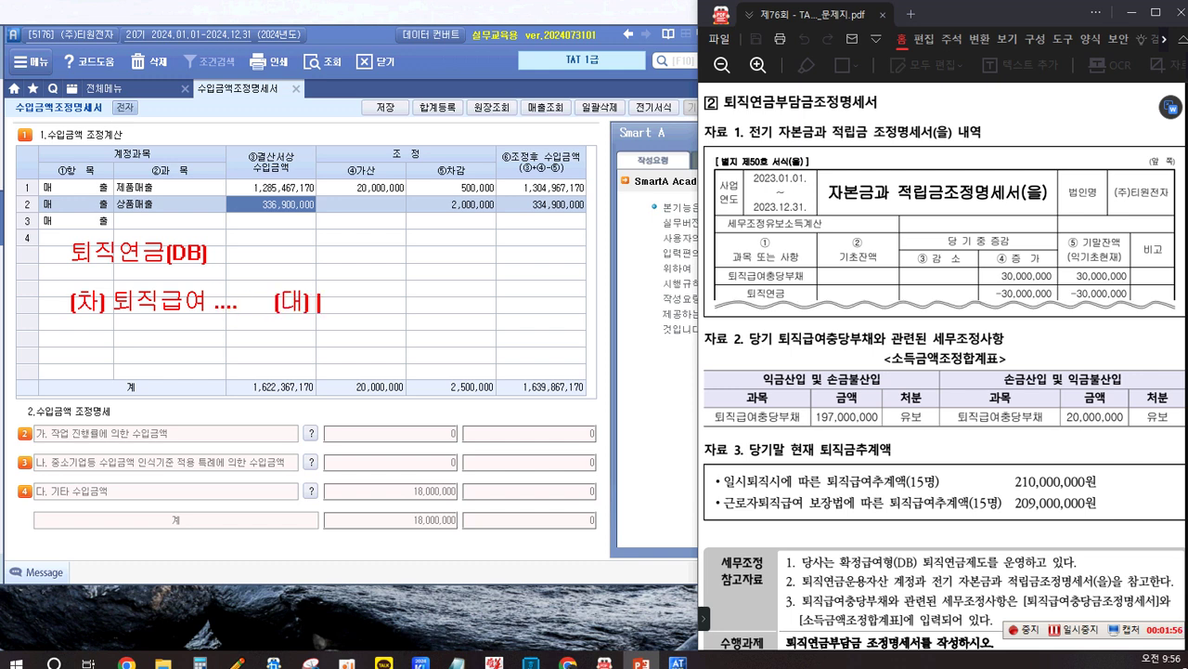
text( 퇴직급여)
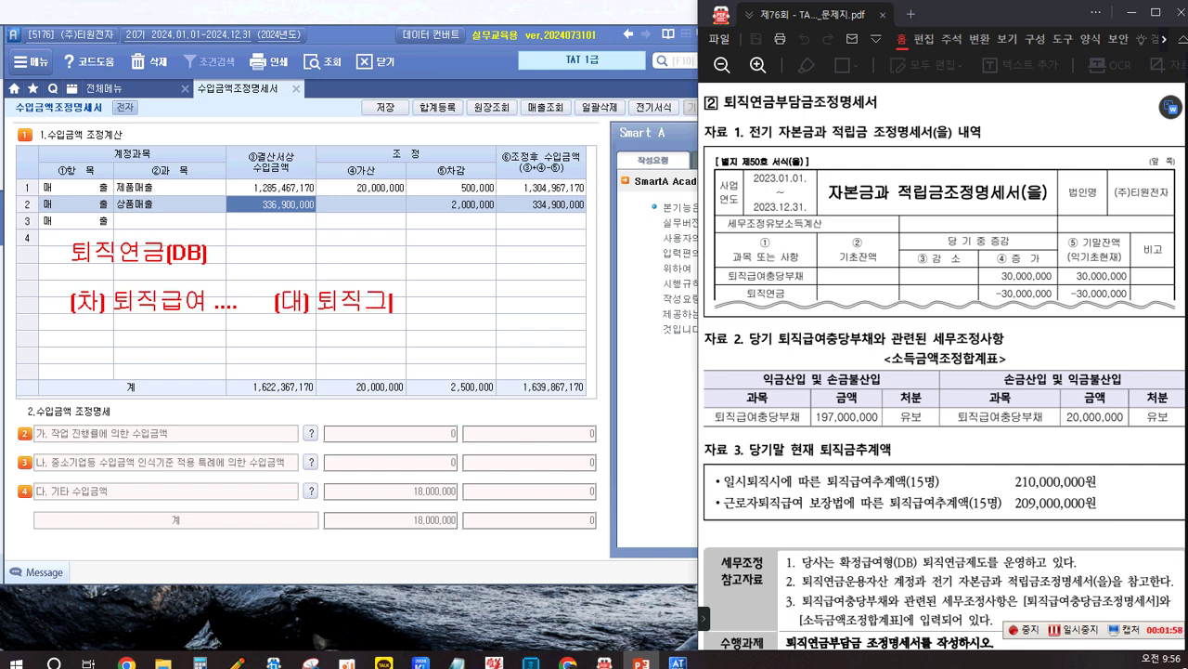
text(충당붗)
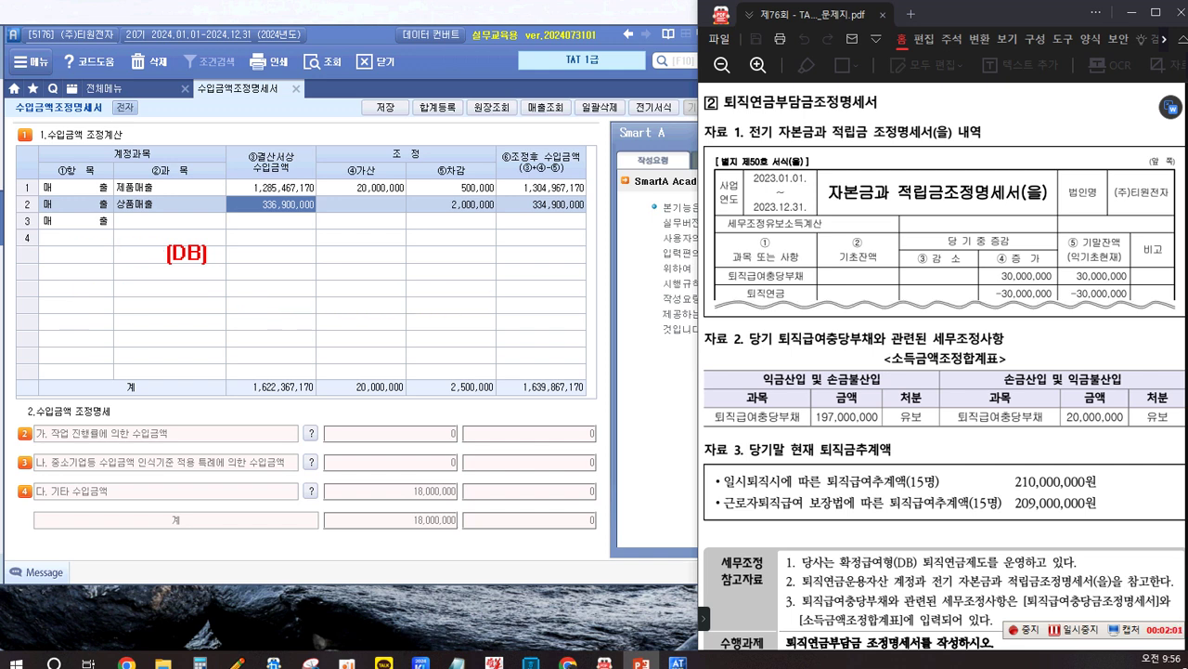
text(채 .....)
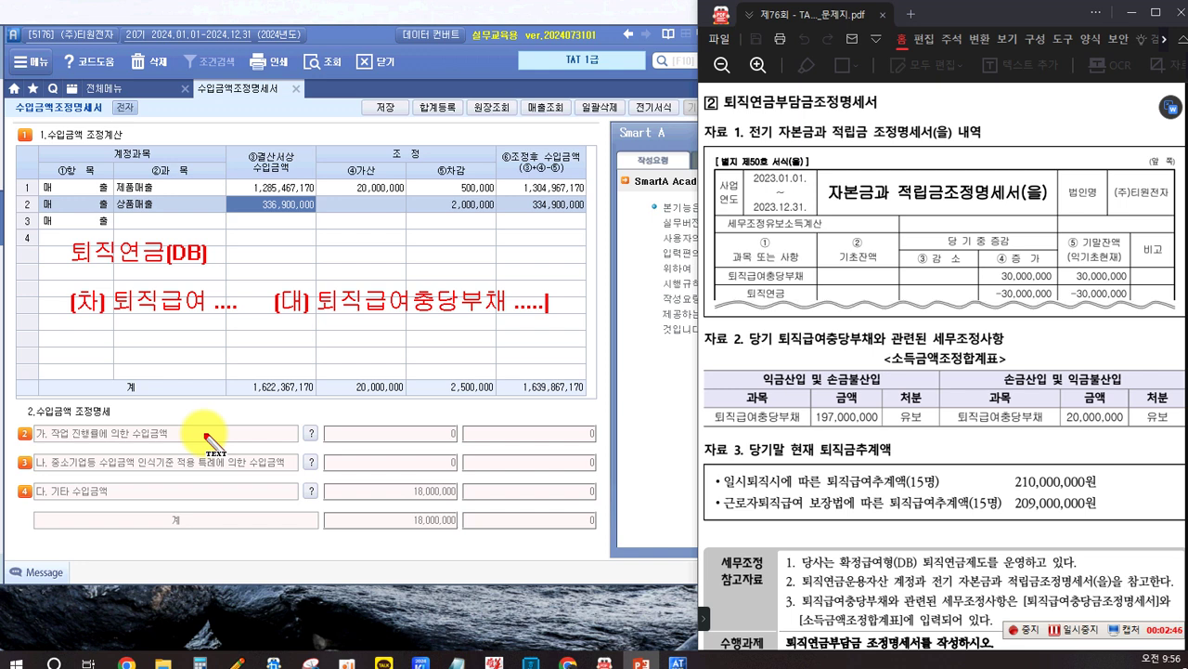
Add a second journal entry below the first: "(차) 퇴직연금운용자산 .... (대) 보통예금 ....."
key(Return)
key(Return)
text([차])
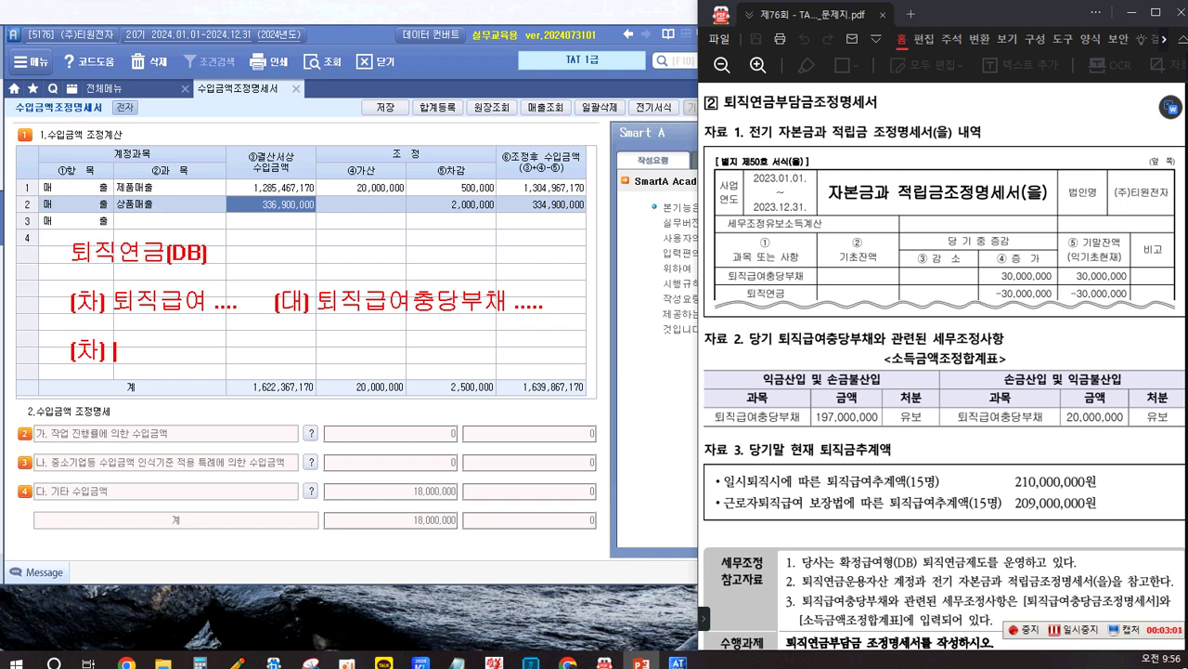
text(퇴직연ㄱ)
text(금운용자사)
text(ㄴ )
text(...)
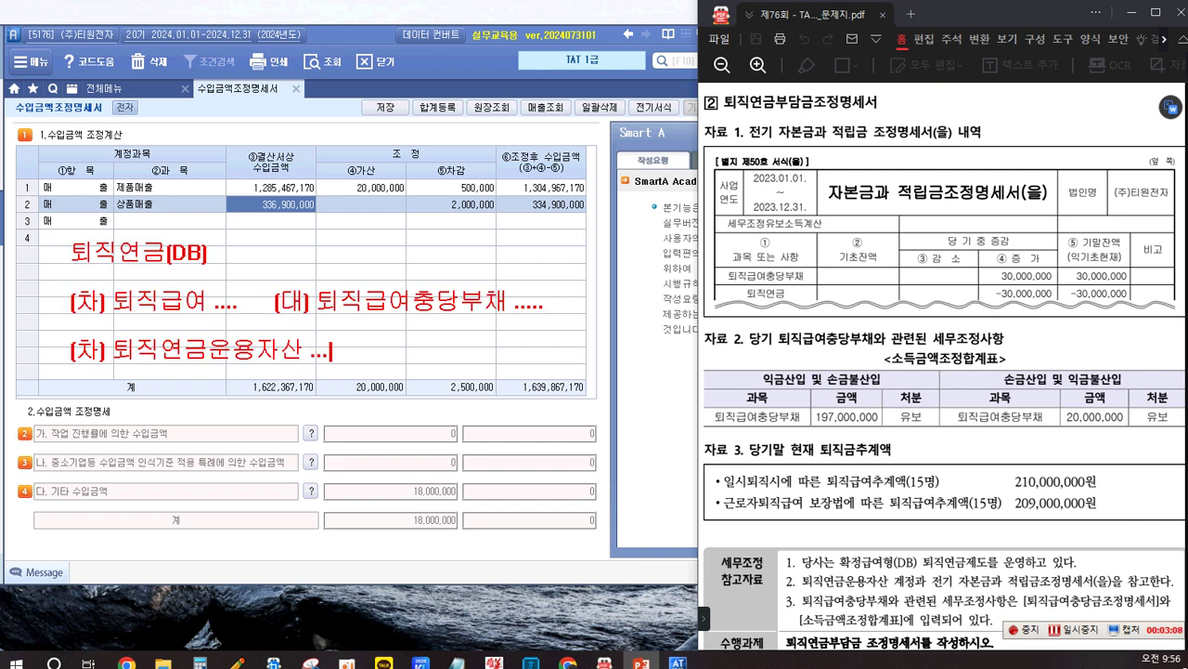
text(.   ()
text(대))
text( 보통ㅇ)
text(예금 .)
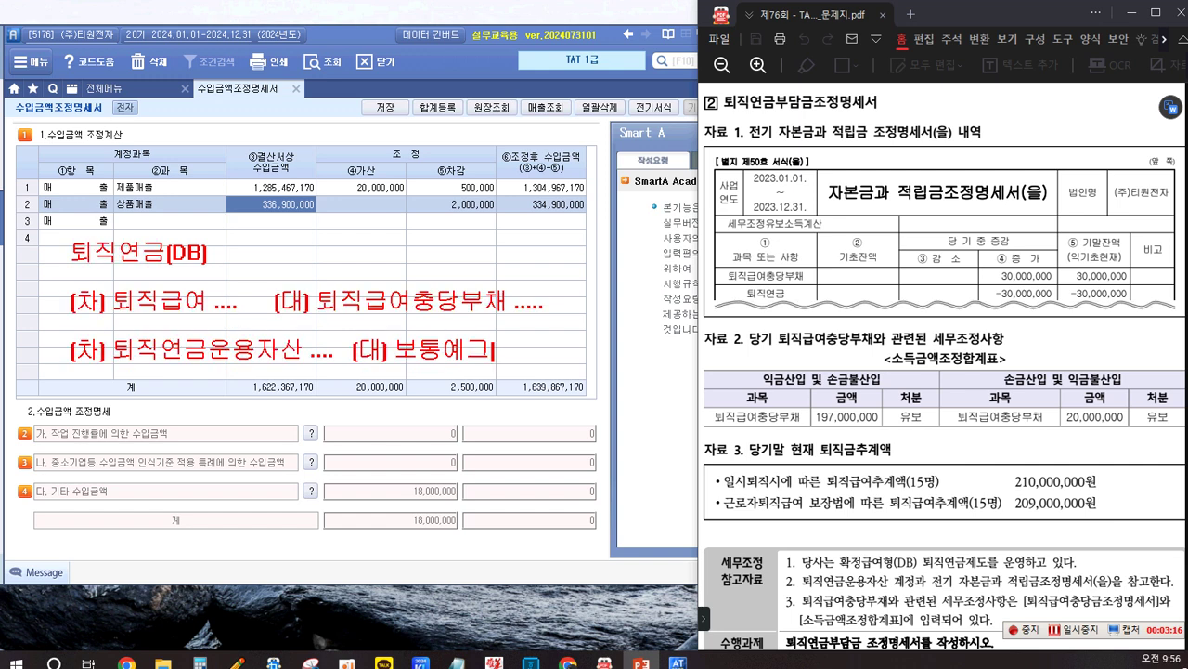
text(....)
Box 퇴직연금(DB) and 퇴직급여충당부채, and draw an arrow from the latter up to a new label 퇴직급여충당금
mouse_move(63, 237)
mouse_down()
mouse_move(166, 273)
mouse_move(213, 273)
mouse_up()
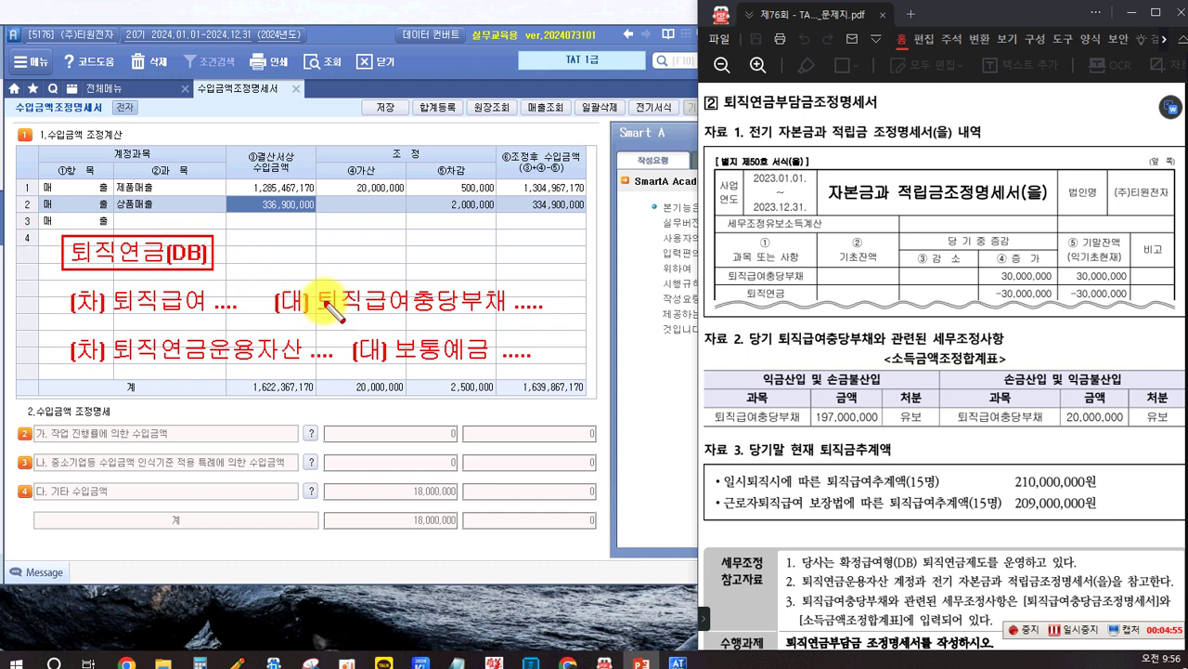
drag(313, 280, 531, 319)
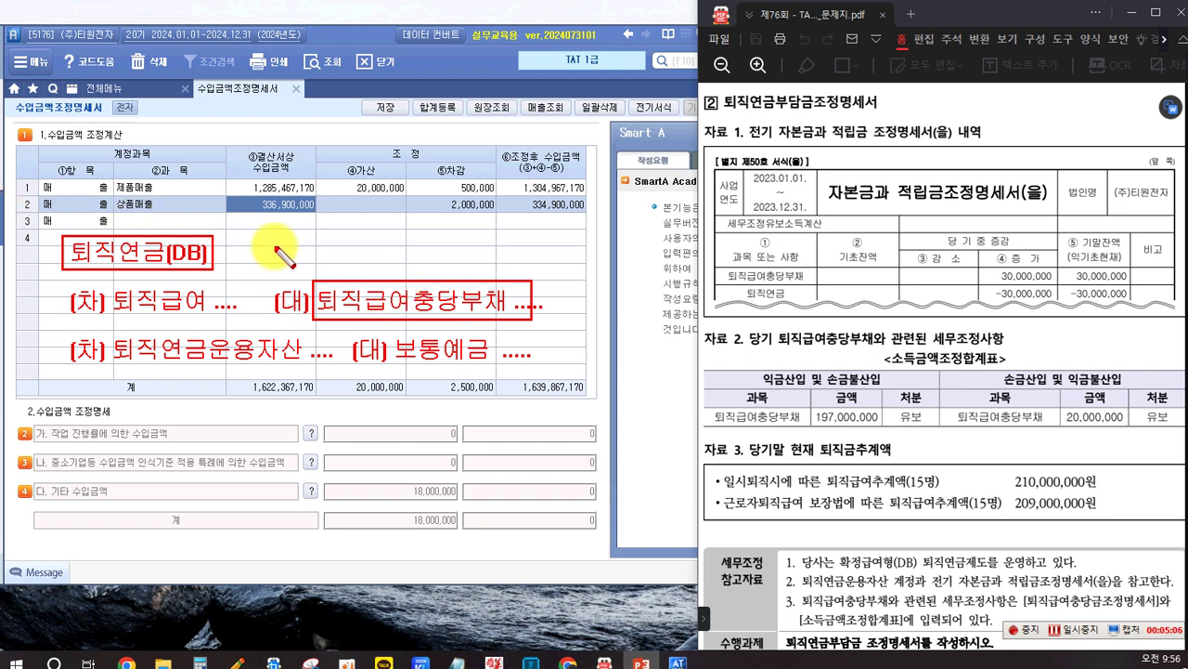
drag(327, 277, 370, 244)
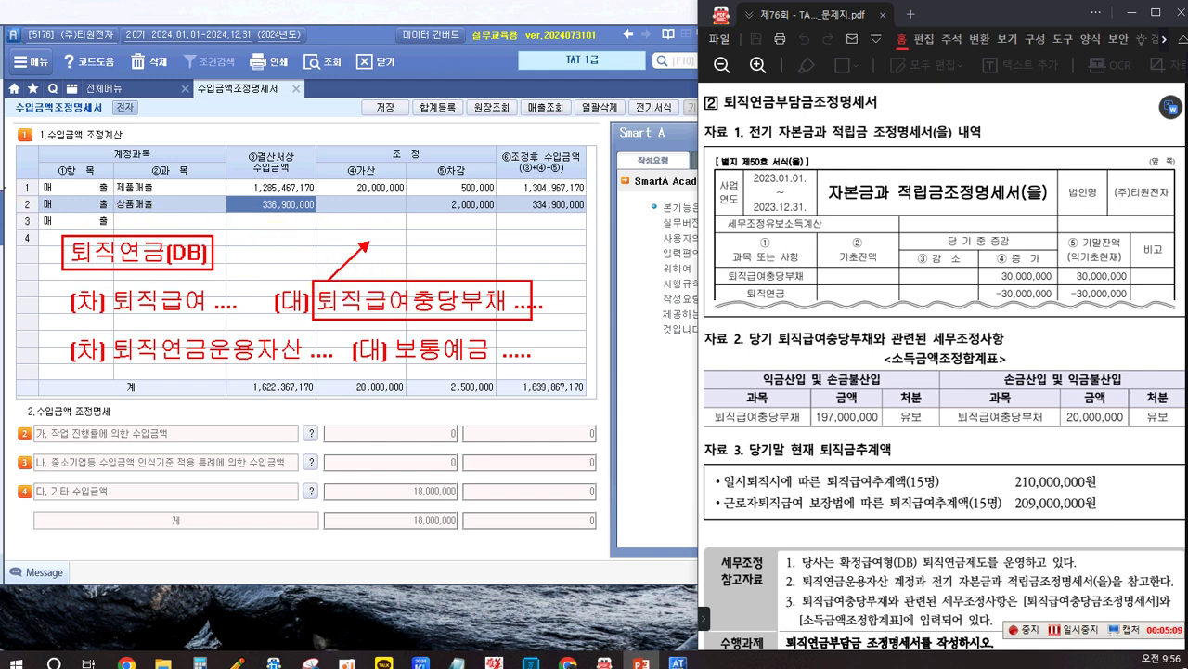
click(379, 234)
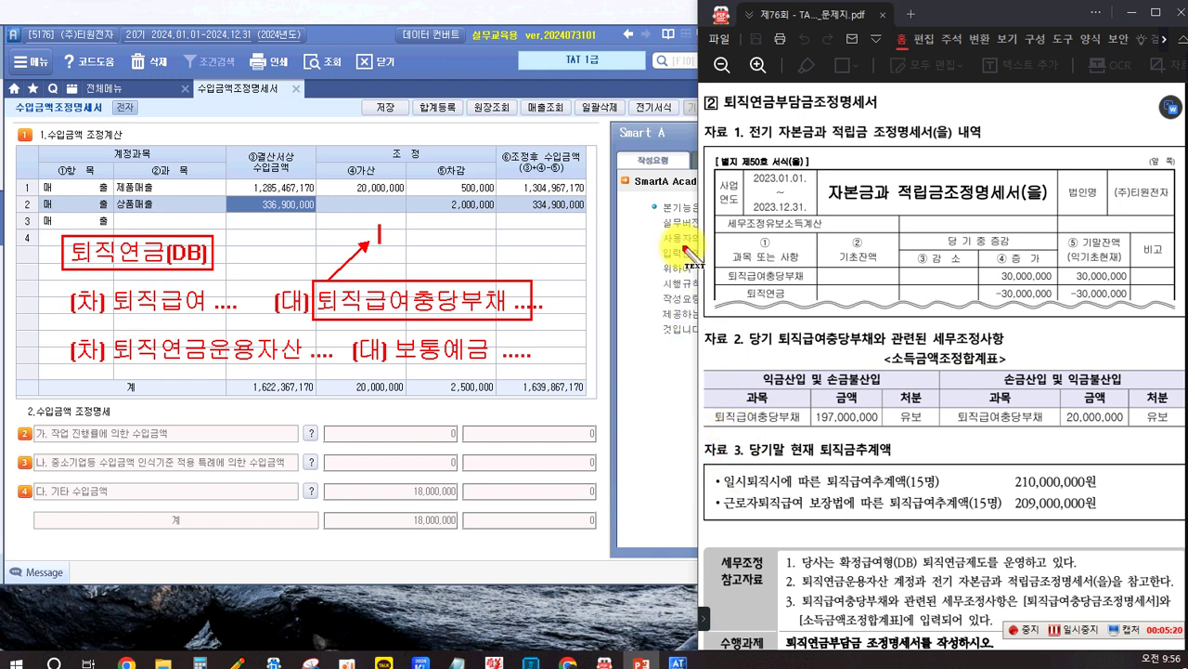
text(직급여충당금)
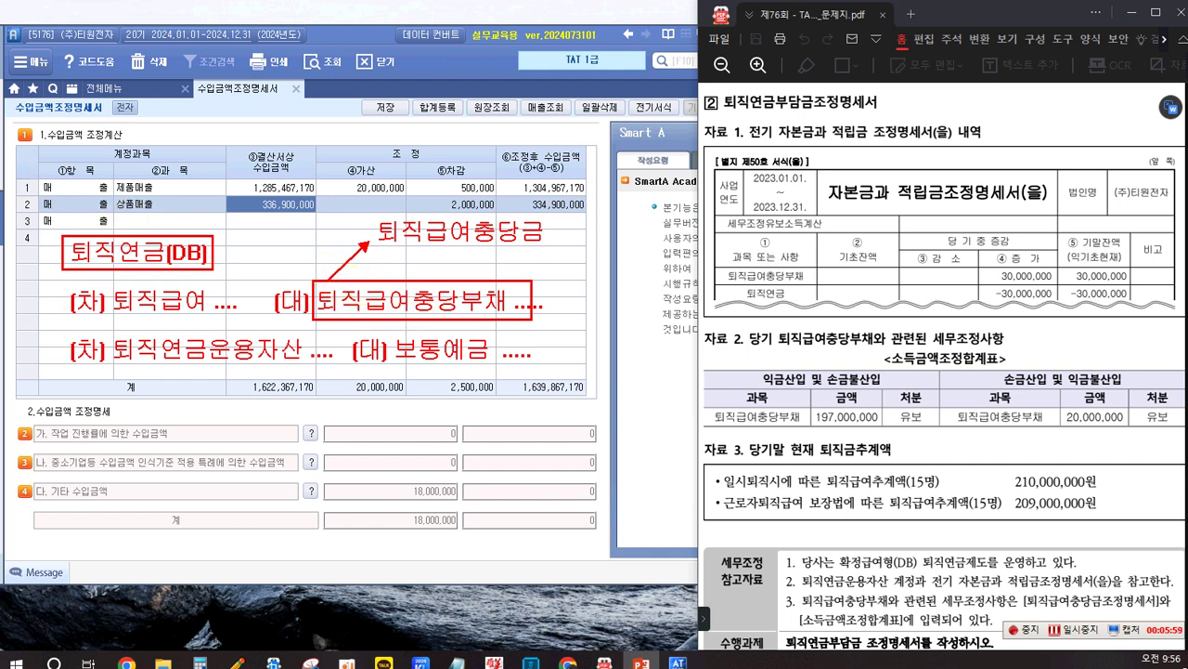
Tag the 퇴직급여충당부채 entry <손금불산입>, and box 퇴직연금운용자산 and tag its entry <손금산입>
click(572, 301)
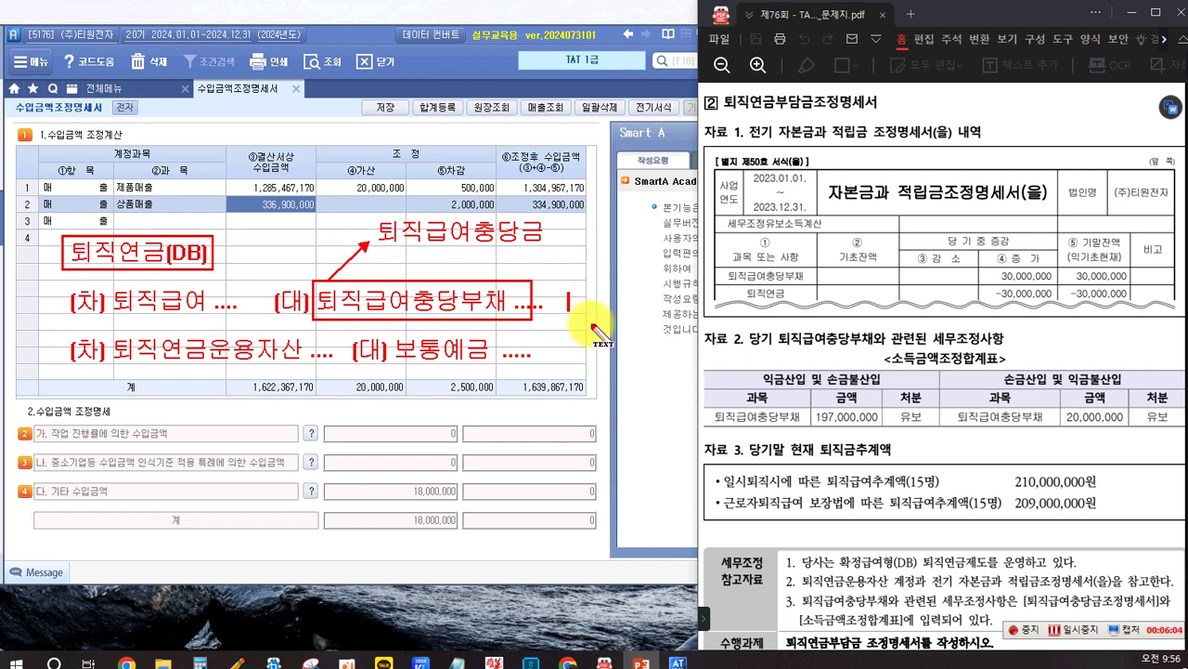
text(<손금불산입>)
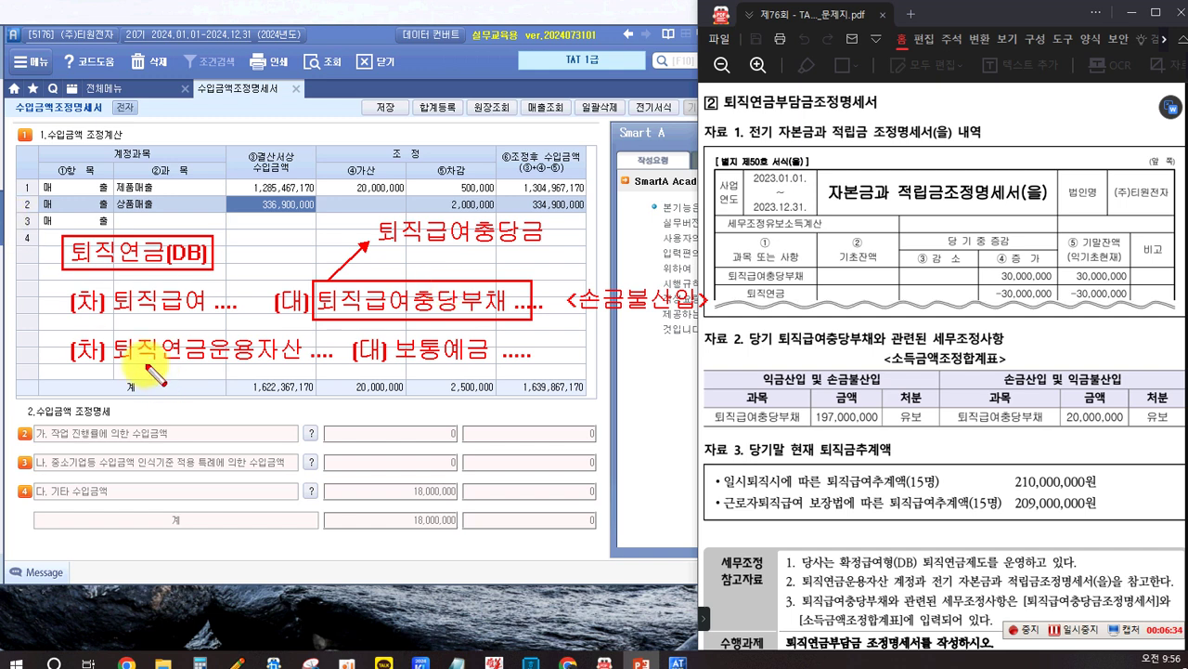
mouse_move(107, 335)
mouse_down()
mouse_move(232, 367)
mouse_move(306, 367)
mouse_up()
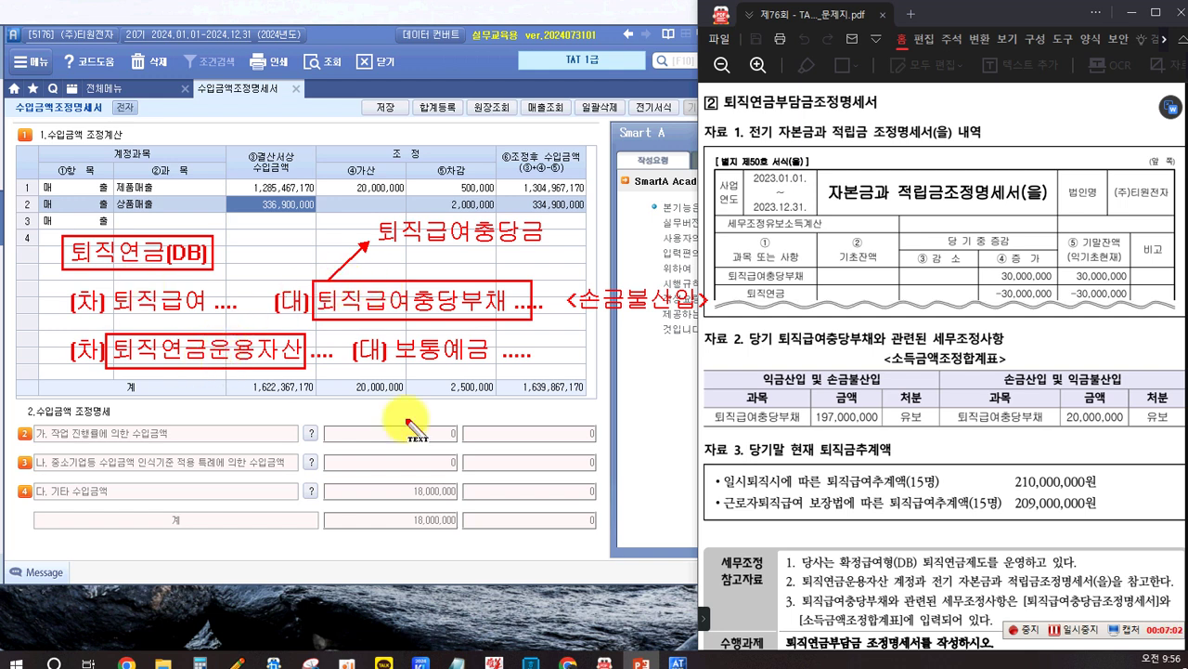
click(572, 355)
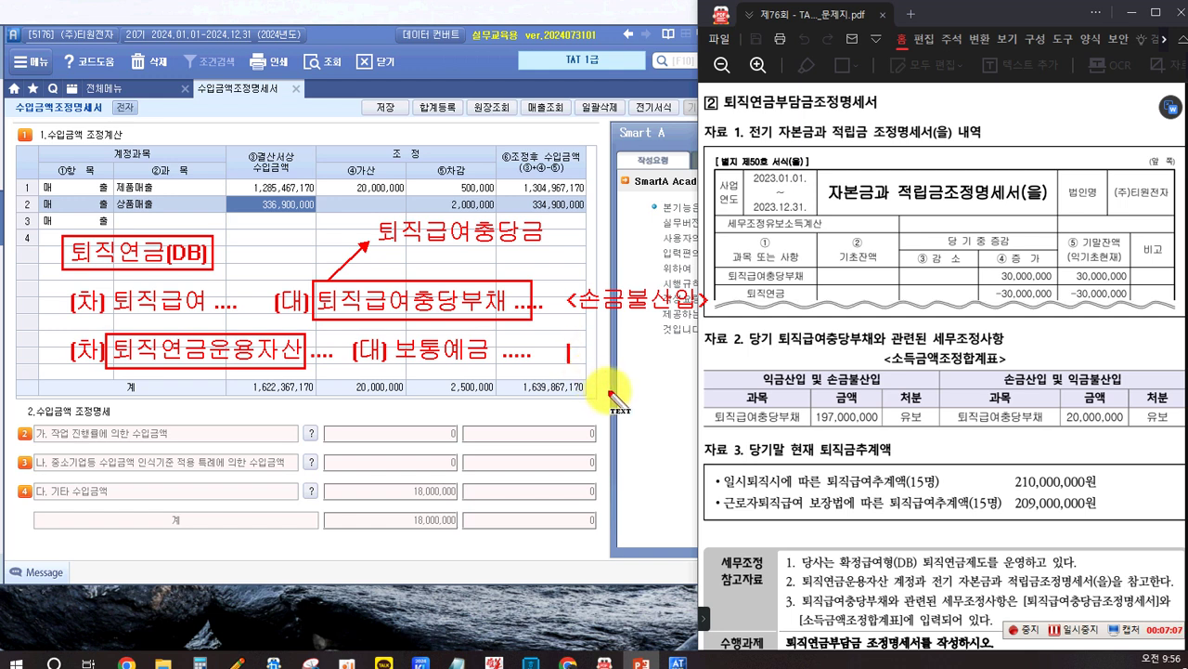
text(<)
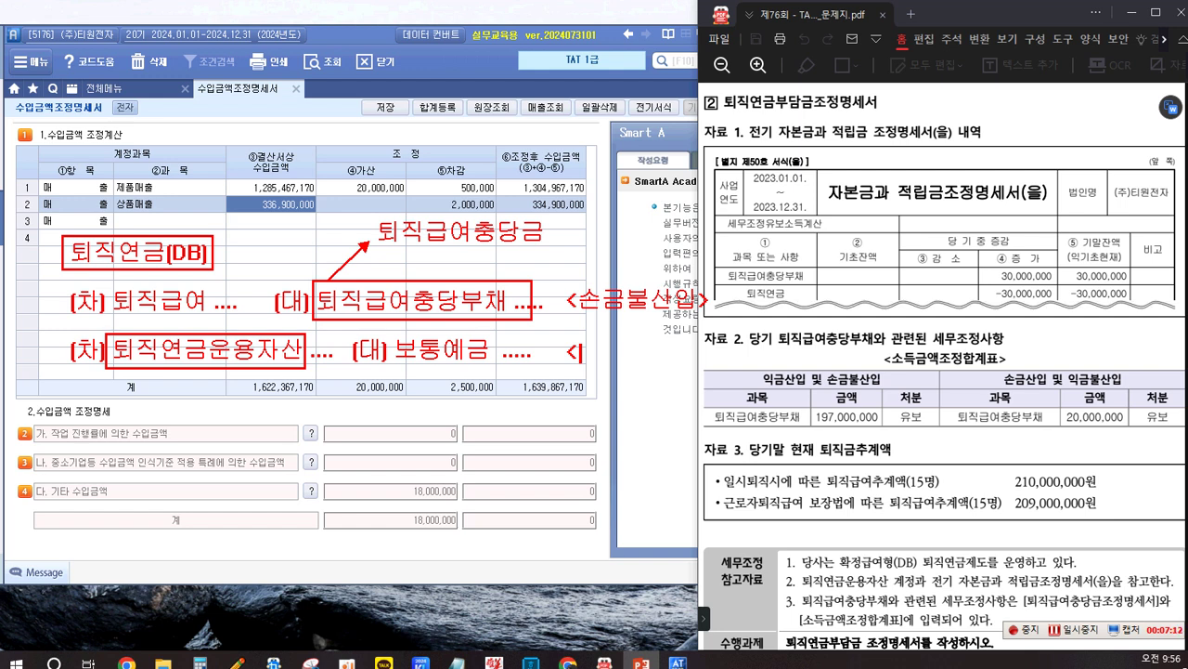
text(손금)
text(산이)
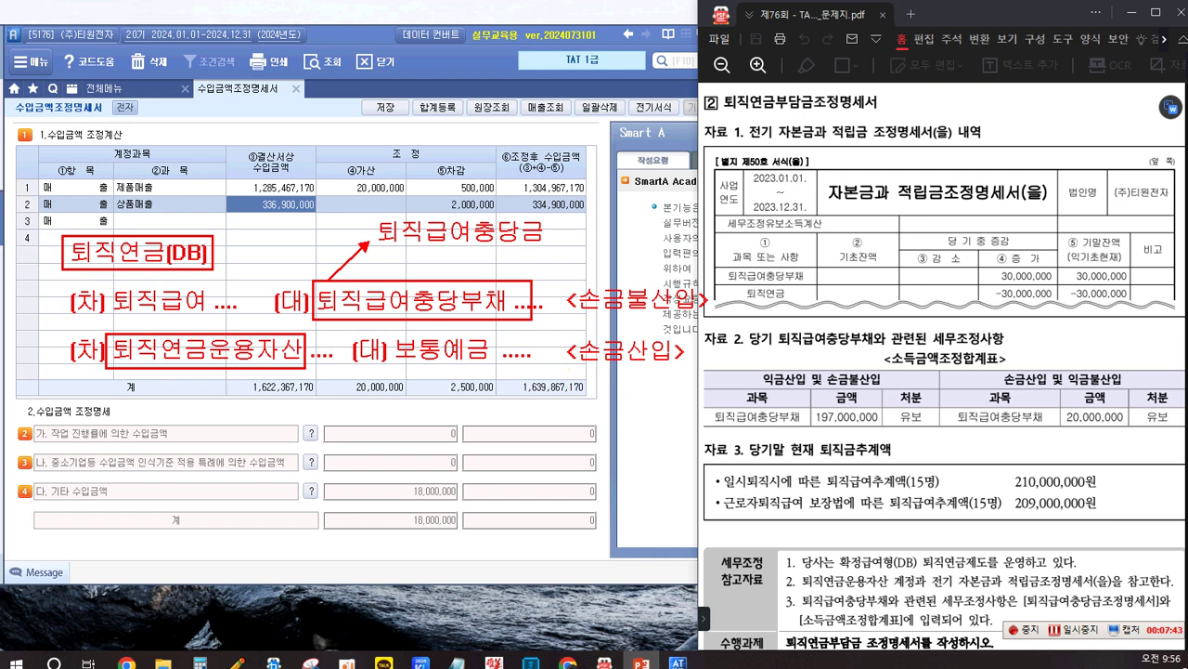
Write the note "퇴사자 ..... 퇴직금...." below the two journal entries, over the 수입금액 조정명세 area
click(71, 433)
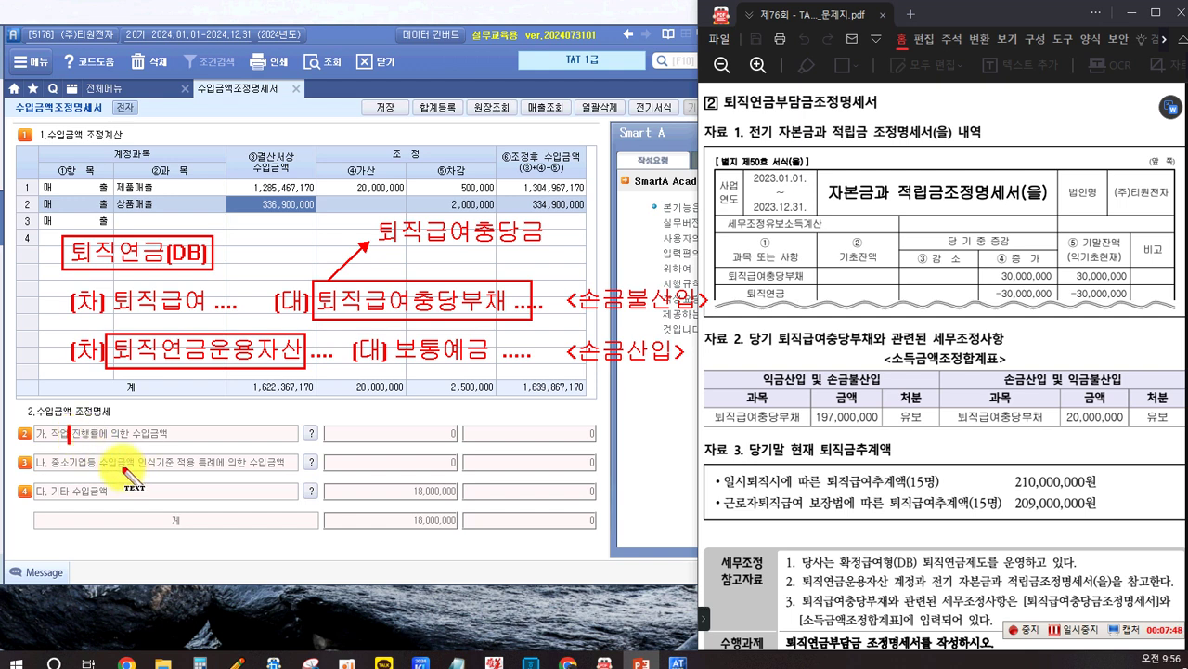
click(17, 429)
text(퇴사자)
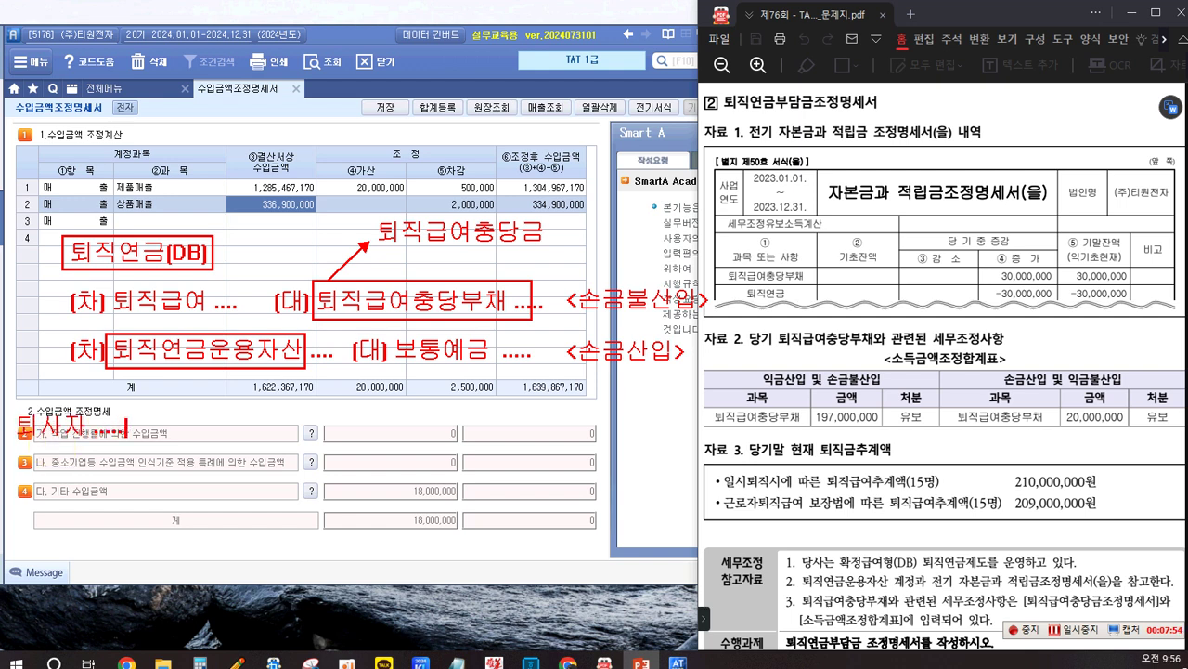
text( ....퇴직금....)
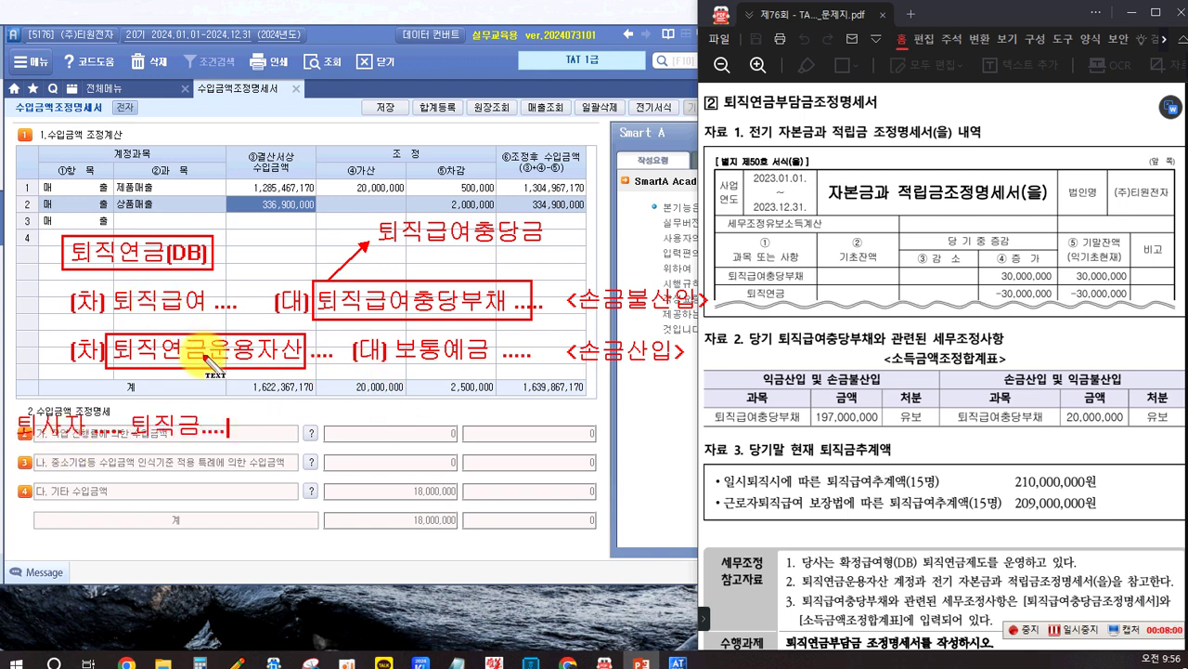
key(Return)
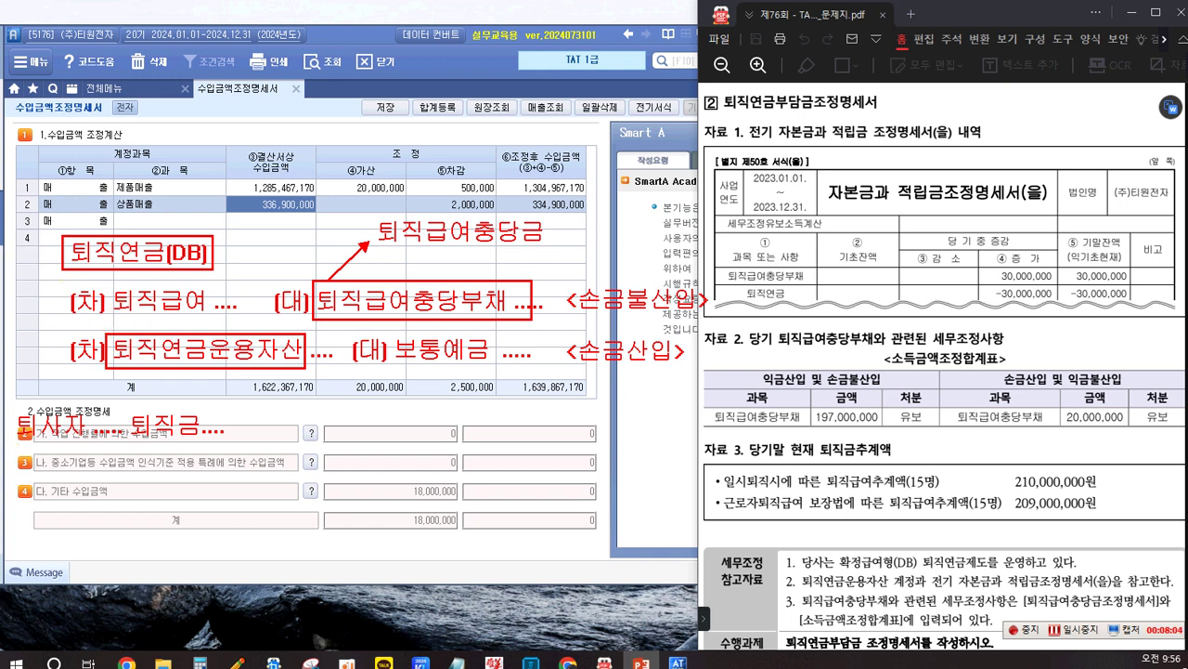
Under the 퇴사자 note, write the journal entry "(차) 퇴직급여충당부채 .... (대) 퇴직연금운용자산 ......"
click(75, 478)
text((ㅊ)
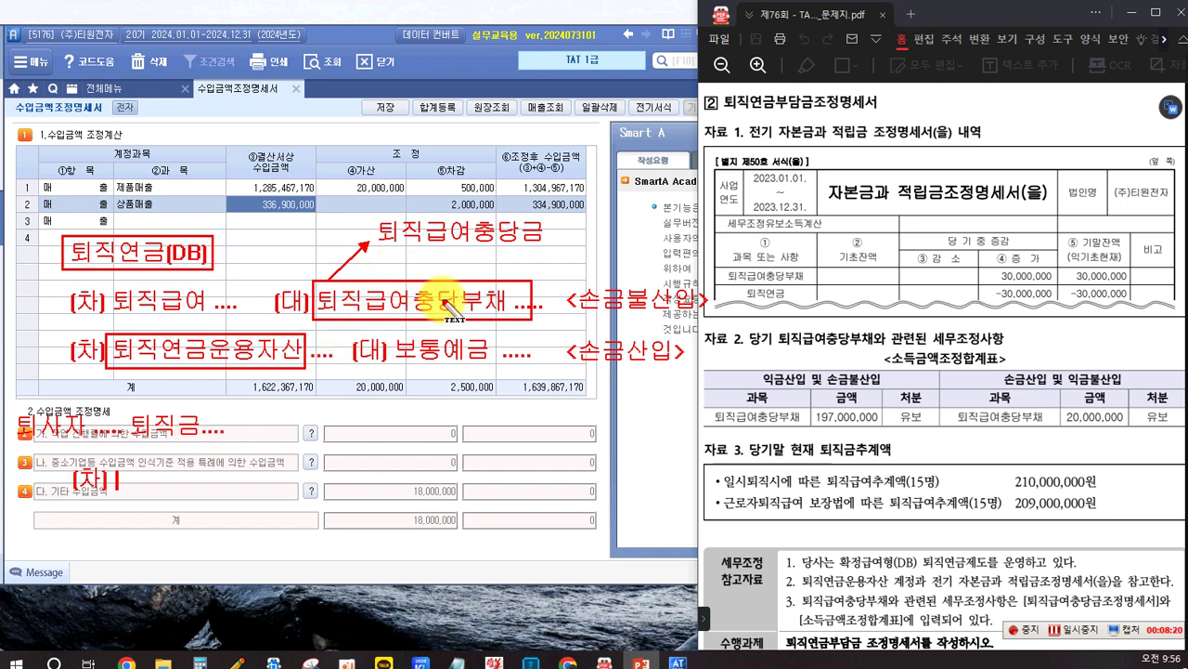
text(티)
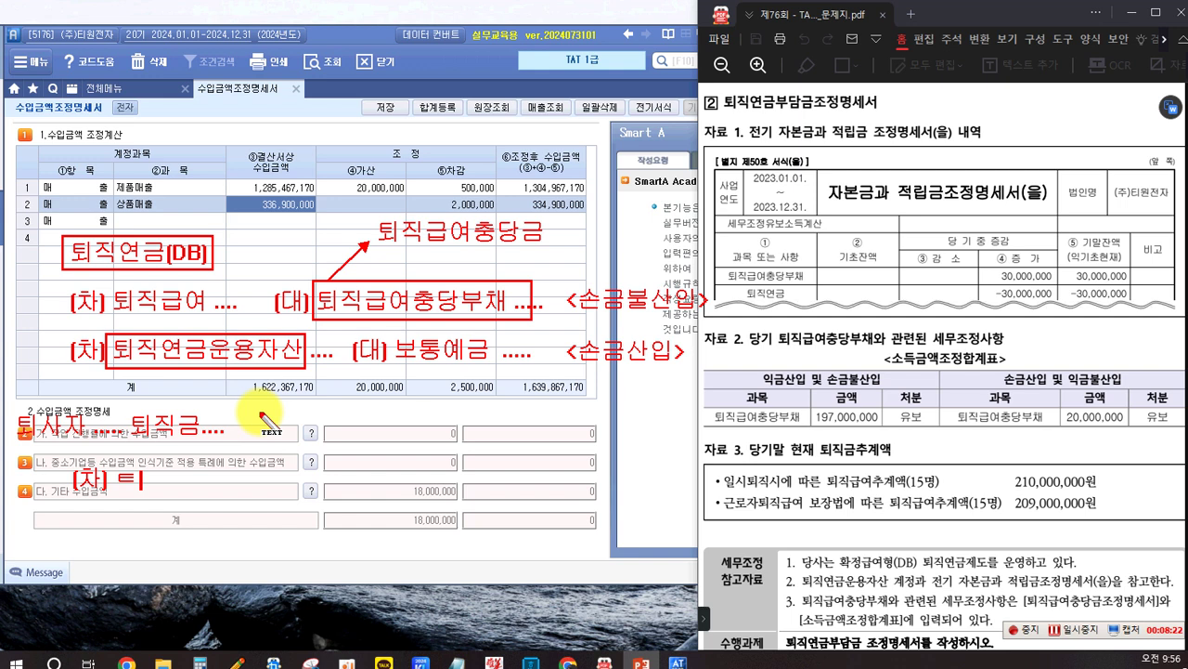
key(BackSpace)
text(퇴직급여충당부)
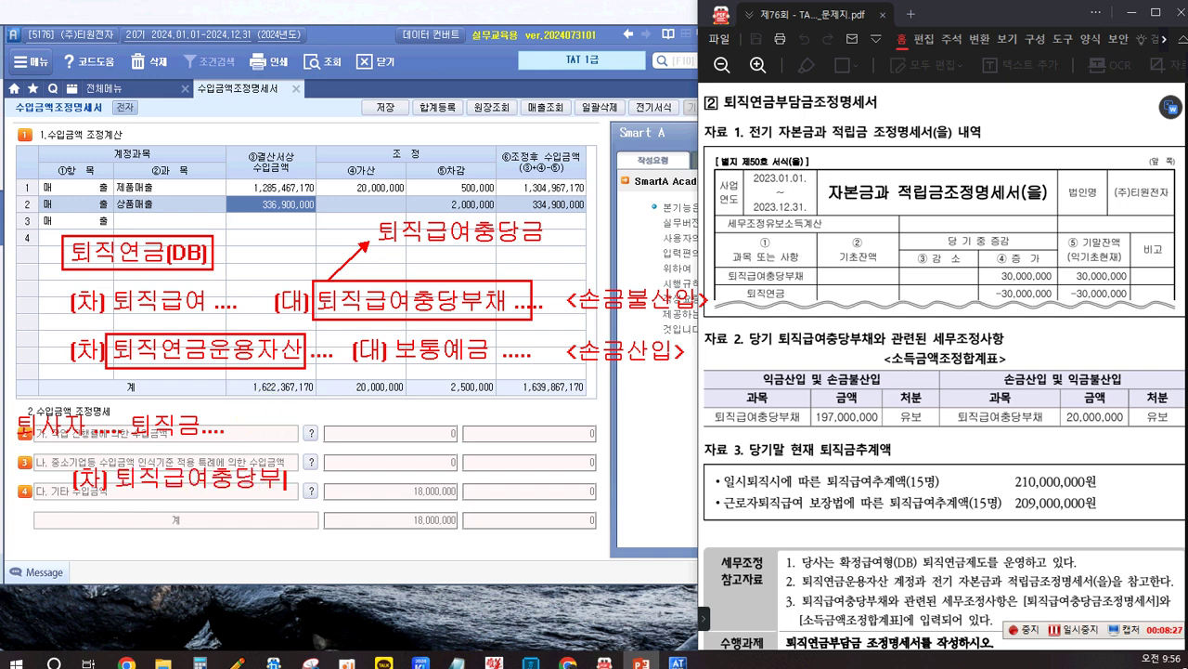
text(채.... (대))
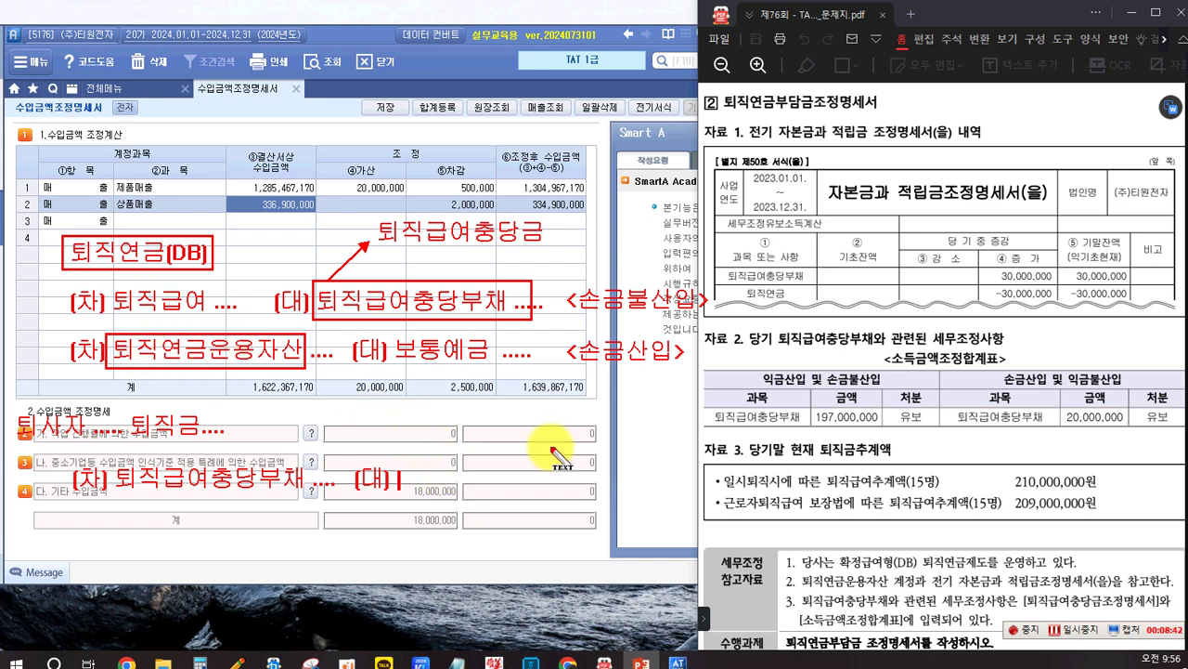
text(퇴직)
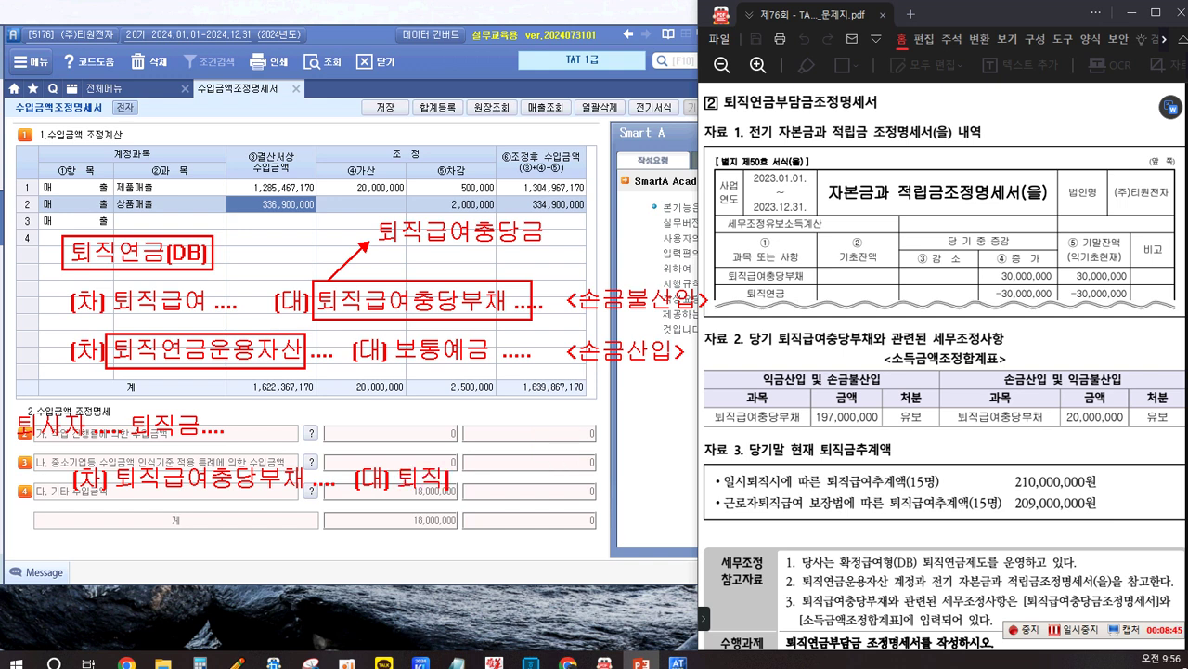
text(연금운용자사)
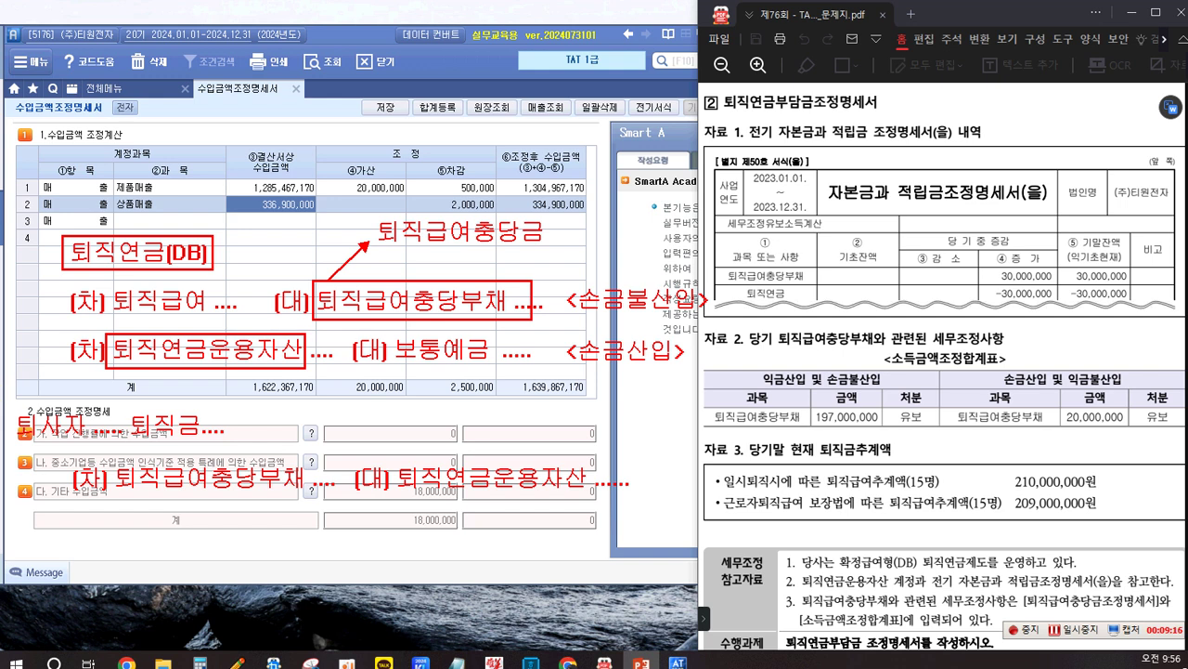
Box 퇴직급여충당부채 in the 퇴사자 entry, draw an arrow to it from the boxed 퇴직급여충당부채 above, and tag it <손금산입>
mouse_move(108, 455)
mouse_down()
mouse_move(144, 499)
mouse_move(309, 499)
mouse_up()
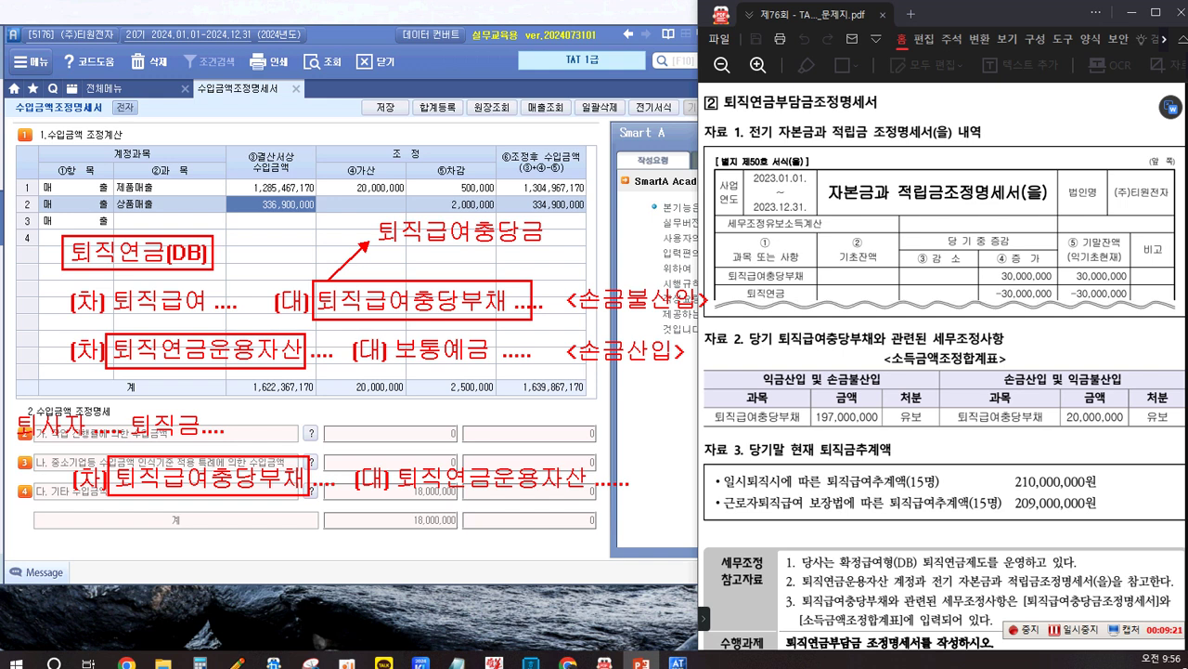
drag(364, 316, 244, 453)
click(130, 520)
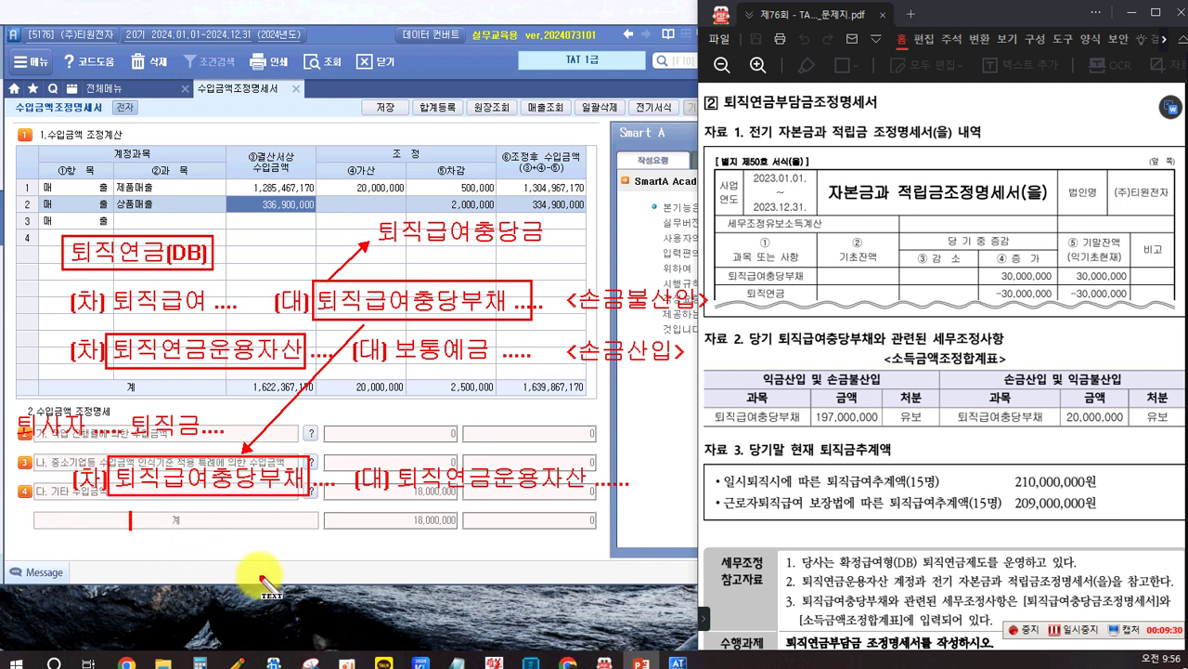
text(<)
text(소)
text(금산입)
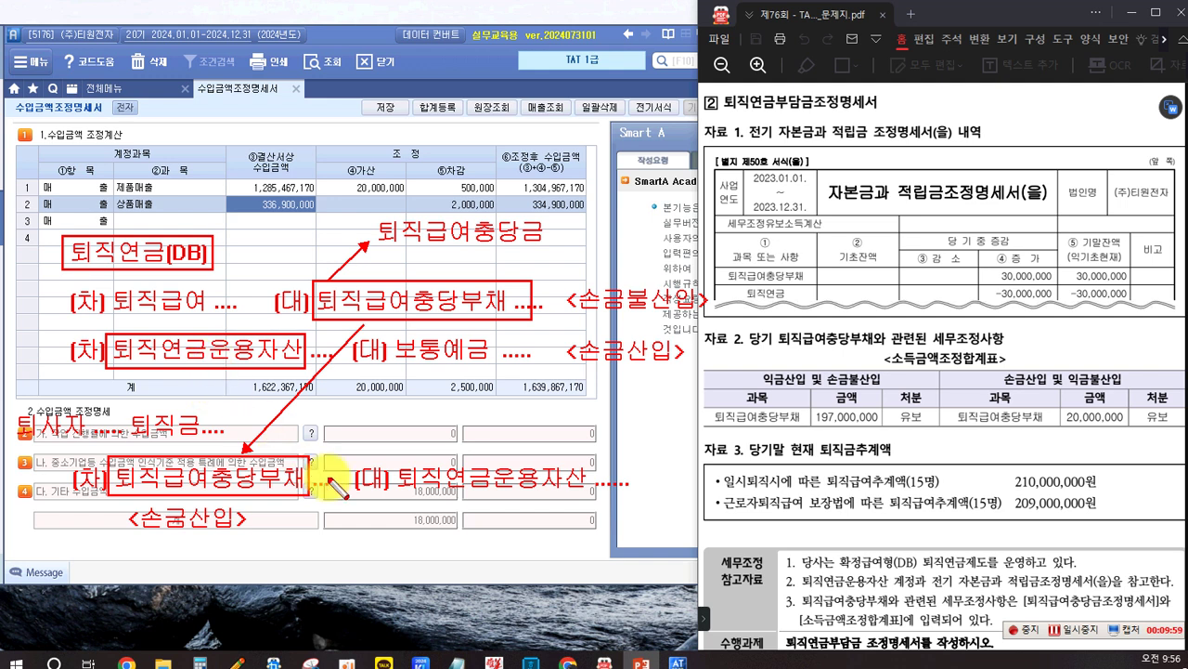
Box 퇴직연금운용자산 in the 퇴사자 entry, draw an arrow to it from the boxed 퇴직연금운용자산 above, and tag it <손금불산입>
mouse_move(392, 457)
mouse_down()
mouse_move(401, 490)
mouse_move(591, 497)
mouse_up()
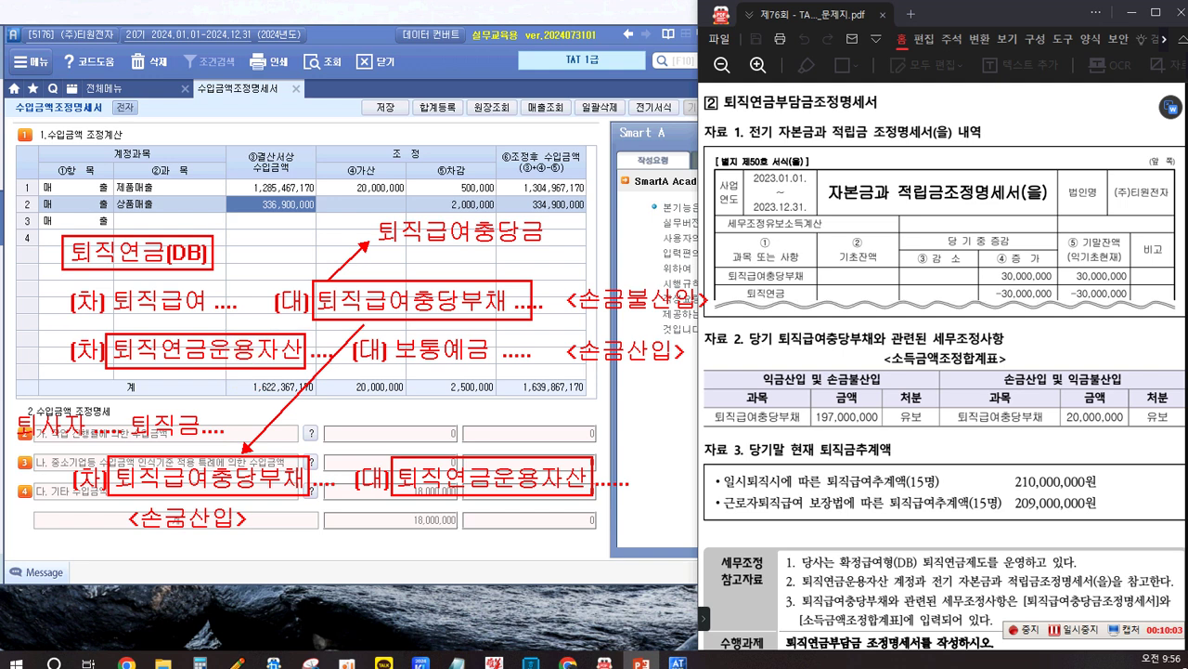
drag(239, 370, 408, 456)
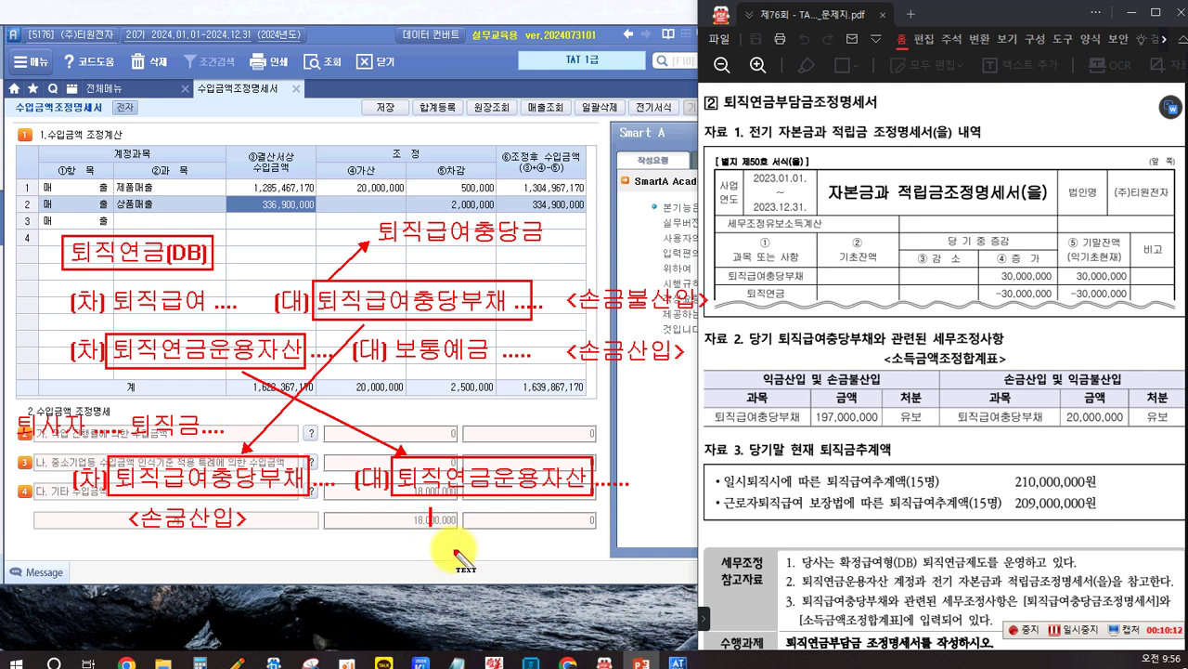
drag(439, 504, 439, 521)
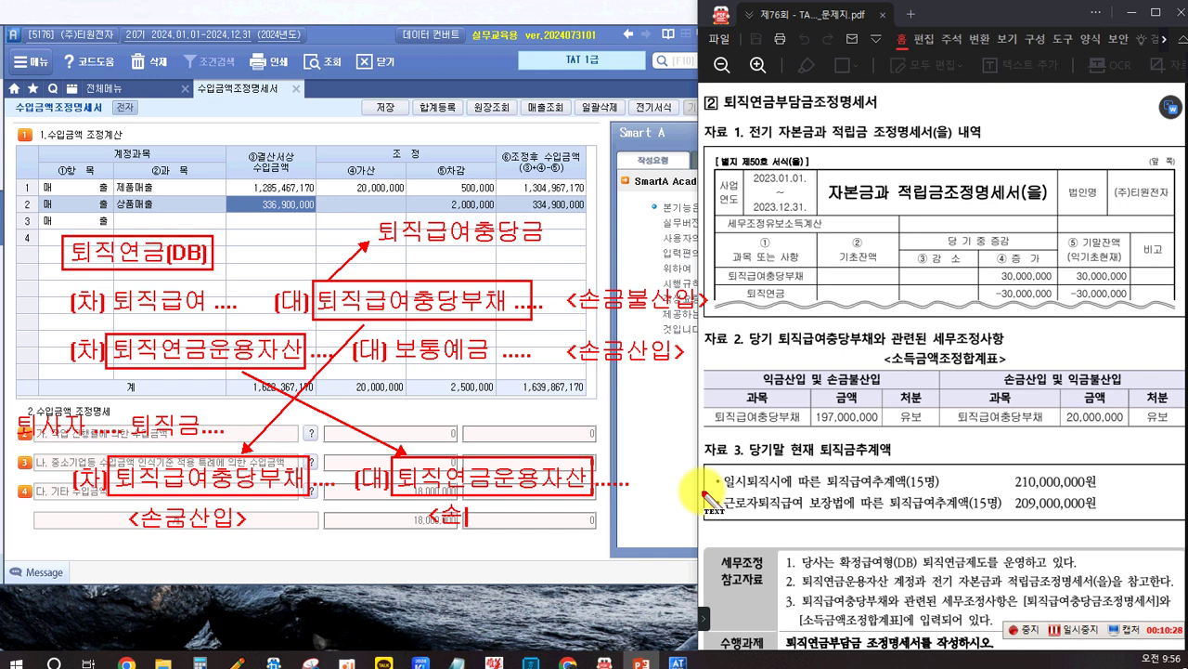
drag(454, 508, 466, 522)
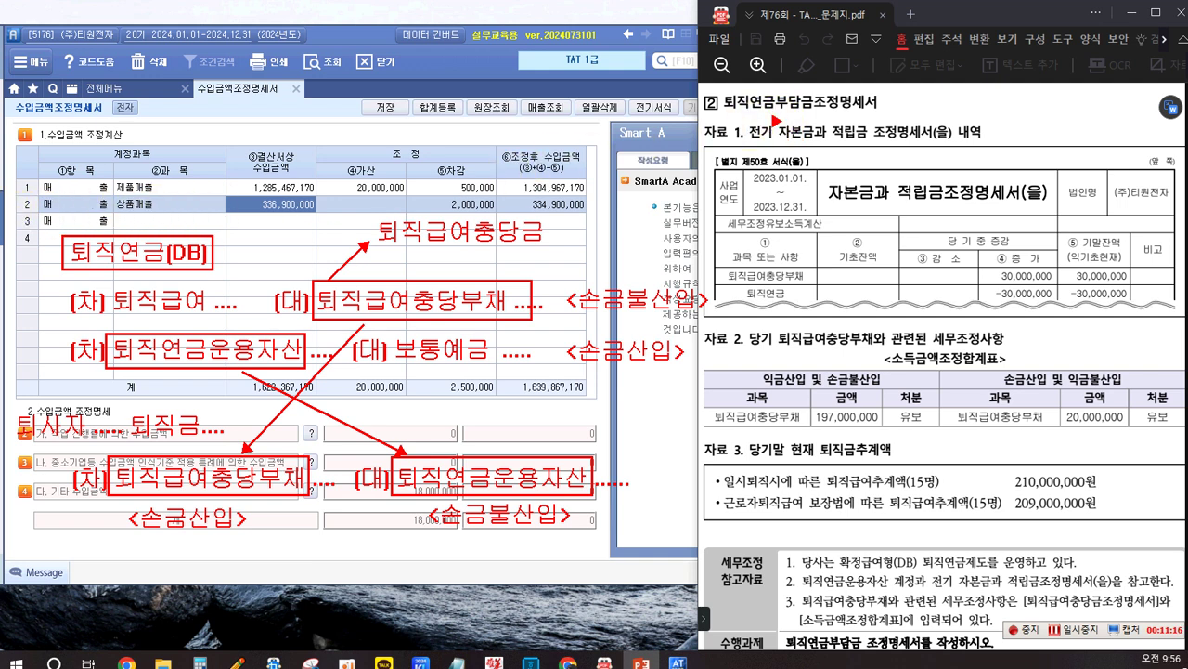
In 자료 1, box 자본금과 적립금 조정명세서(을), 퇴직급여충당부채 with its 30,000,000 increase, and 퇴직연금
mouse_move(773, 115)
mouse_down()
mouse_move(774, 140)
mouse_move(949, 141)
mouse_up()
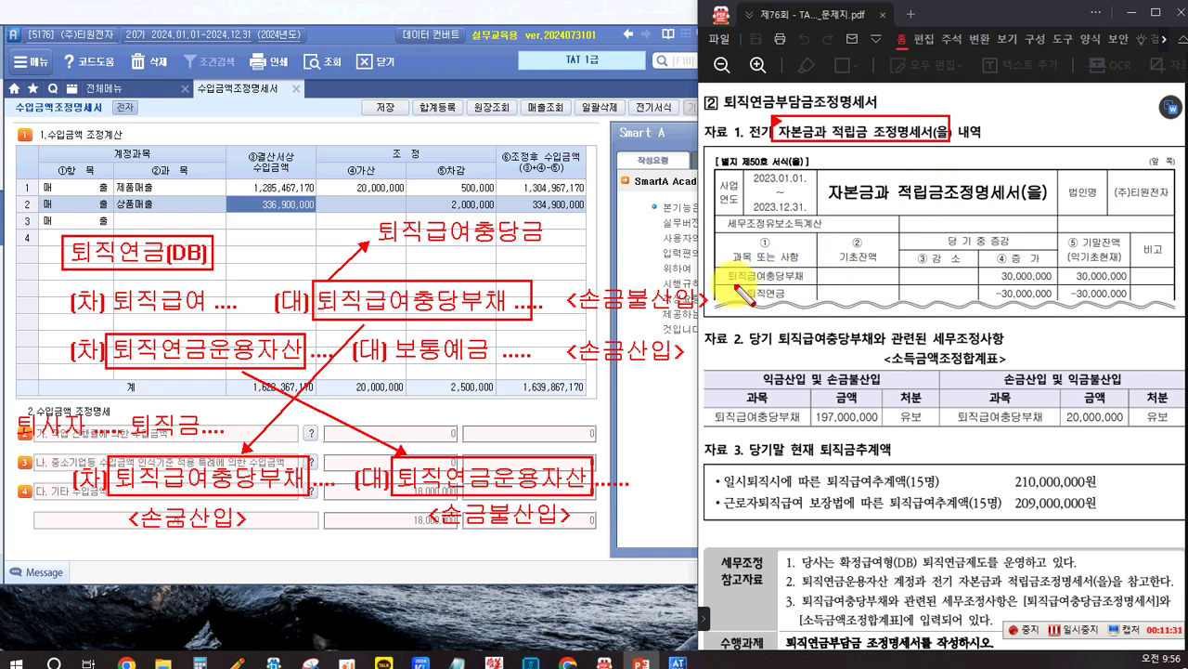
drag(723, 269, 806, 285)
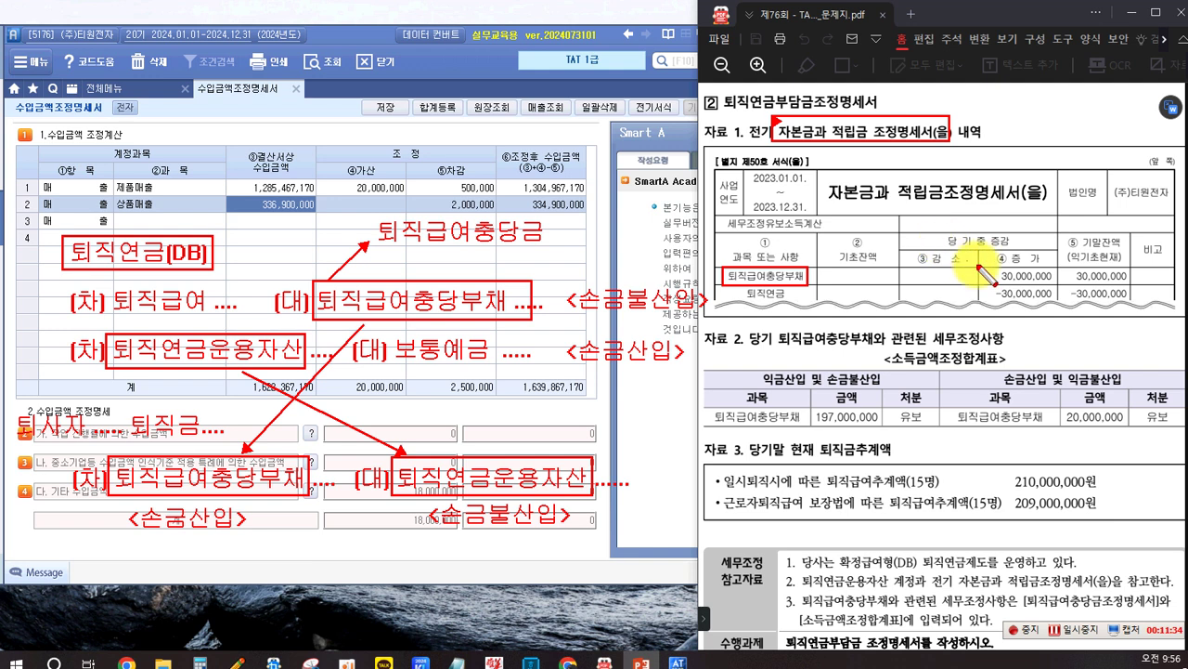
drag(981, 271, 1056, 283)
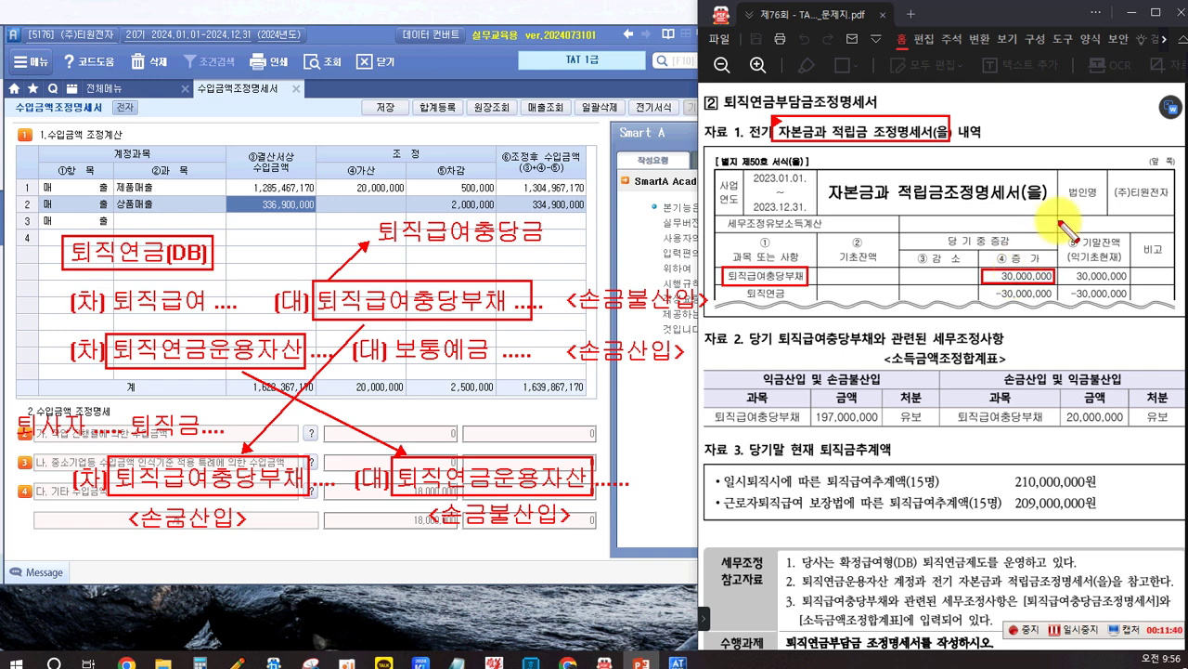
drag(723, 286, 806, 300)
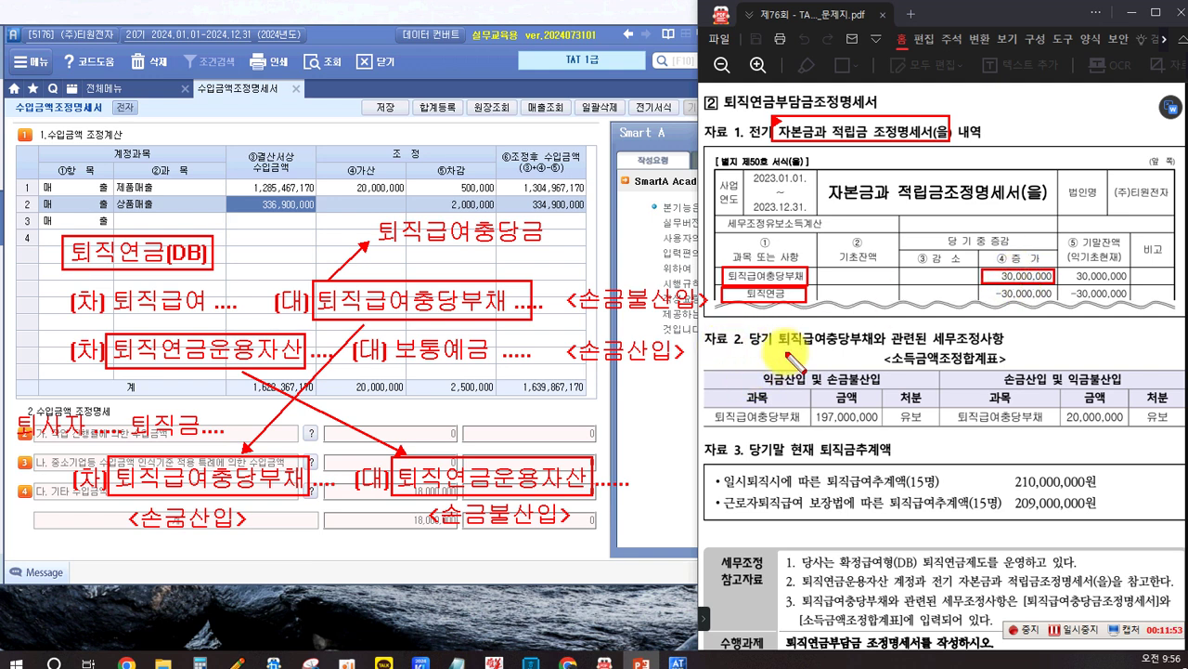
In 자료 2, box 퇴직급여충당부채 and the 손금불산입 197,000,000 and 손금산입 20,000,000 items, plus the problem title 퇴직연금부담금조정명세서
drag(772, 325, 878, 351)
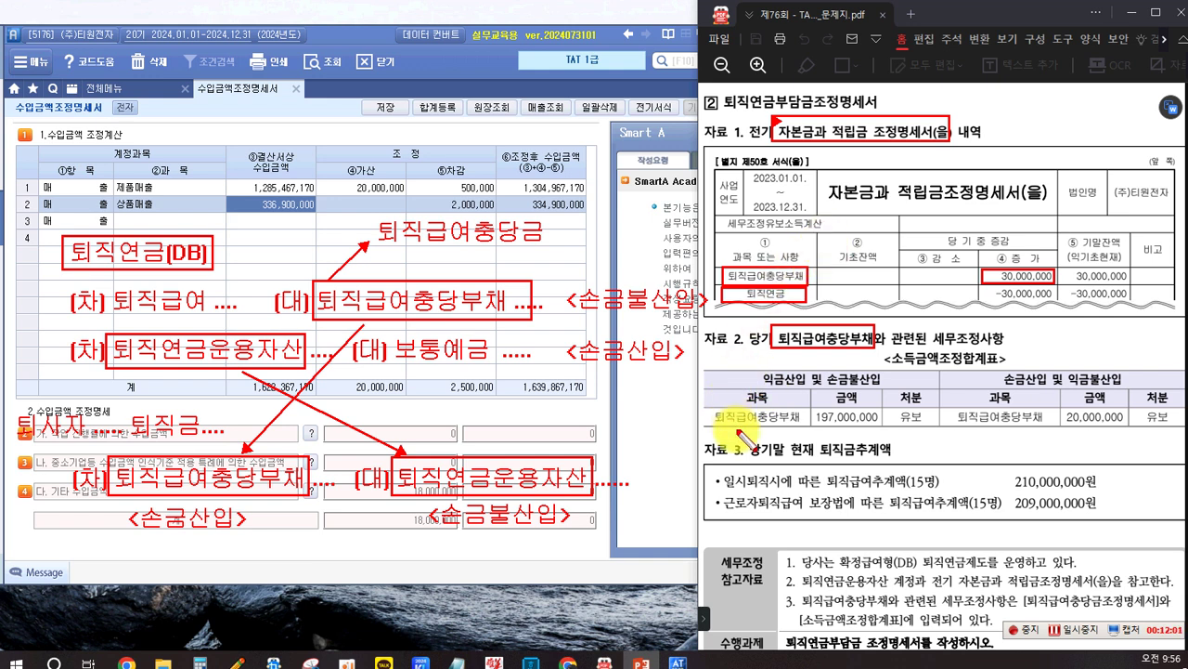
drag(711, 410, 884, 425)
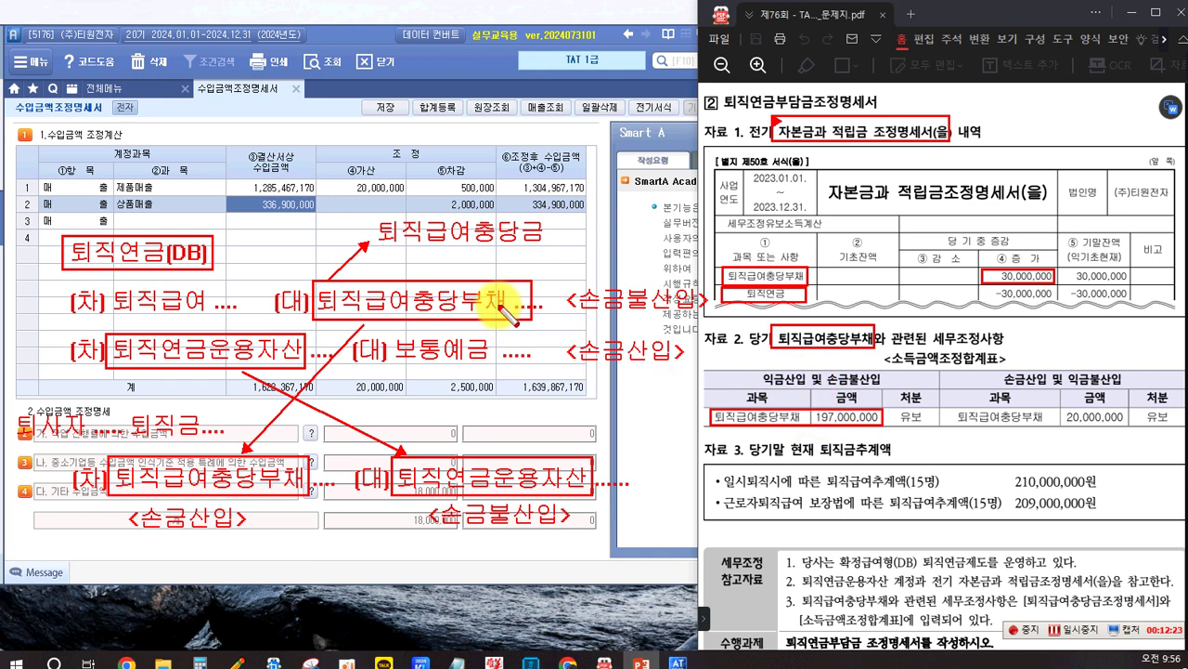
drag(822, 369, 882, 387)
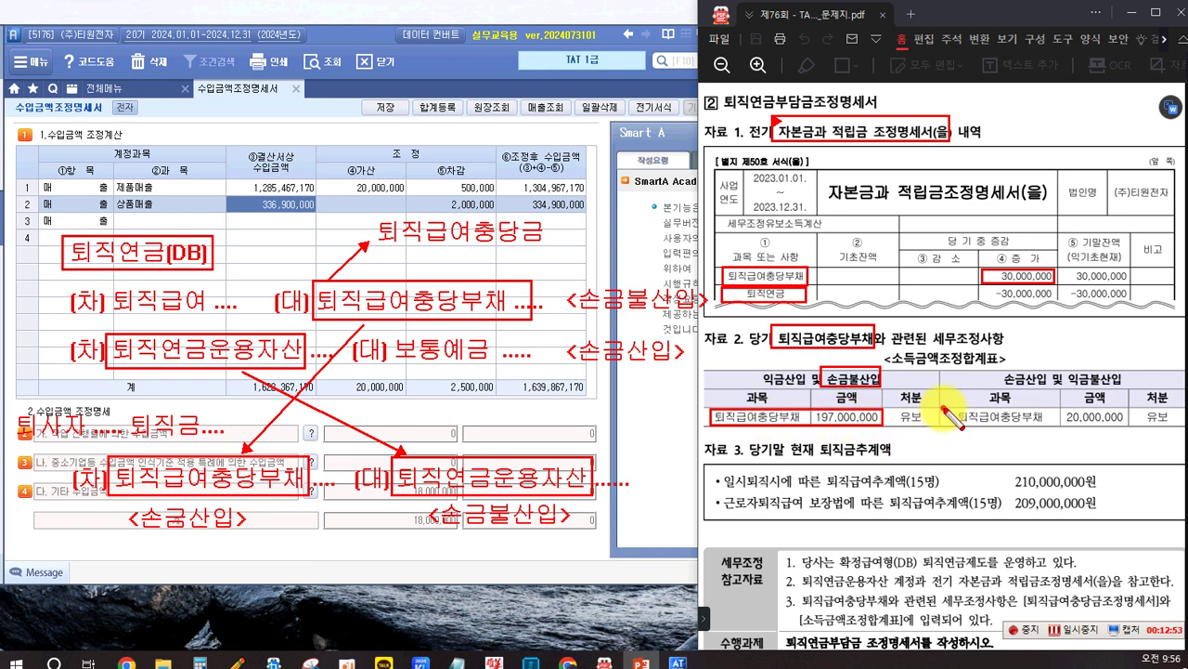
drag(943, 408, 1053, 428)
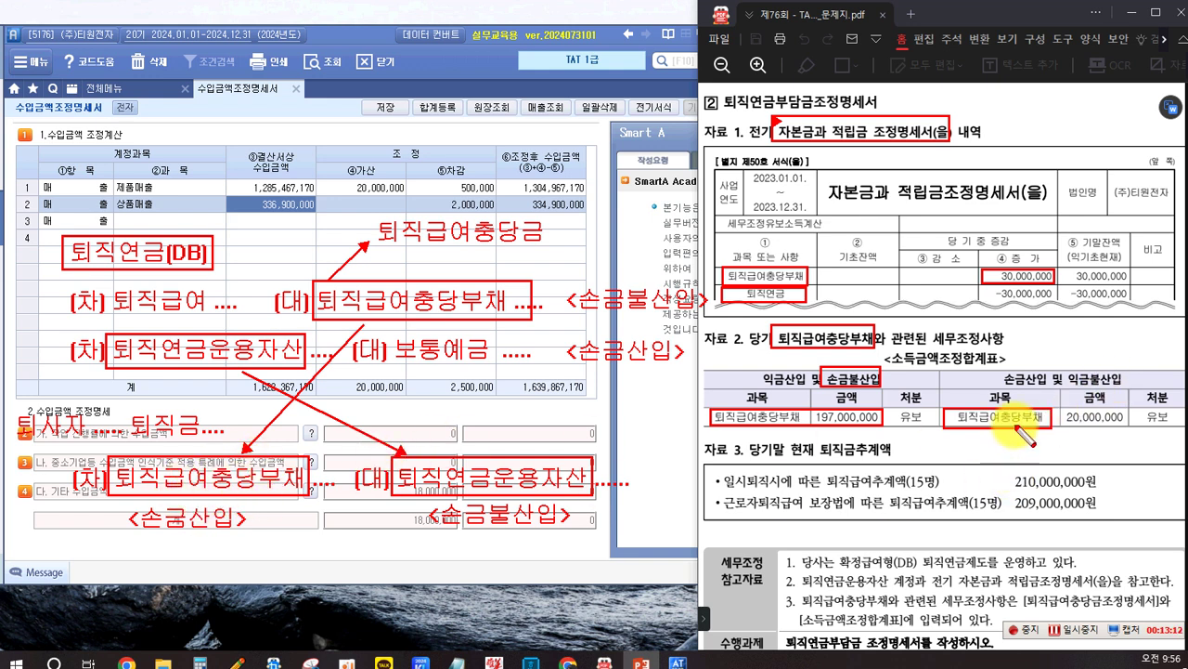
mouse_move(1062, 407)
mouse_down()
mouse_move(1070, 420)
mouse_move(1130, 428)
mouse_up()
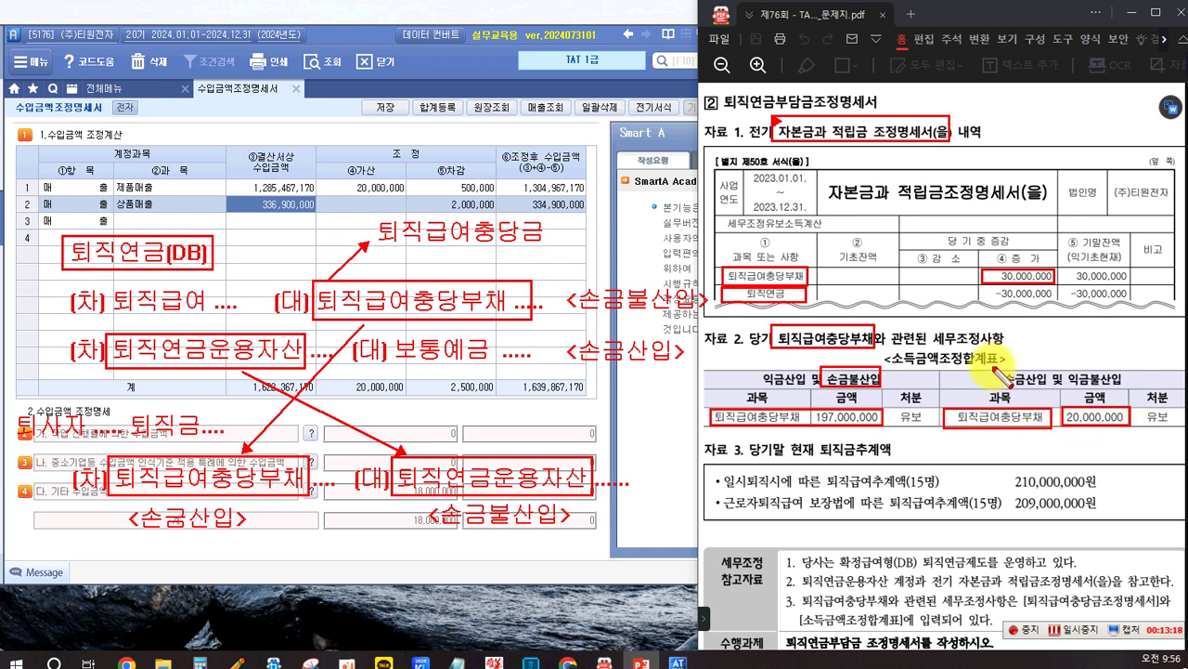
drag(996, 368, 1050, 389)
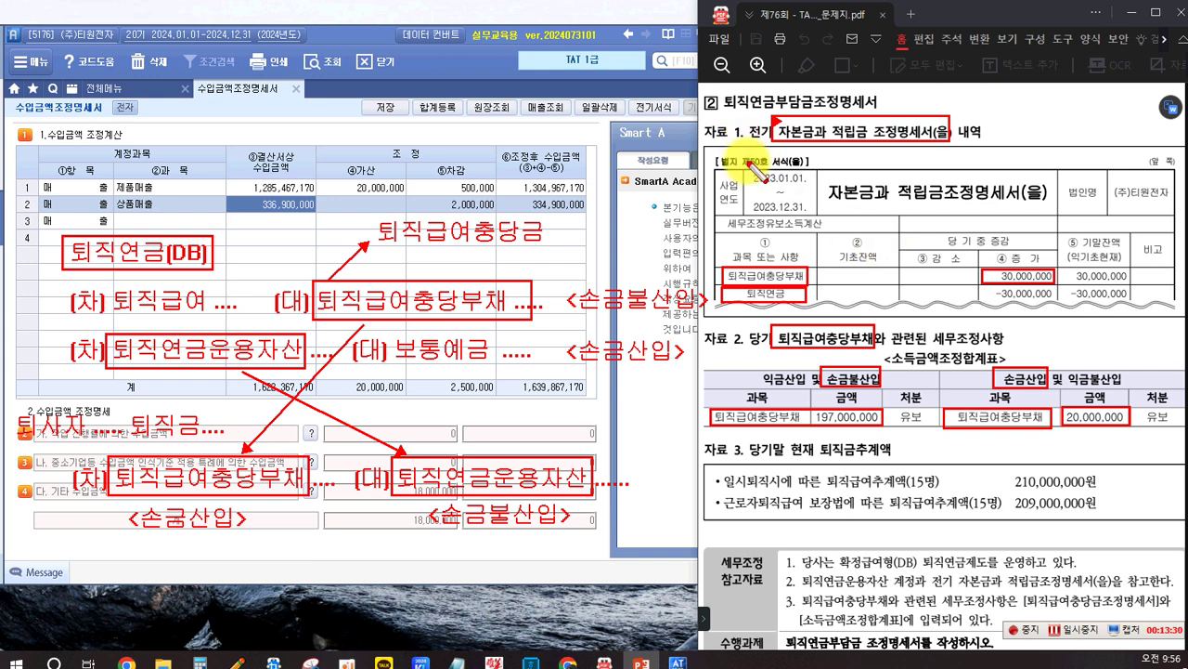
drag(723, 96, 882, 115)
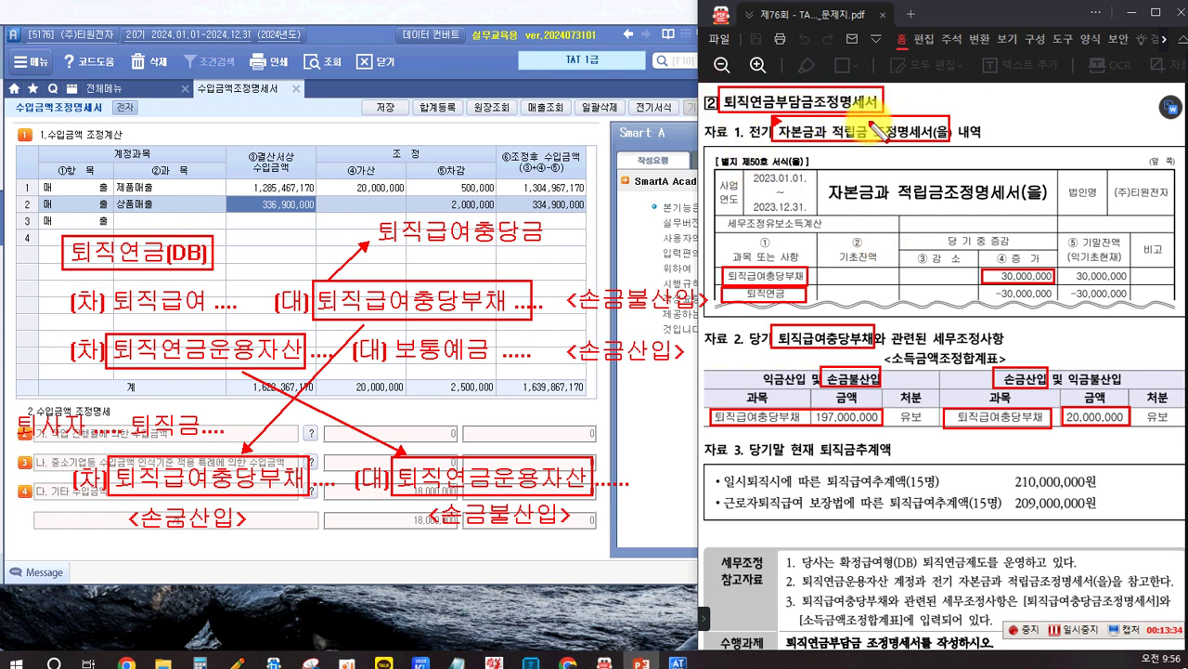
click(778, 123)
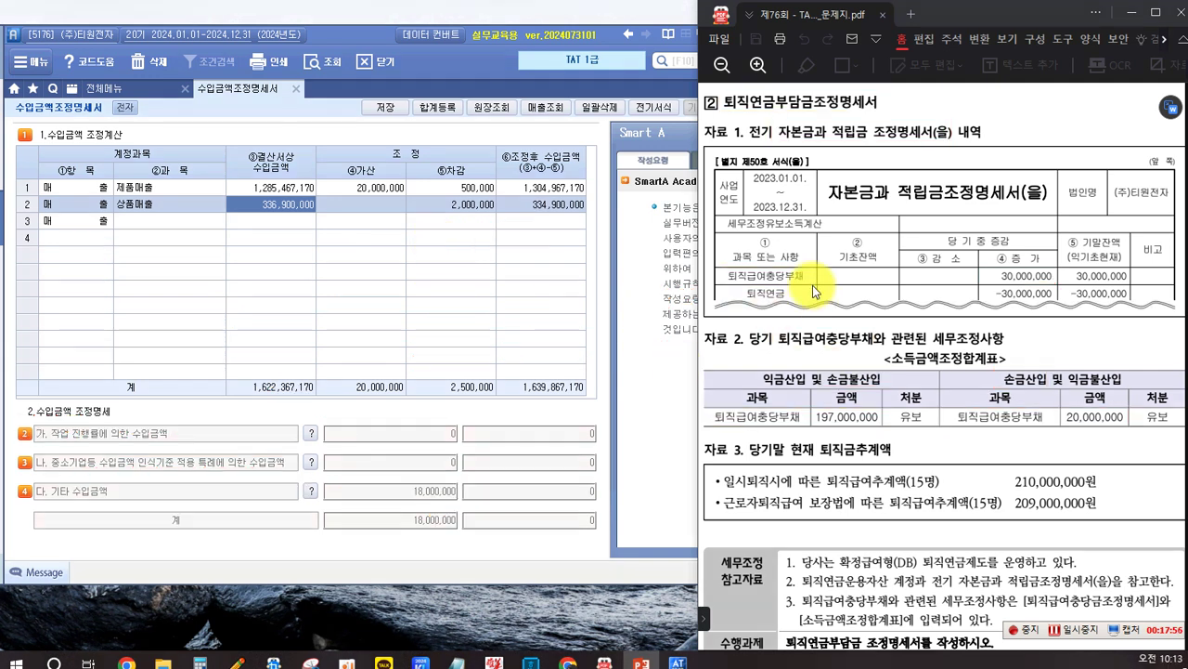
In 세무조정 참고자료 notes 1 and 2, box 확정급여형(DB), 퇴직연금운용자산 계정 and 전기 자본금과 적립금조정명세서(을)
click(787, 130)
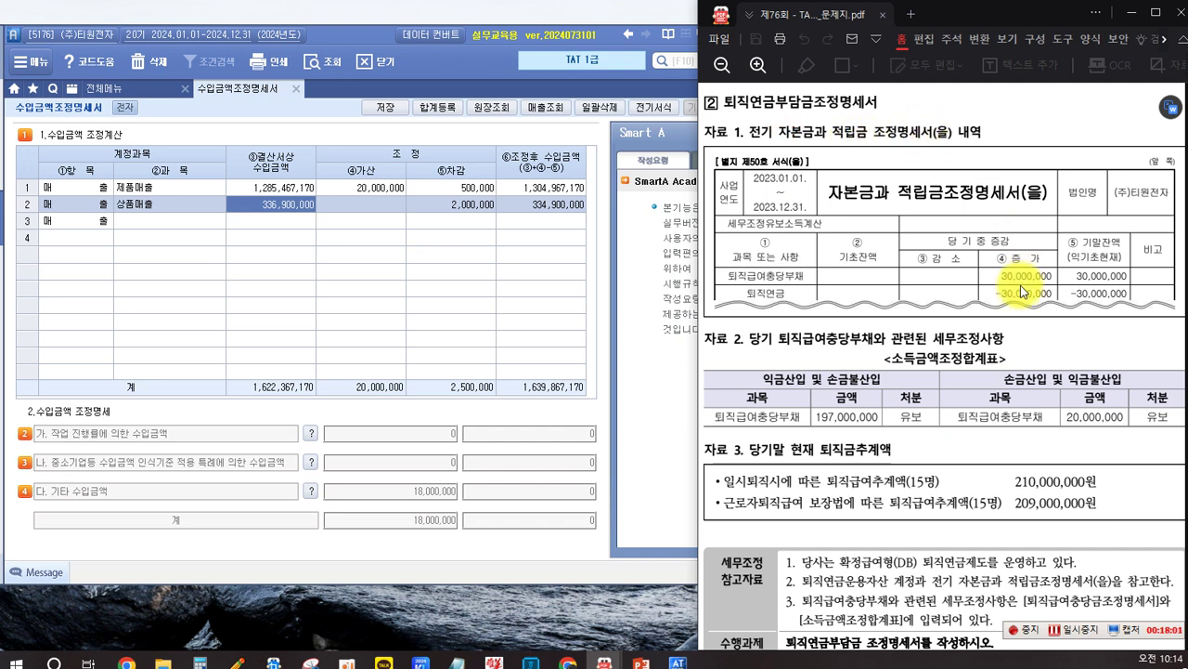
scroll(986, 240, down, 2)
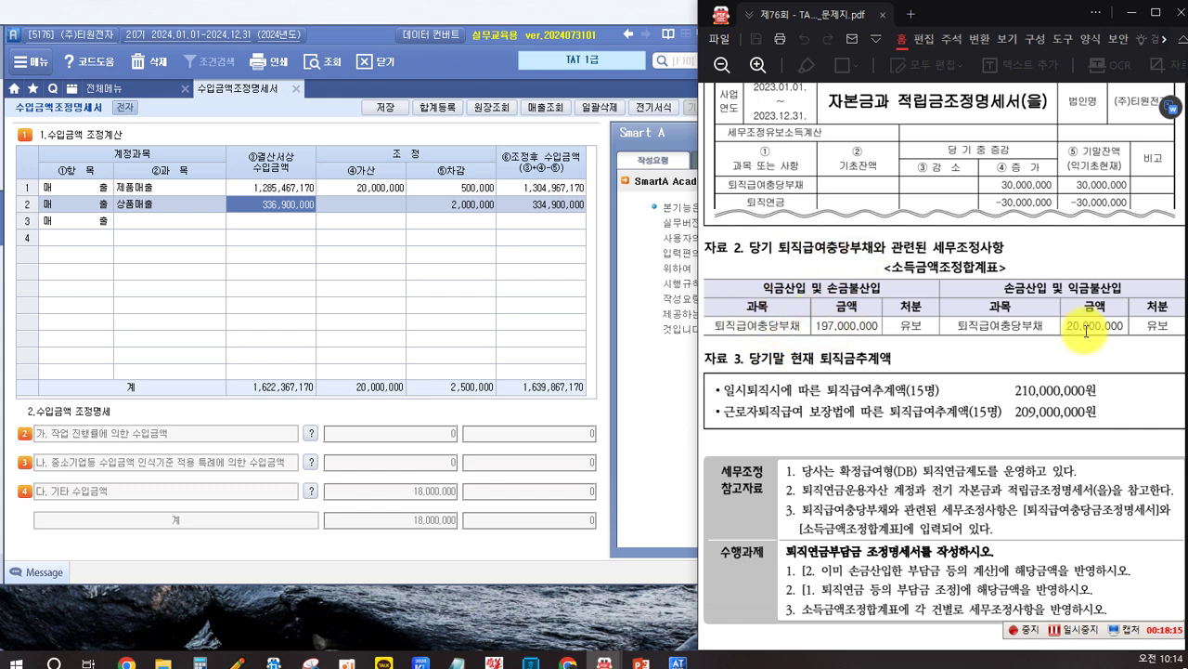
scroll(1076, 333, down, 2)
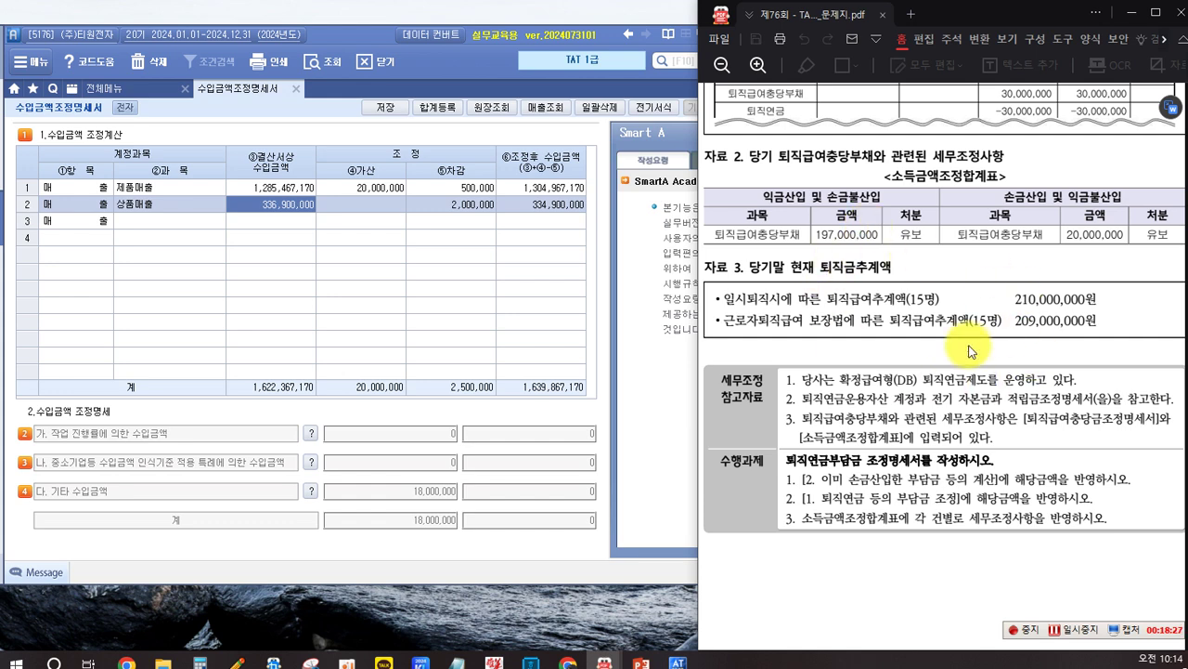
scroll(924, 340, up, 2)
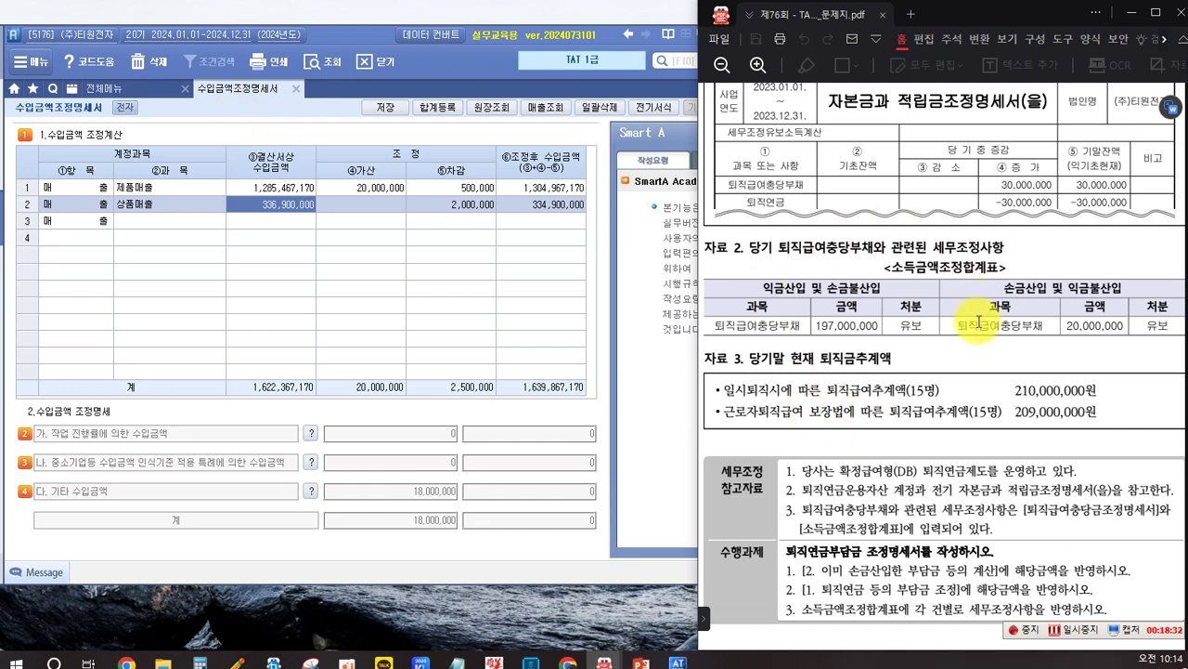
scroll(934, 321, down, 2)
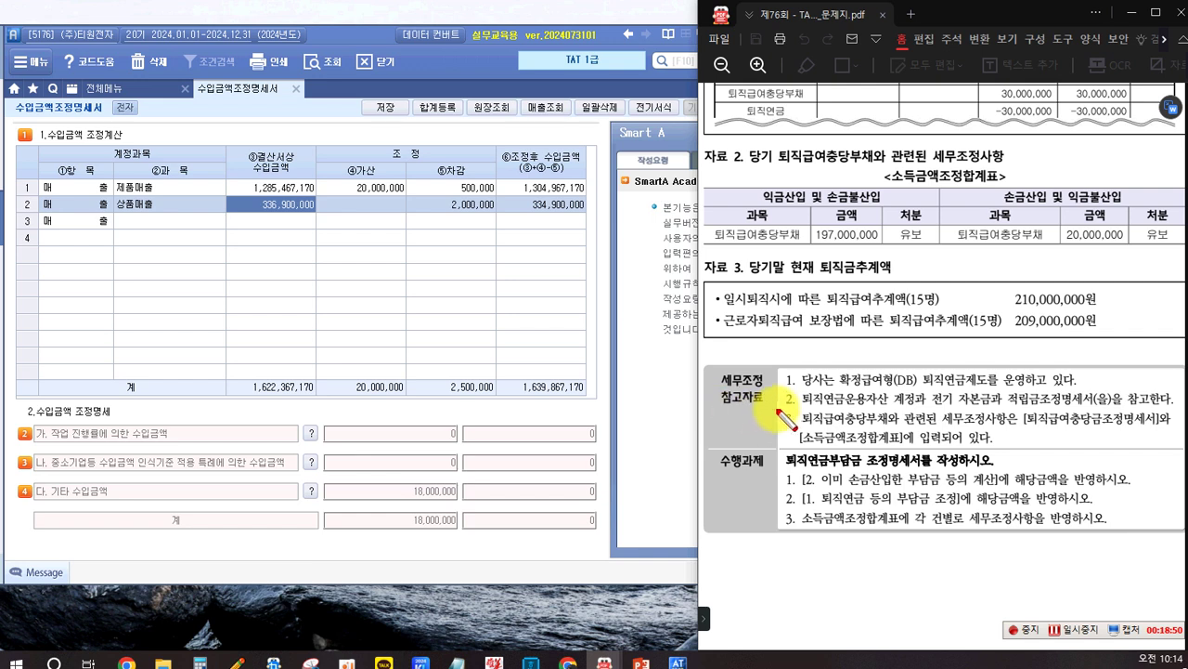
drag(833, 368, 917, 386)
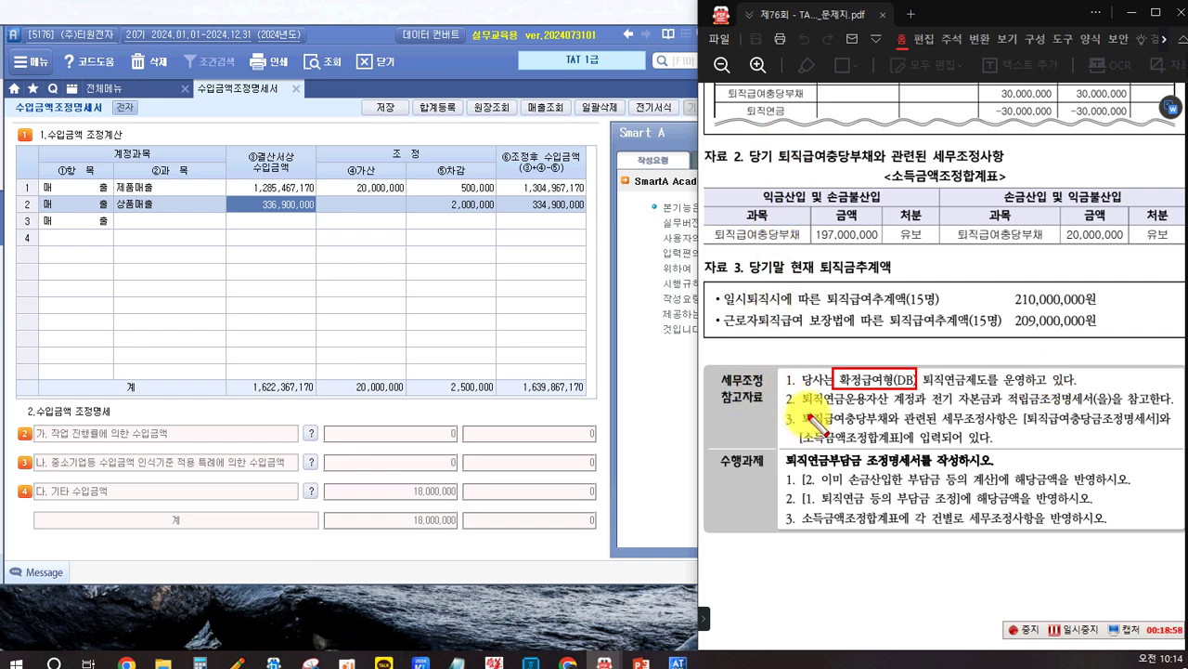
drag(801, 388, 910, 407)
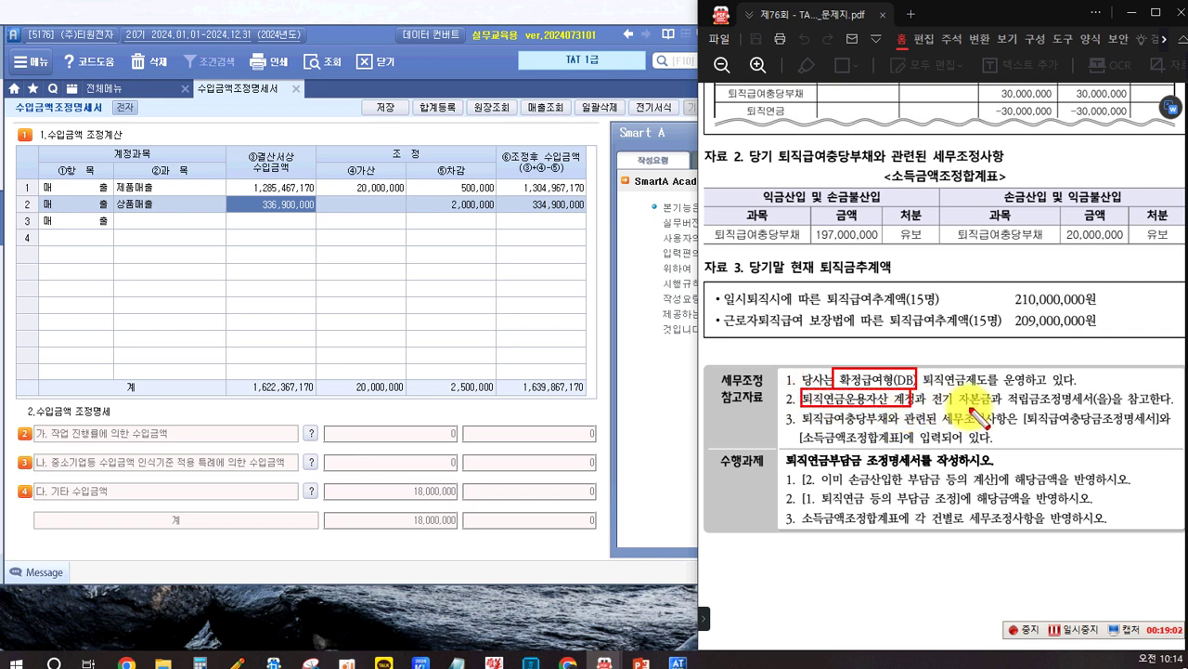
drag(928, 389, 1111, 410)
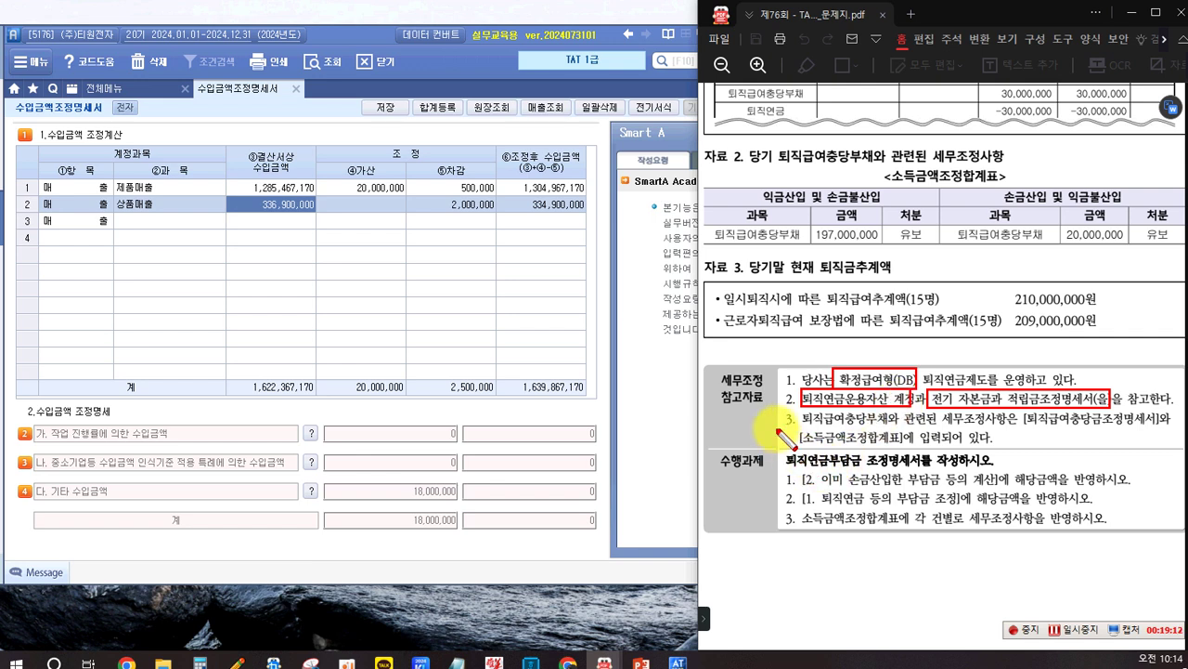
Box 퇴직급여충당부채 and 퇴직급여충당금조정명세서 in 참고자료 note 3, and mark the 퇴직연금부담금 조정명세서 instruction in 수행과제
mouse_move(801, 414)
mouse_down()
mouse_move(818, 426)
mouse_move(896, 427)
mouse_up()
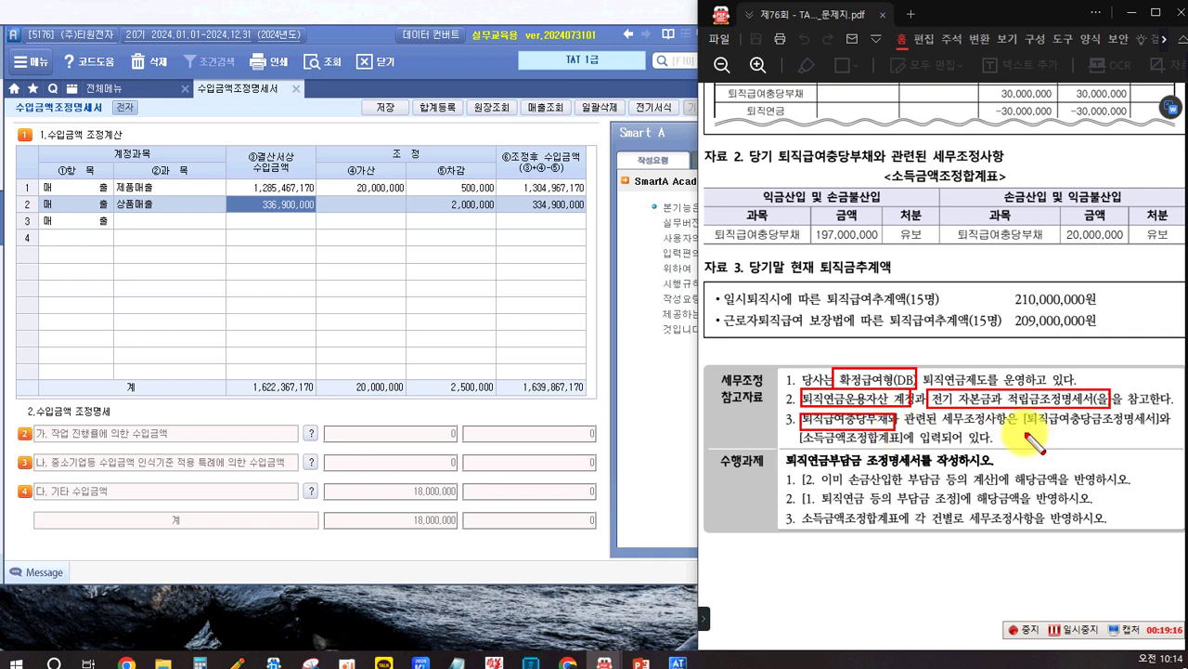
drag(1023, 415, 1158, 429)
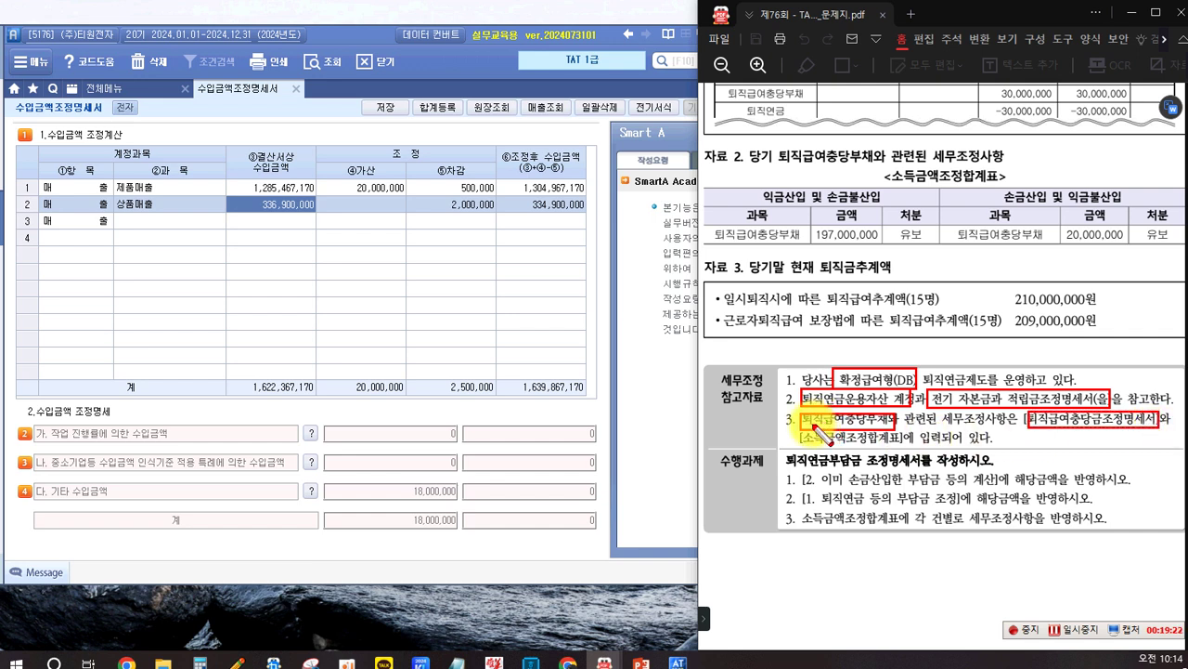
drag(884, 432, 896, 430)
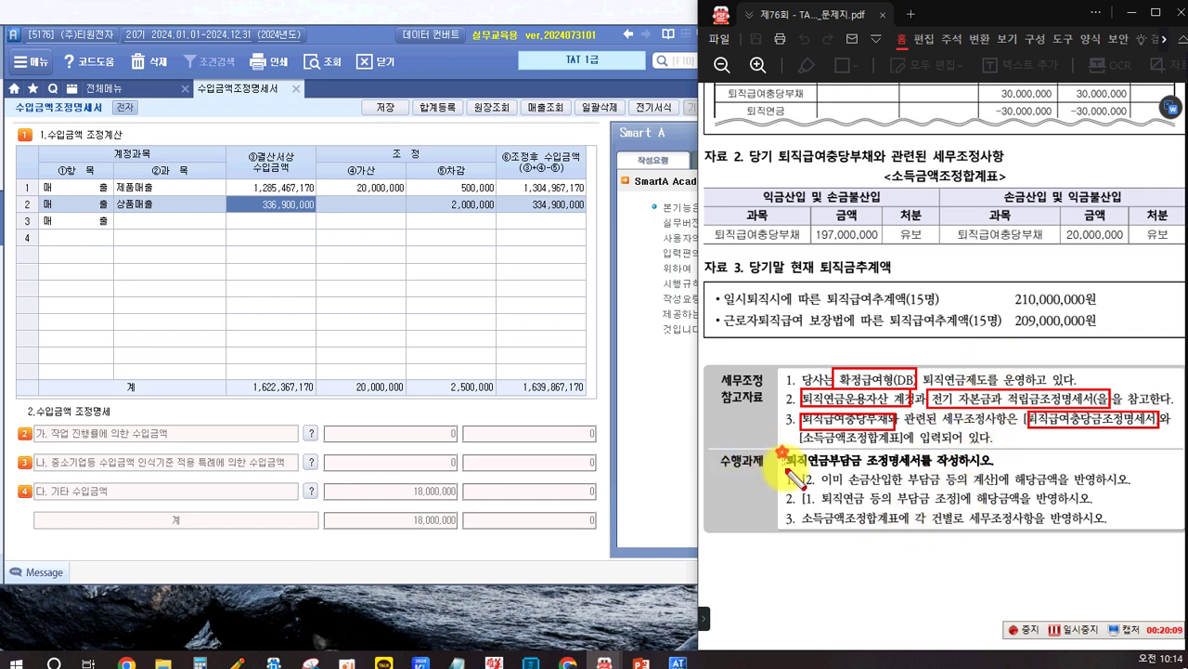
drag(785, 451, 966, 475)
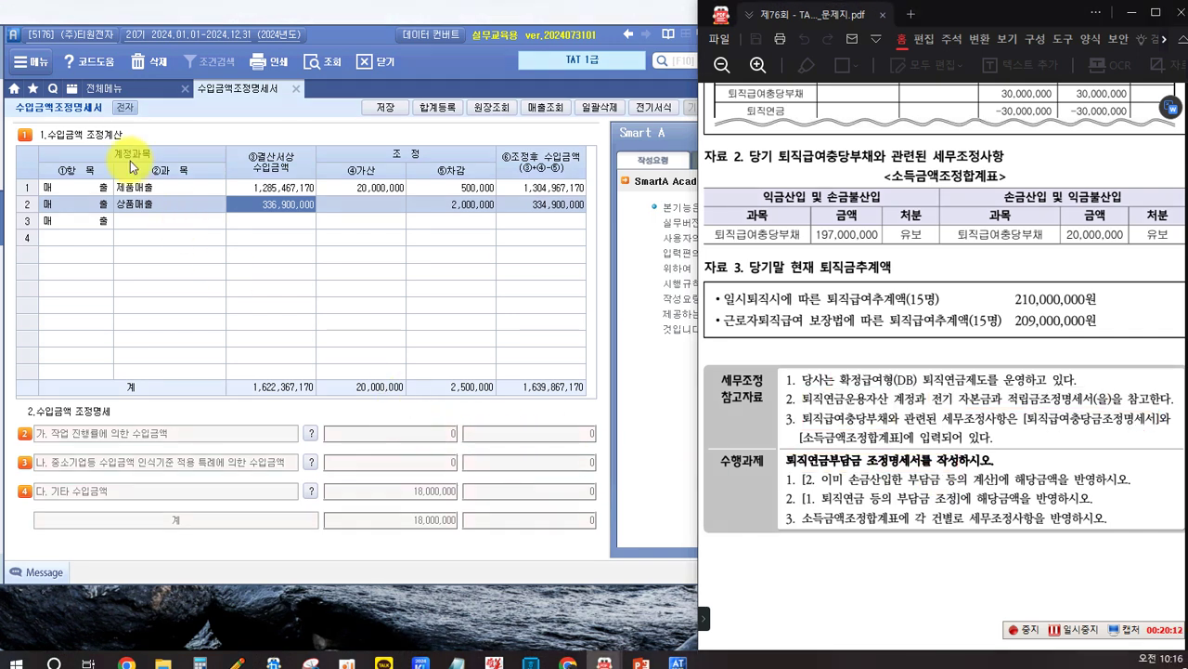
Open 퇴직급여충당금조정명세서 in the tax program and bring the problem PDF back to 자료 1 beside it
click(89, 88)
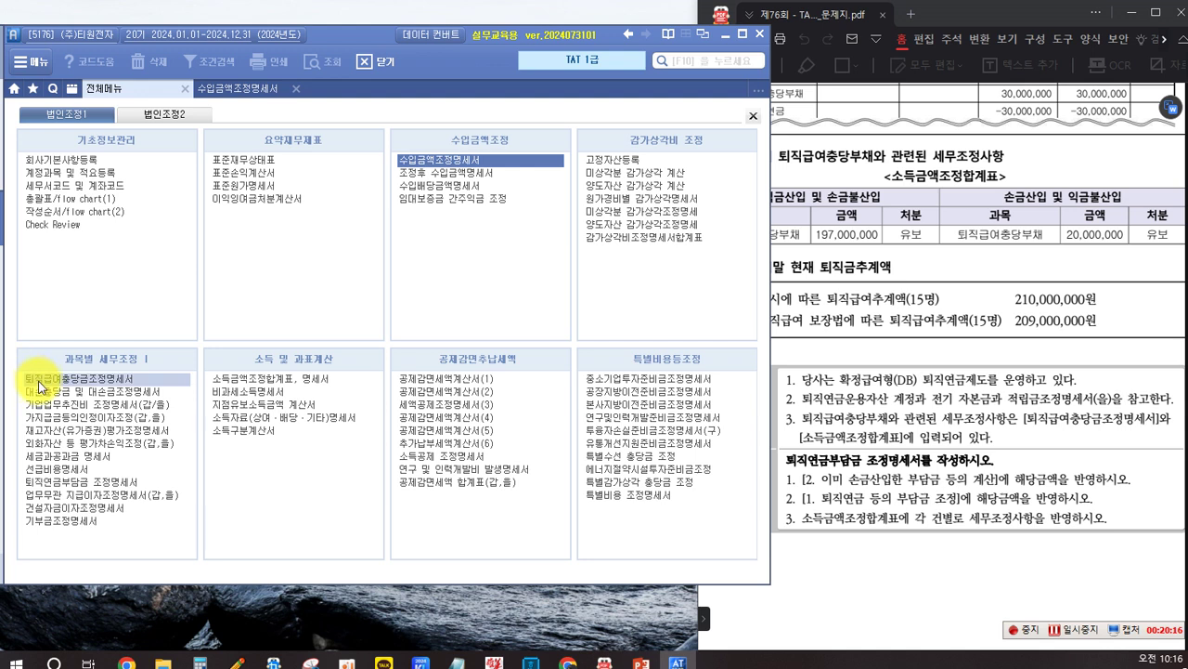
click(97, 381)
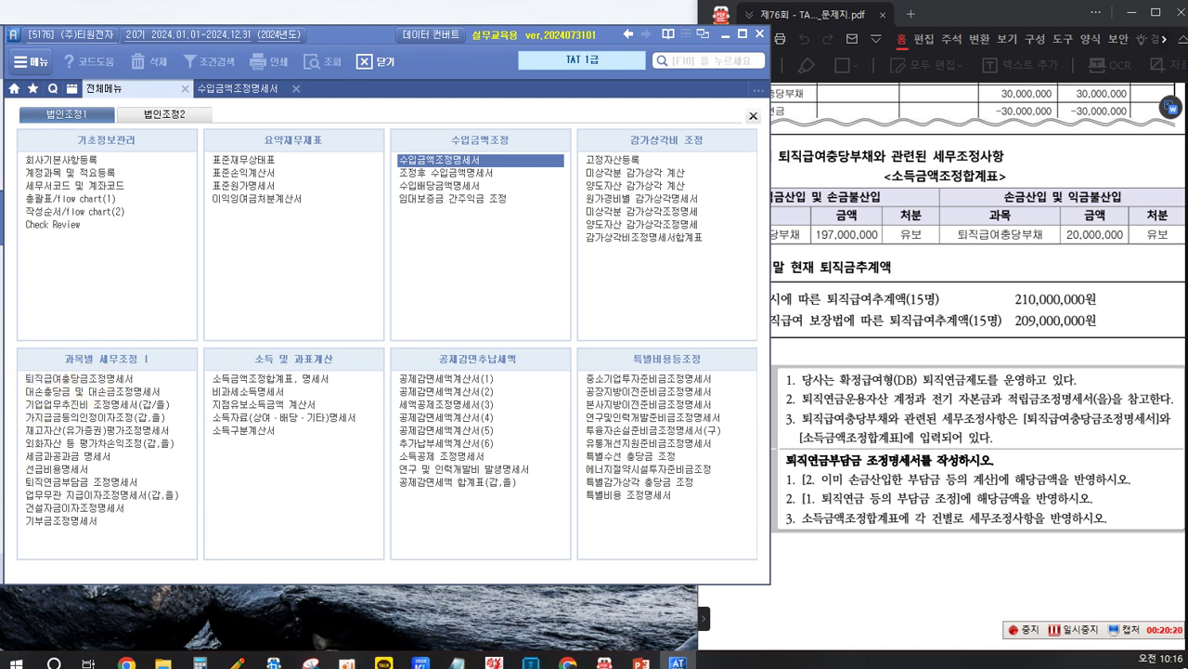
click(105, 377)
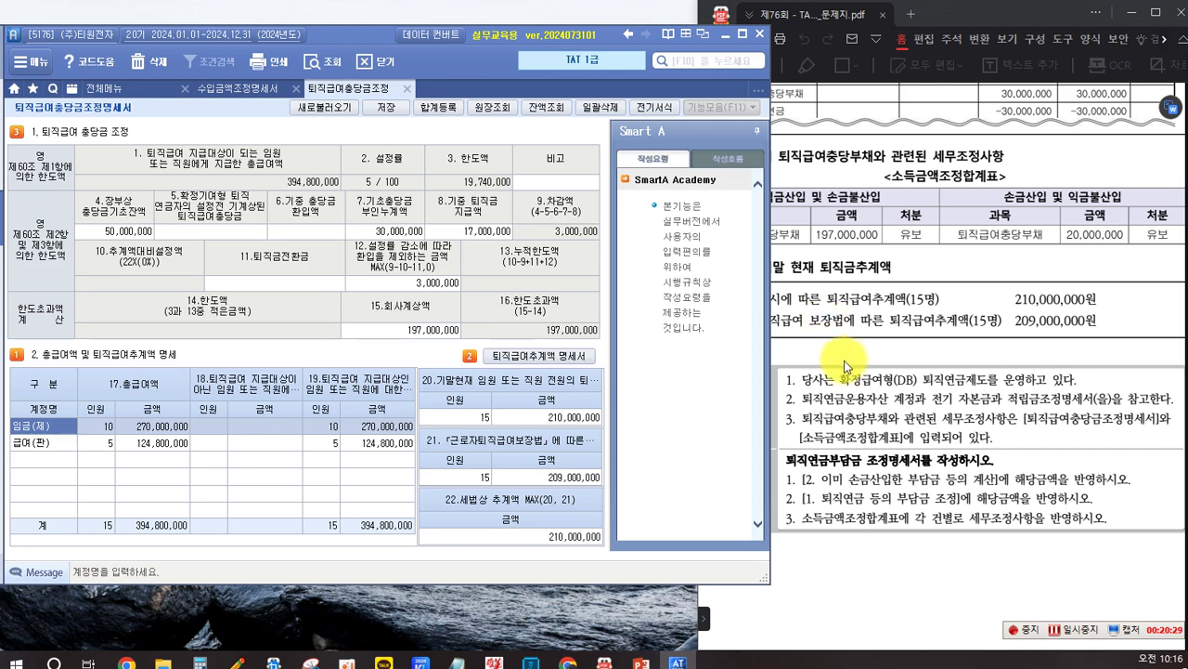
click(927, 358)
scroll(873, 337, up, 3)
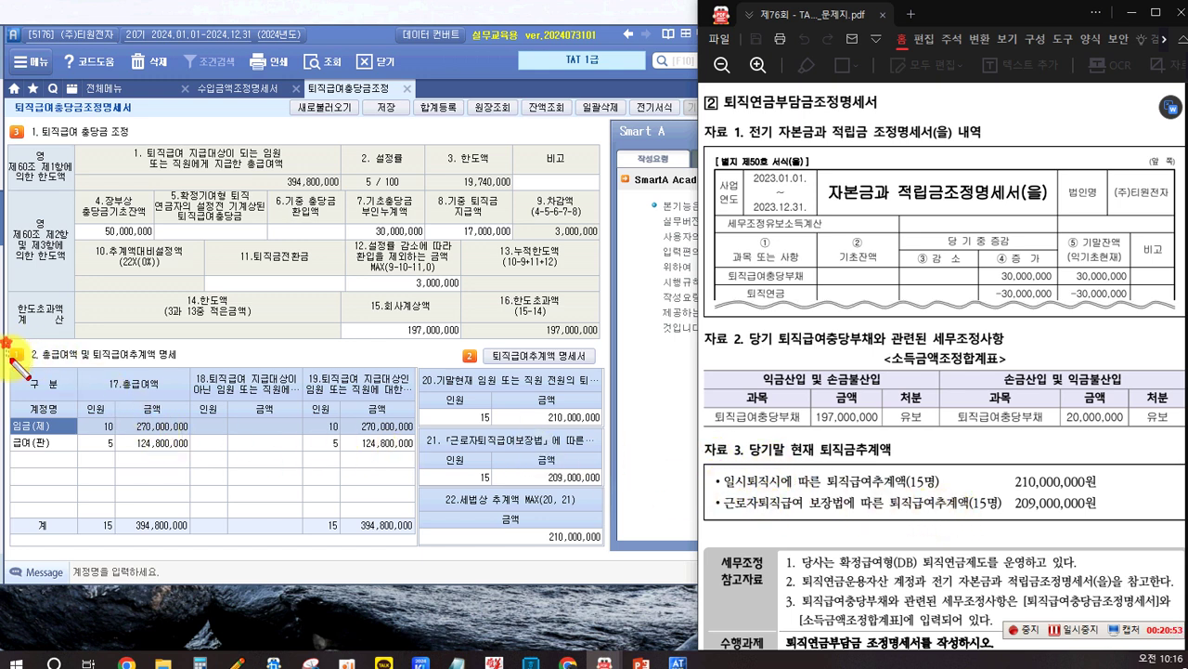
In section 2 of 퇴직급여충당금조정명세서, box marker 1, the title 총급여액 및 퇴직급여추계액 명세, and the headcounts and amounts of items 20 and 21
drag(38, 344, 171, 364)
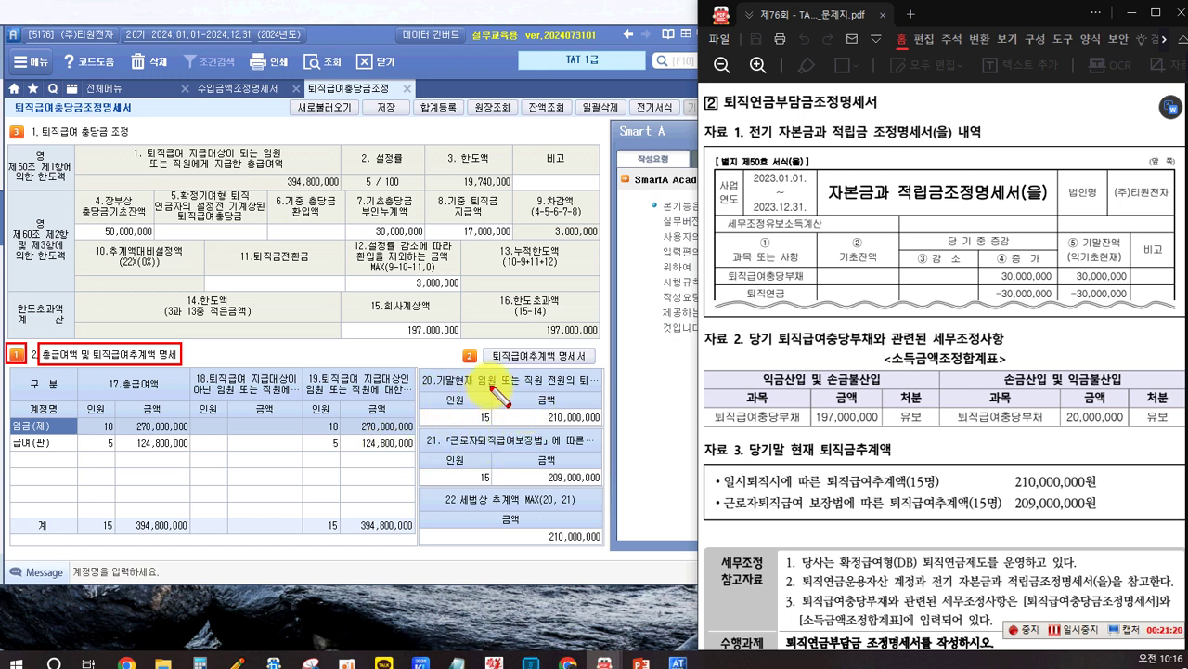
click(418, 396)
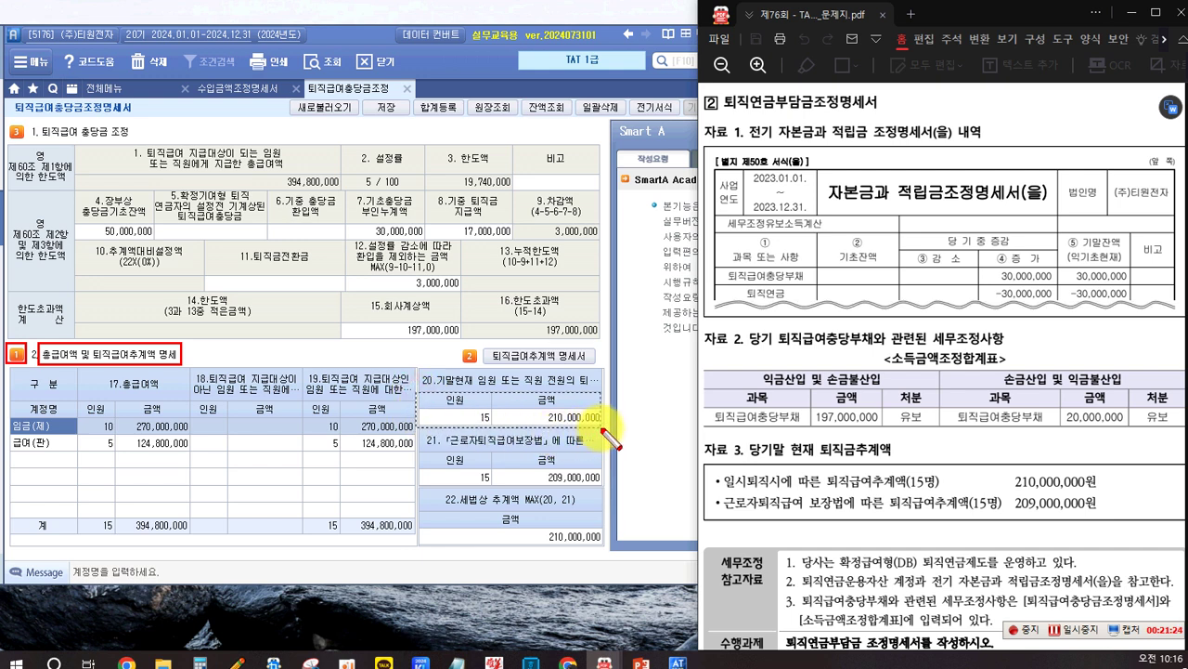
drag(604, 428, 602, 425)
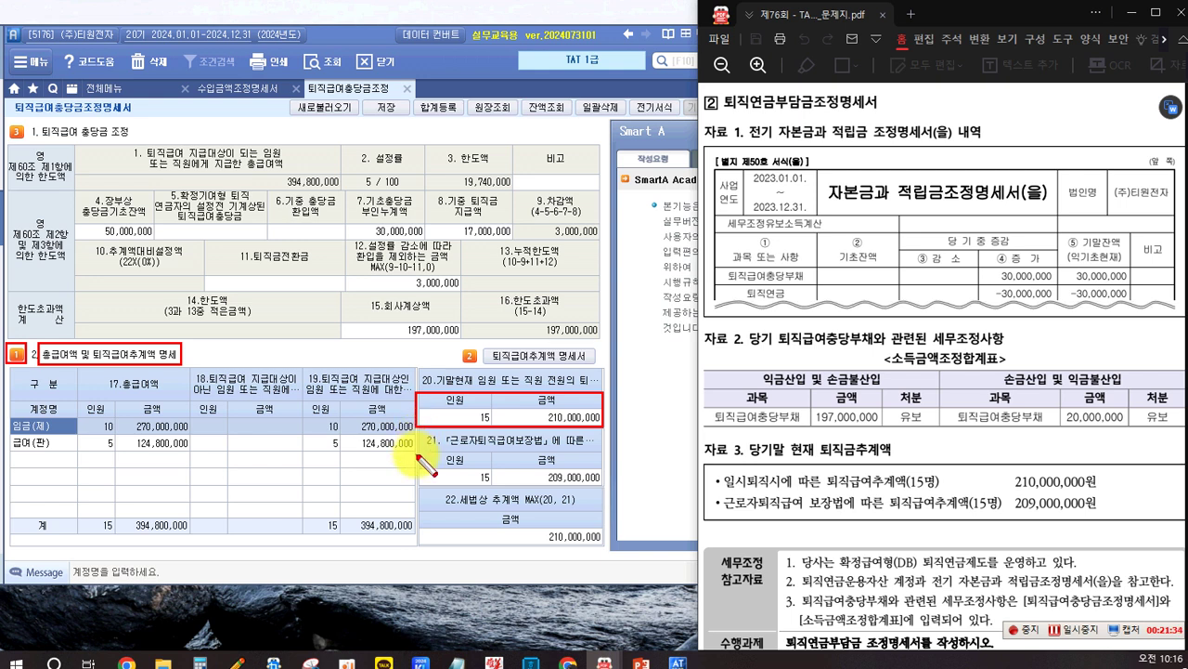
drag(418, 453, 603, 486)
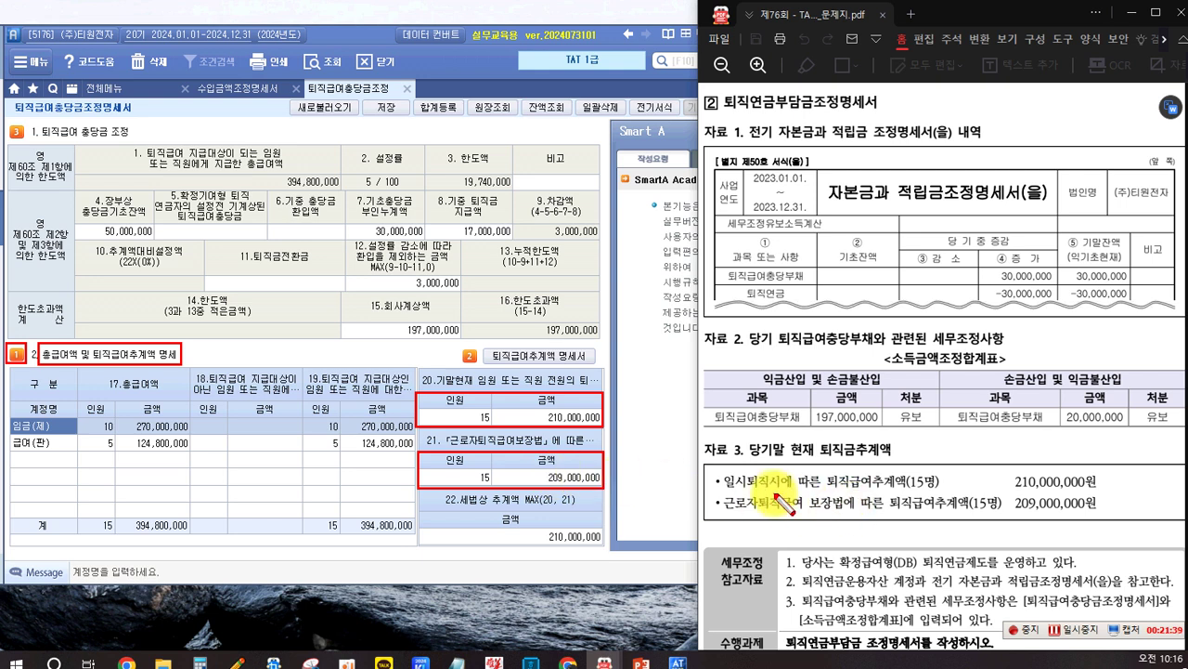
In 자료 3 of the problem PDF, box 당기말 현재 퇴직금추계액 and the amounts 210,000,000원 and 209,000,000원
drag(745, 438, 897, 460)
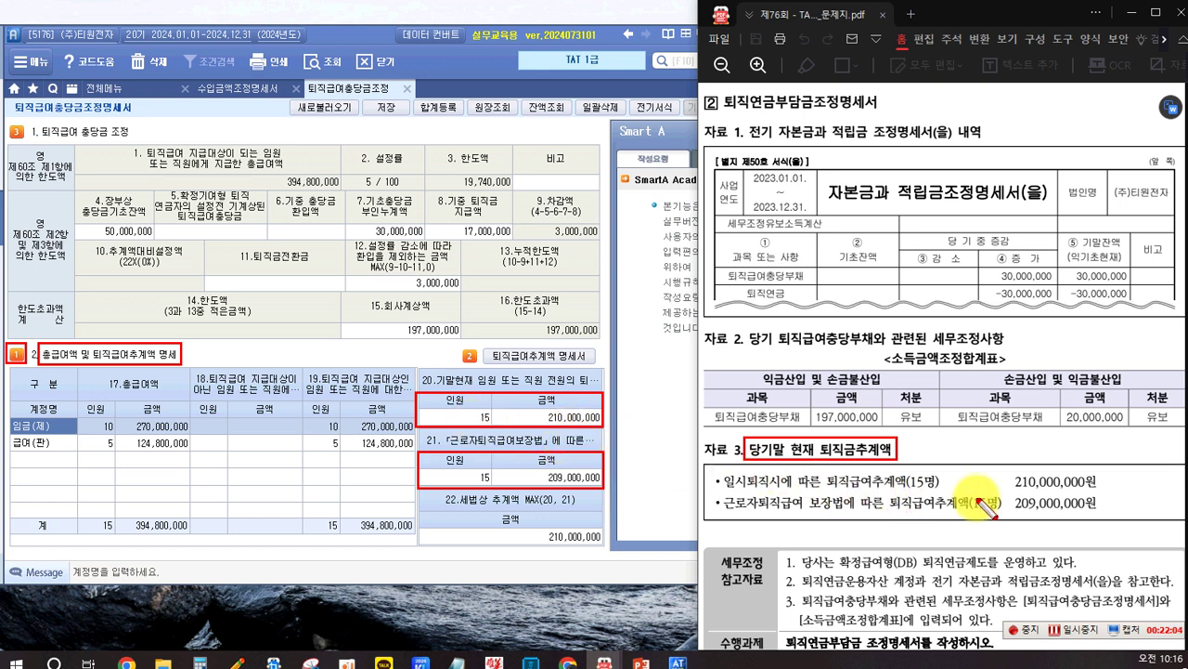
drag(1008, 472, 1103, 488)
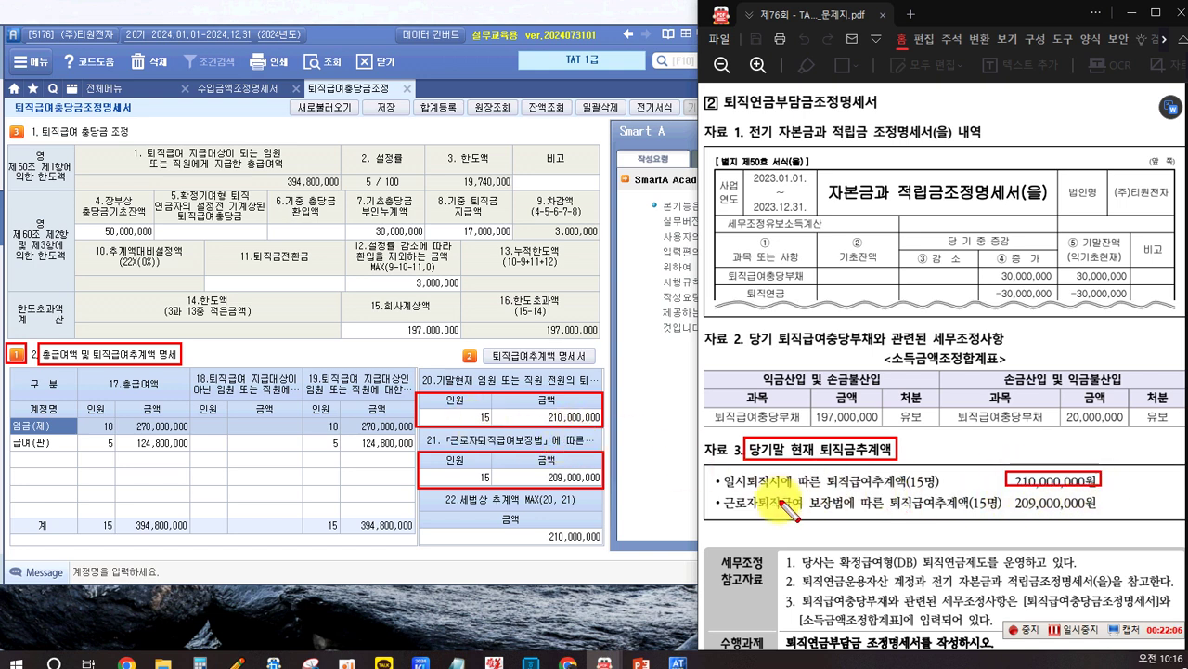
drag(1012, 492, 1104, 520)
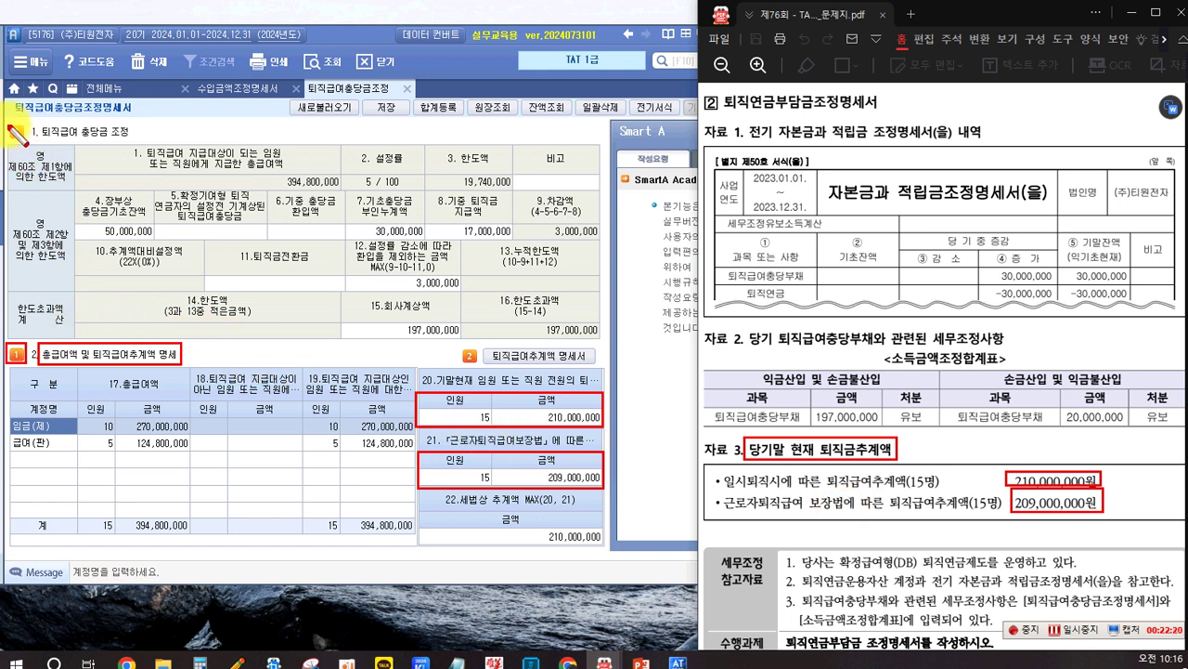
Box order markers 3 and 2 in 퇴직급여충당금조정명세서, plus 15.회사계상액 and its amount 197,000,000
drag(9, 122, 34, 143)
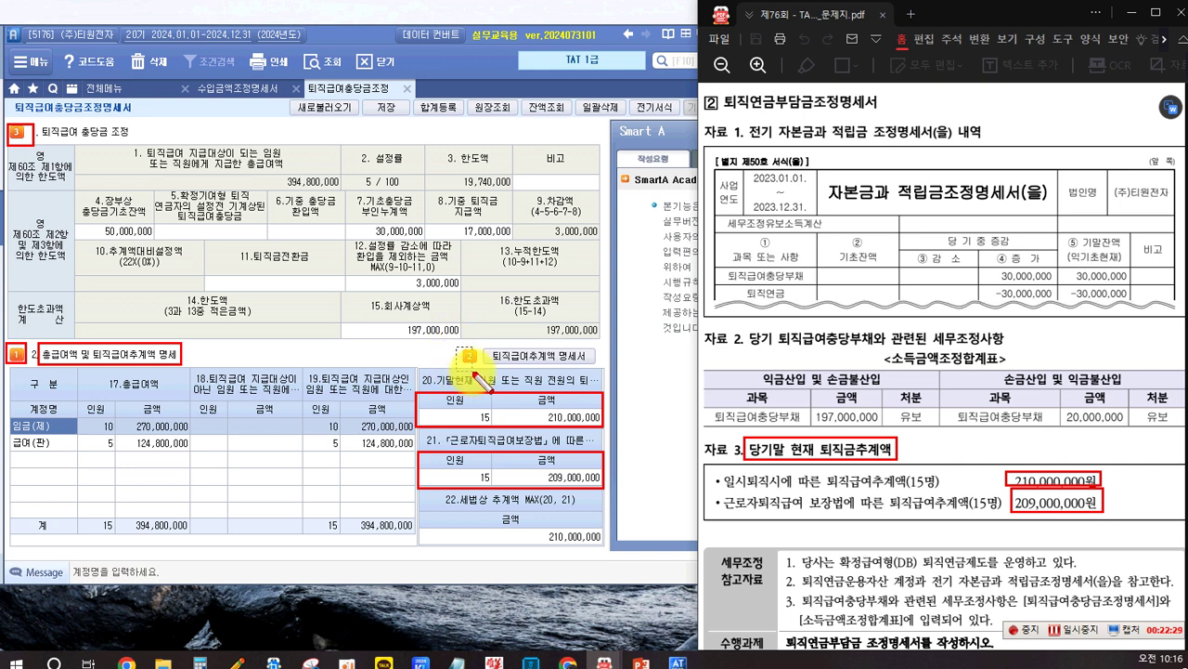
click(370, 308)
drag(445, 316, 462, 338)
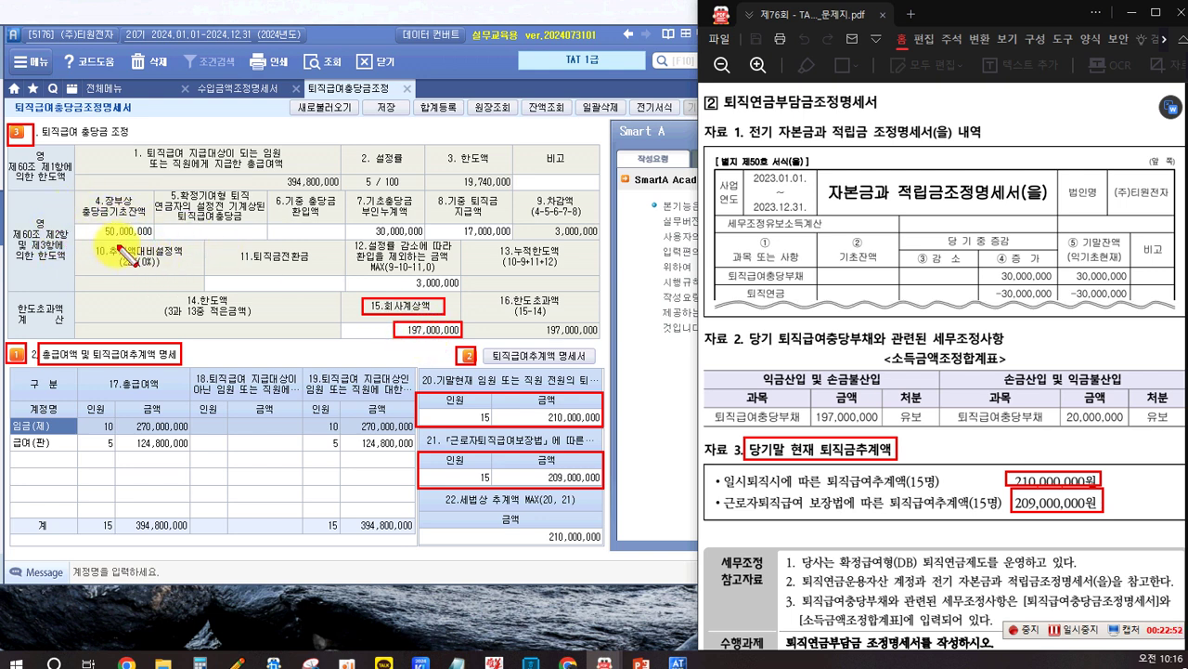
Box 충당금 and 50,000,000 in item 4, 30,000,000 in 7.기초충당금 부인누계액, and items 15 and 16 of 한도초과액 계산
drag(74, 201, 104, 221)
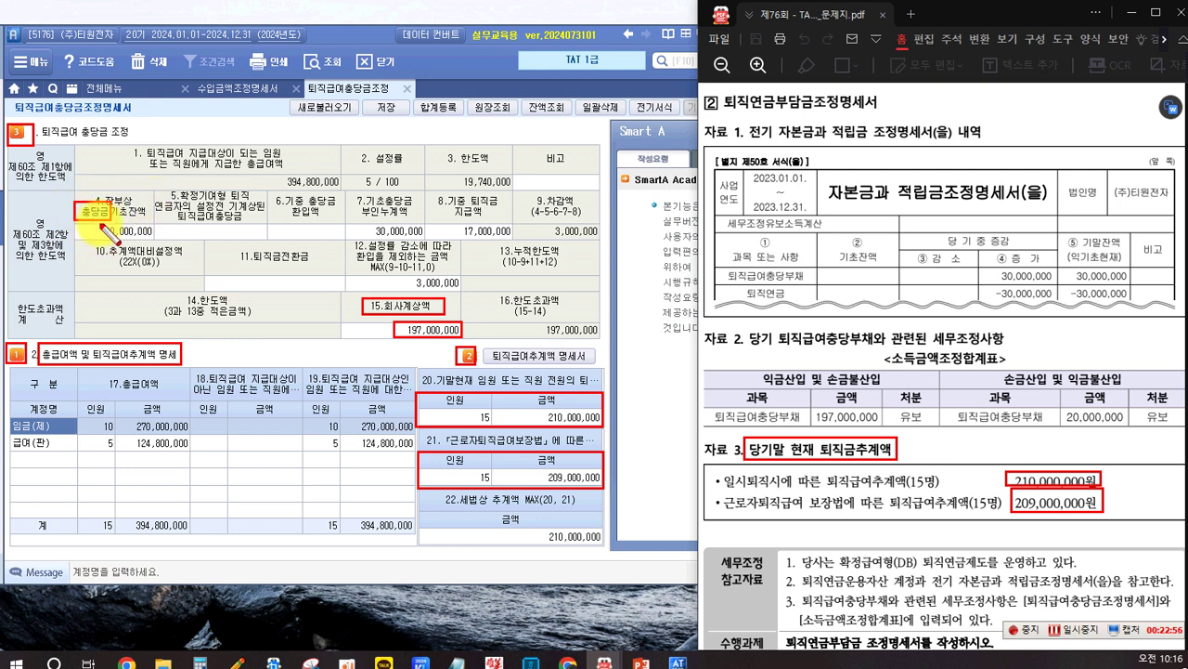
drag(91, 224, 151, 240)
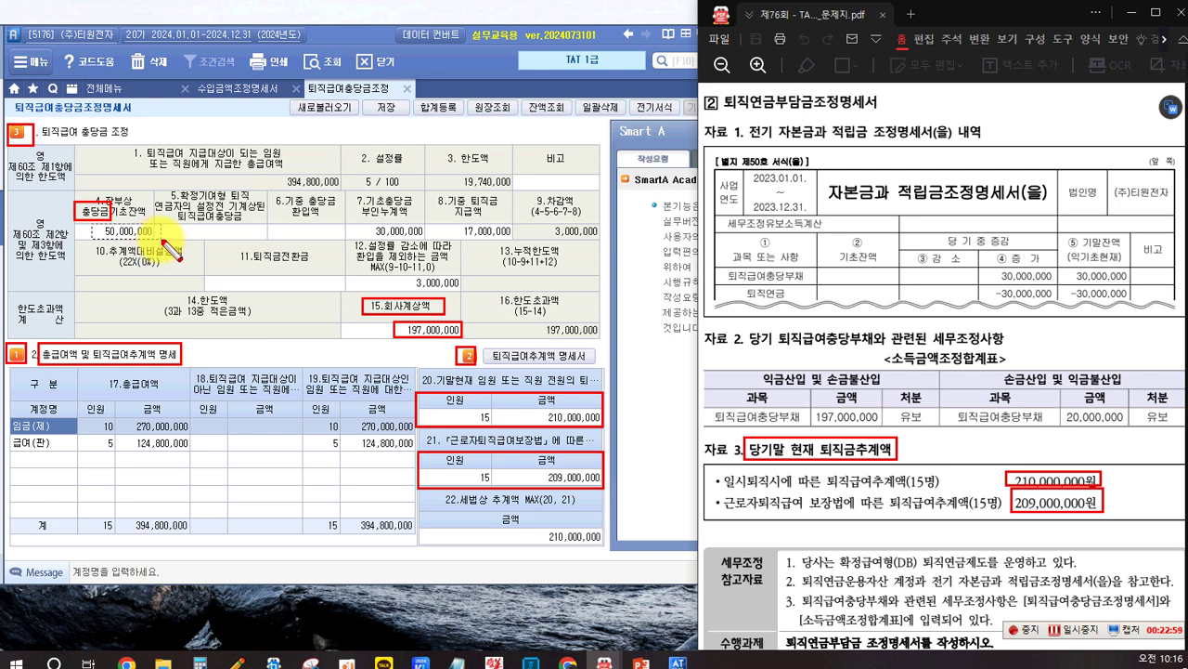
drag(162, 239, 152, 238)
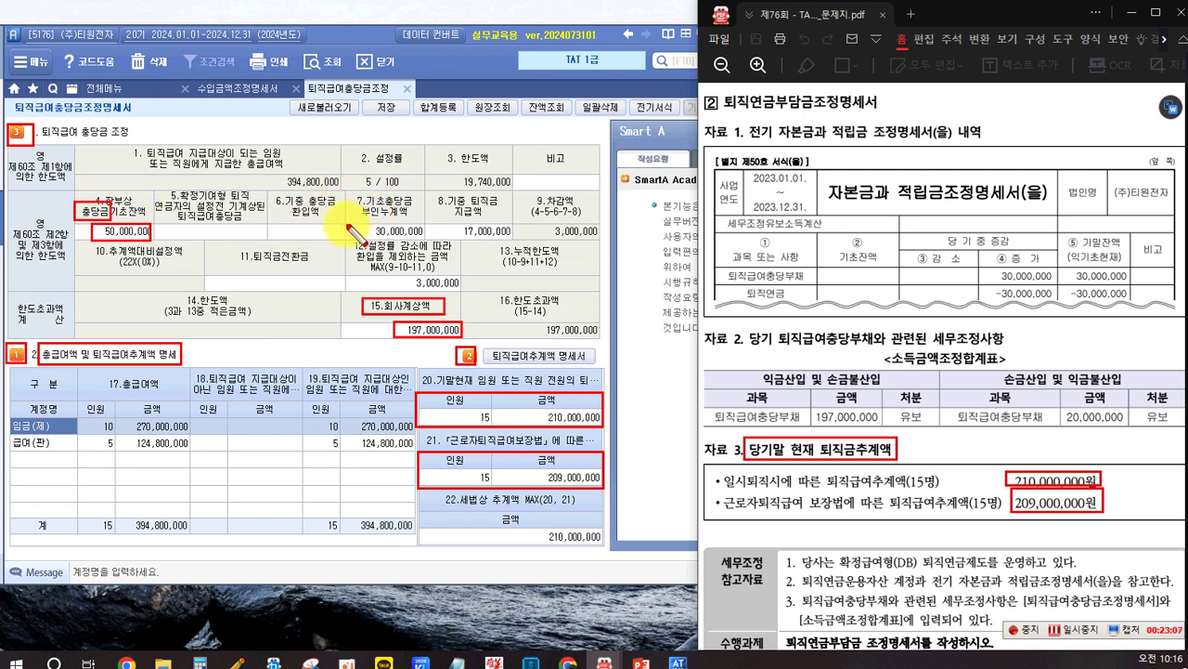
click(351, 230)
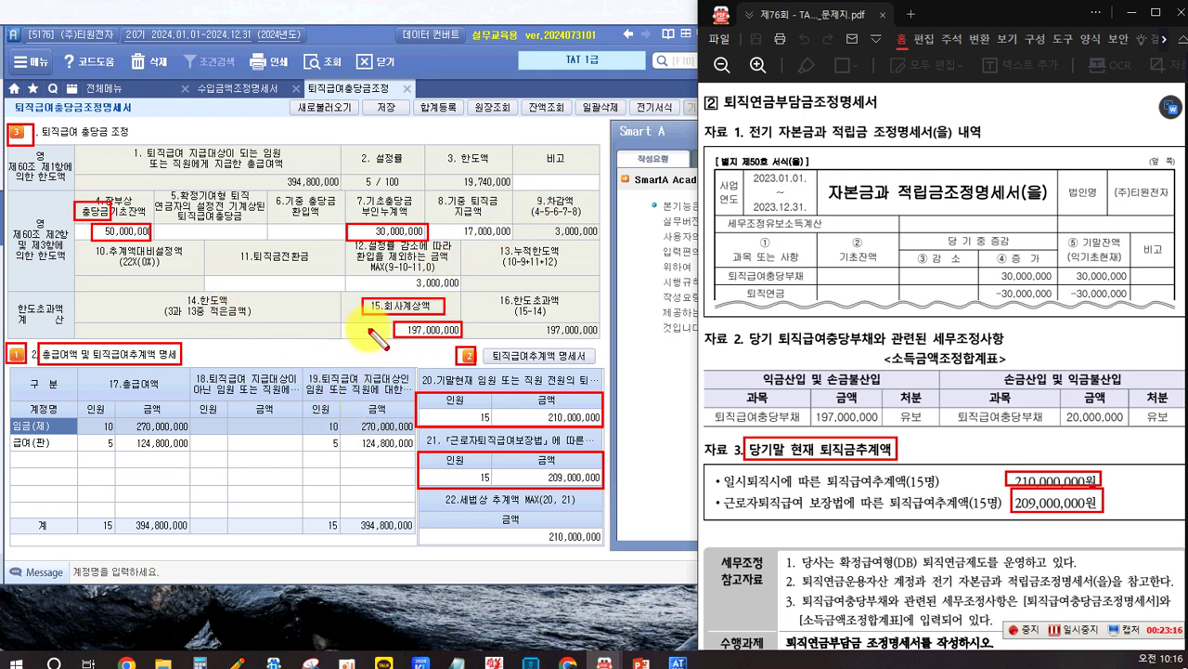
mouse_move(342, 296)
mouse_down()
mouse_move(462, 345)
mouse_move(605, 338)
mouse_up()
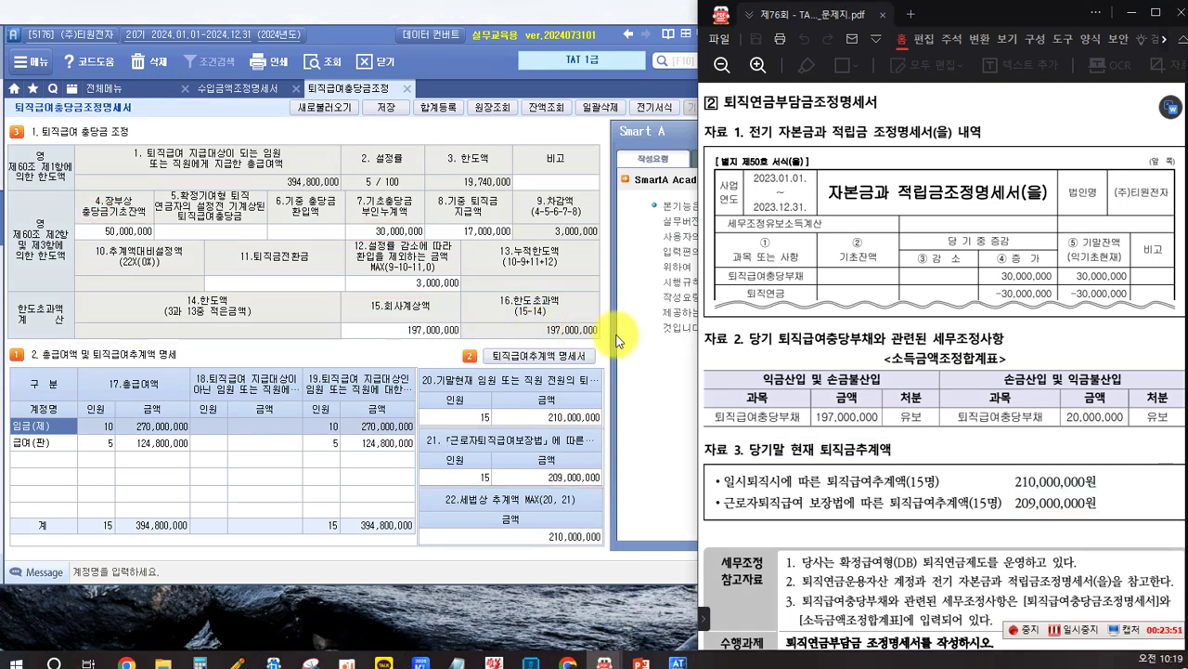
Return to the tax program and open 퇴직연금부담금 조정명세서 from 과목별 세무조정
click(330, 353)
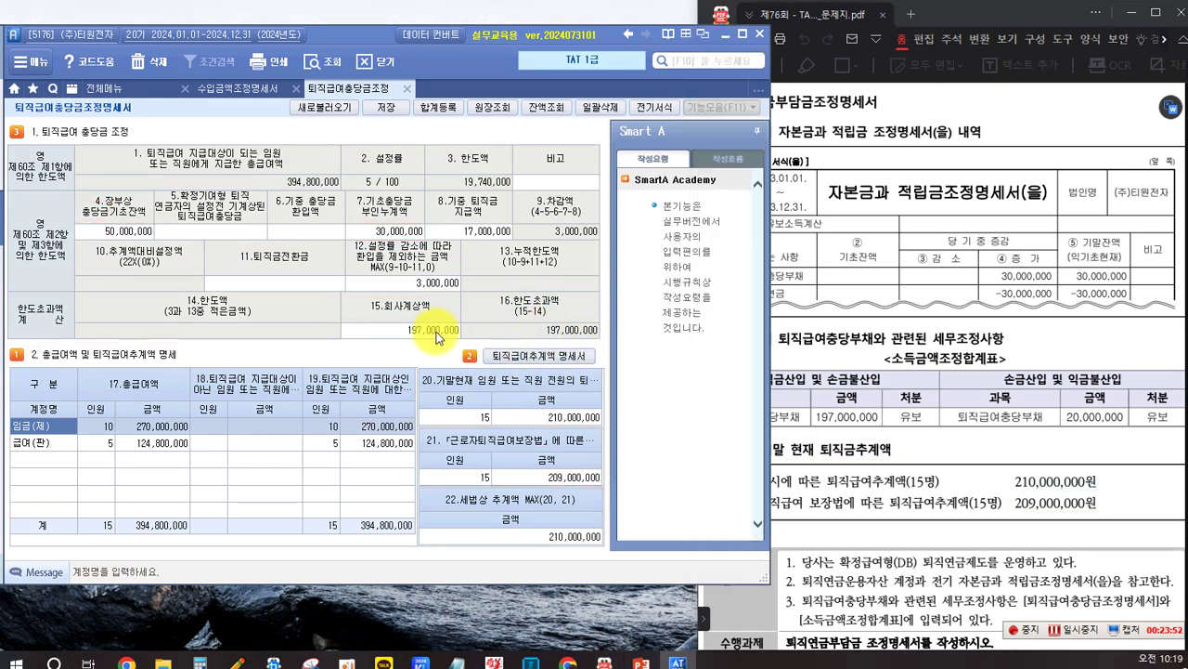
click(113, 95)
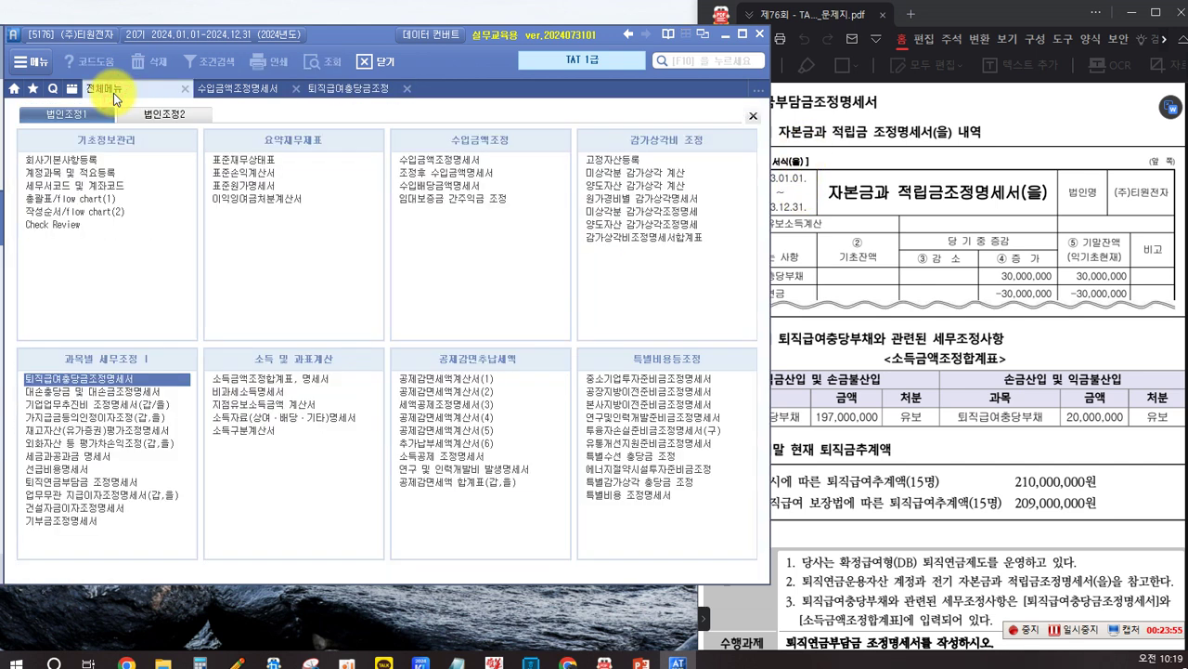
click(112, 483)
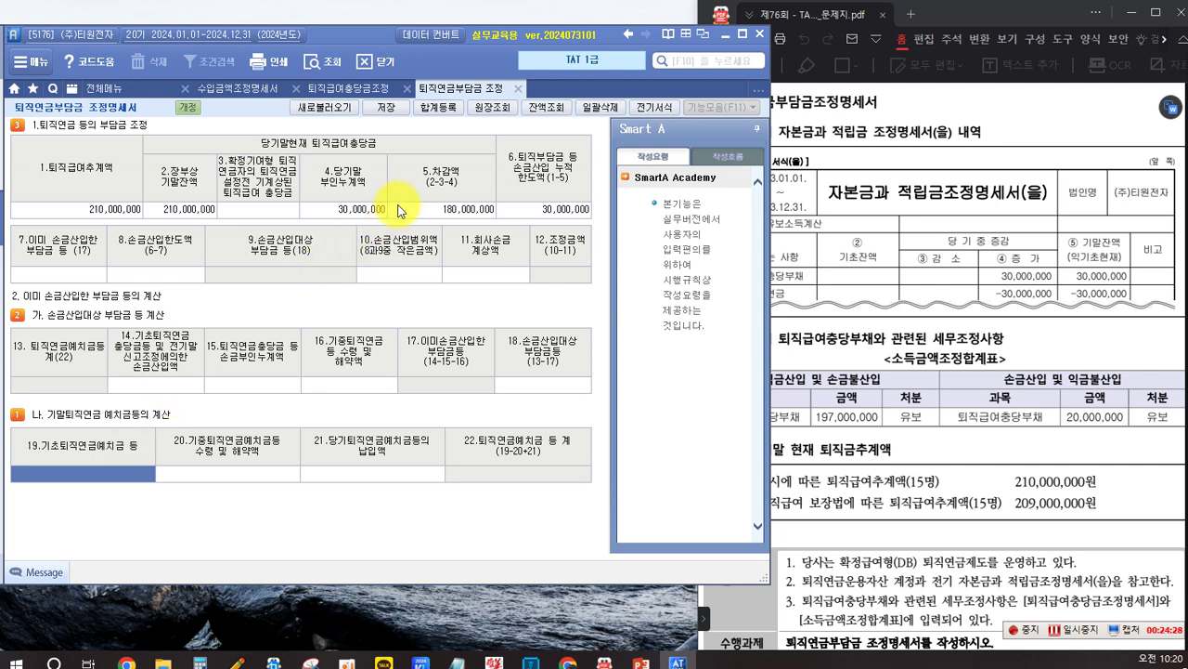
click(490, 111)
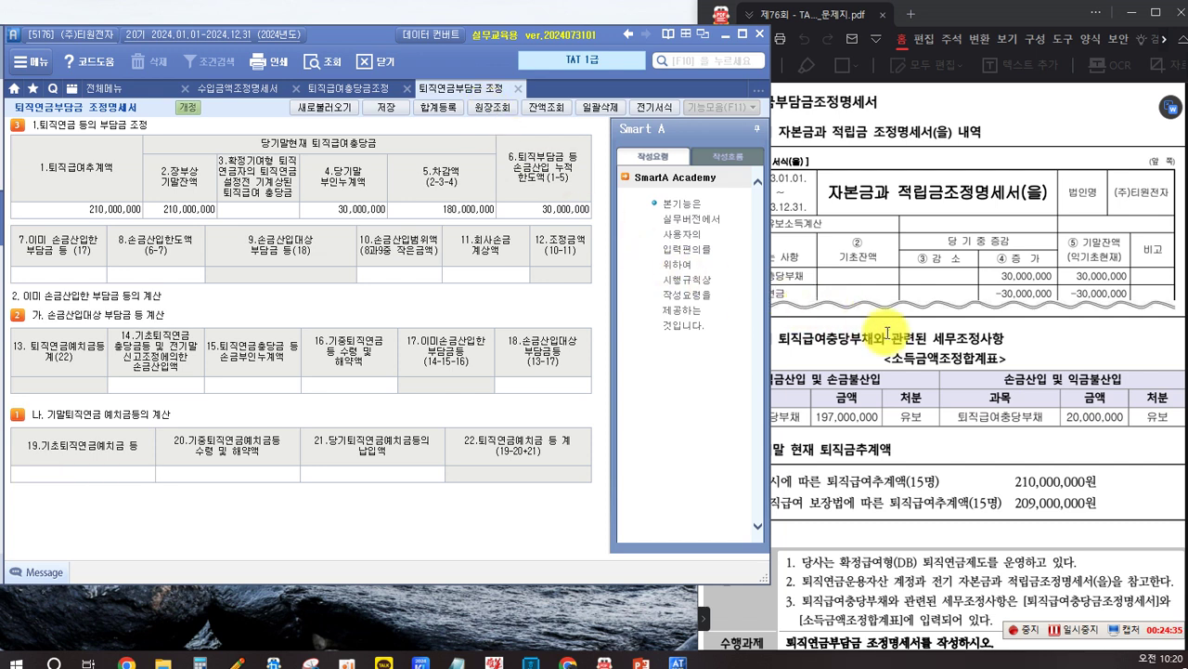
In the problem PDF, box 수행과제, the 퇴직연금부담금 조정명세서 instruction and task 1 on 이미 손금산입한 부담금 등의 계산, then clear the marks
scroll(879, 371, down, 2)
scroll(880, 371, down, 1)
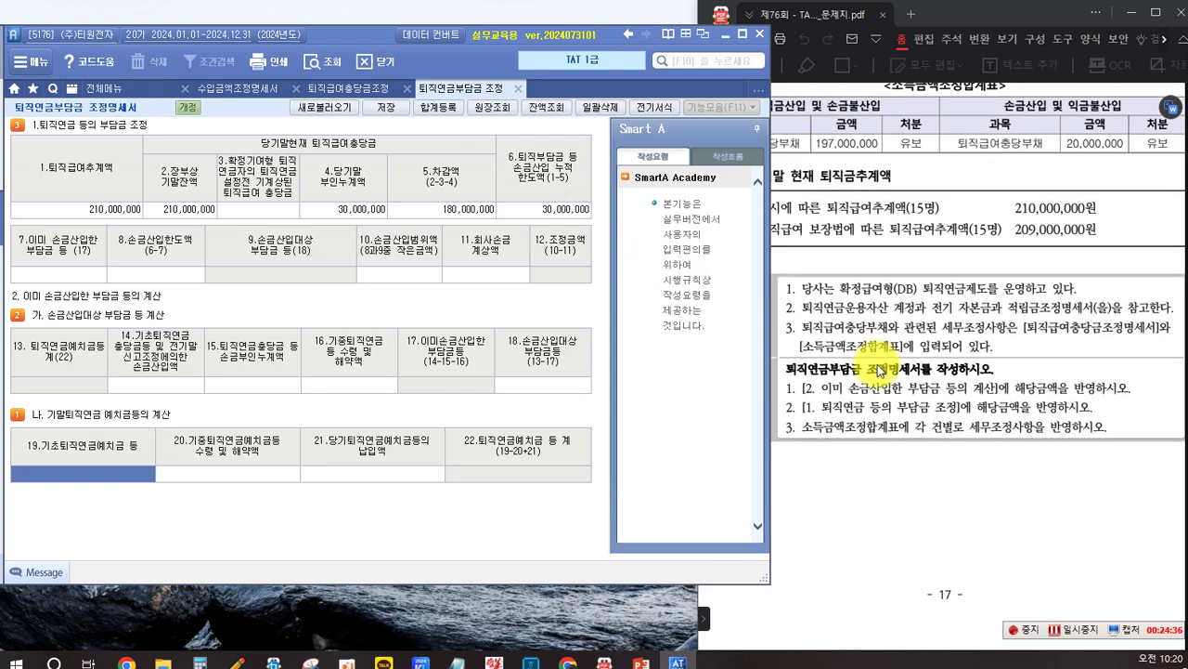
click(880, 370)
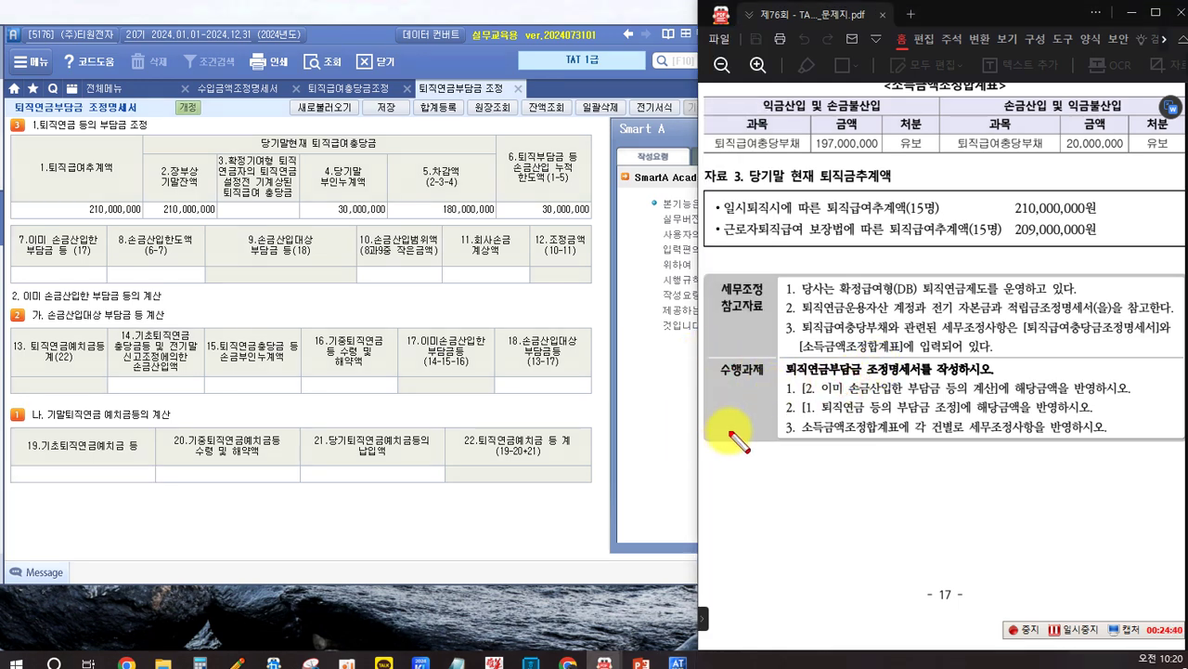
mouse_move(719, 381)
mouse_down()
mouse_move(779, 380)
mouse_move(767, 380)
mouse_up()
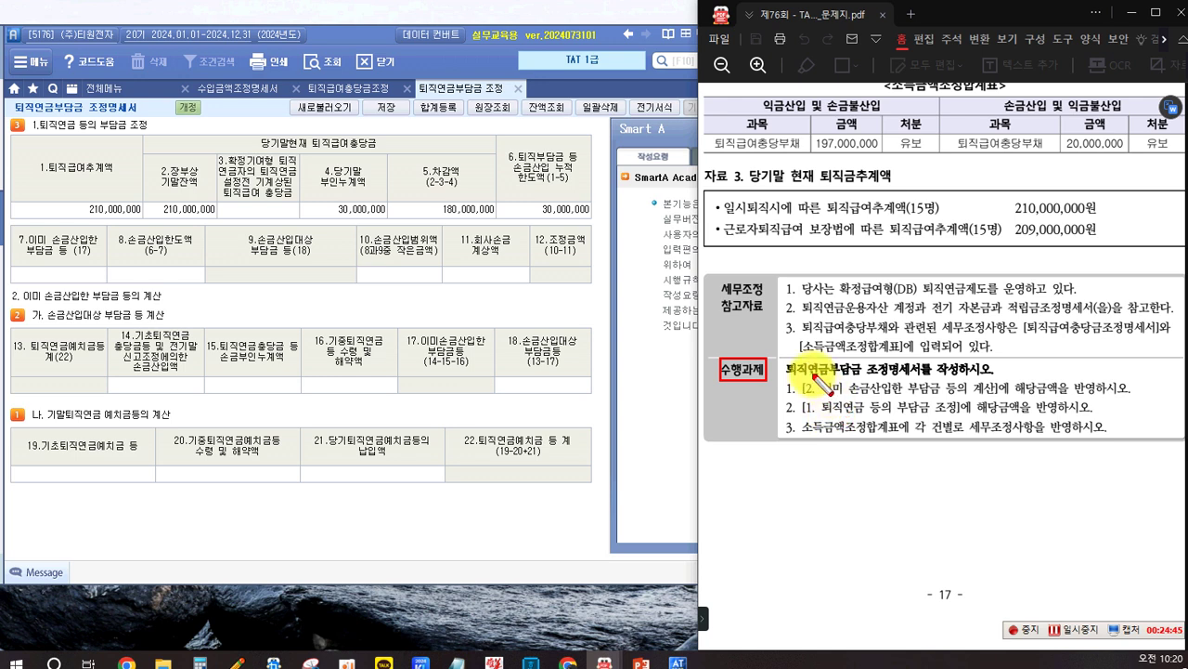
mouse_move(783, 359)
mouse_down()
mouse_move(937, 386)
mouse_move(899, 377)
mouse_up()
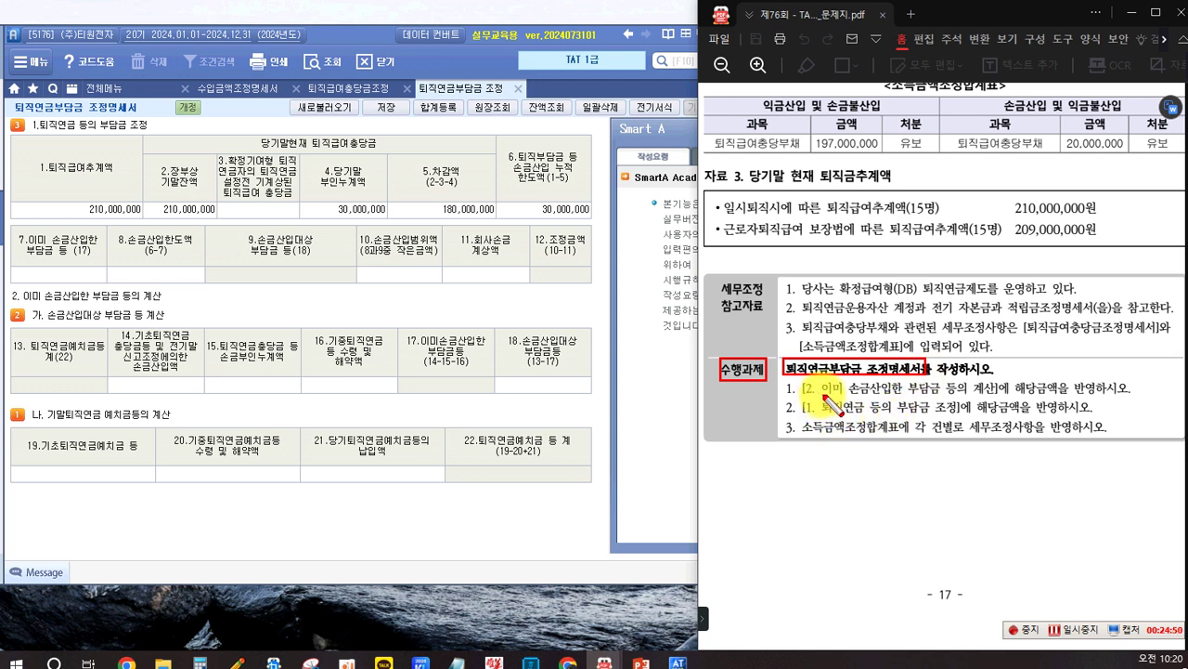
mouse_move(783, 378)
mouse_down()
mouse_move(902, 399)
mouse_move(1129, 394)
mouse_up()
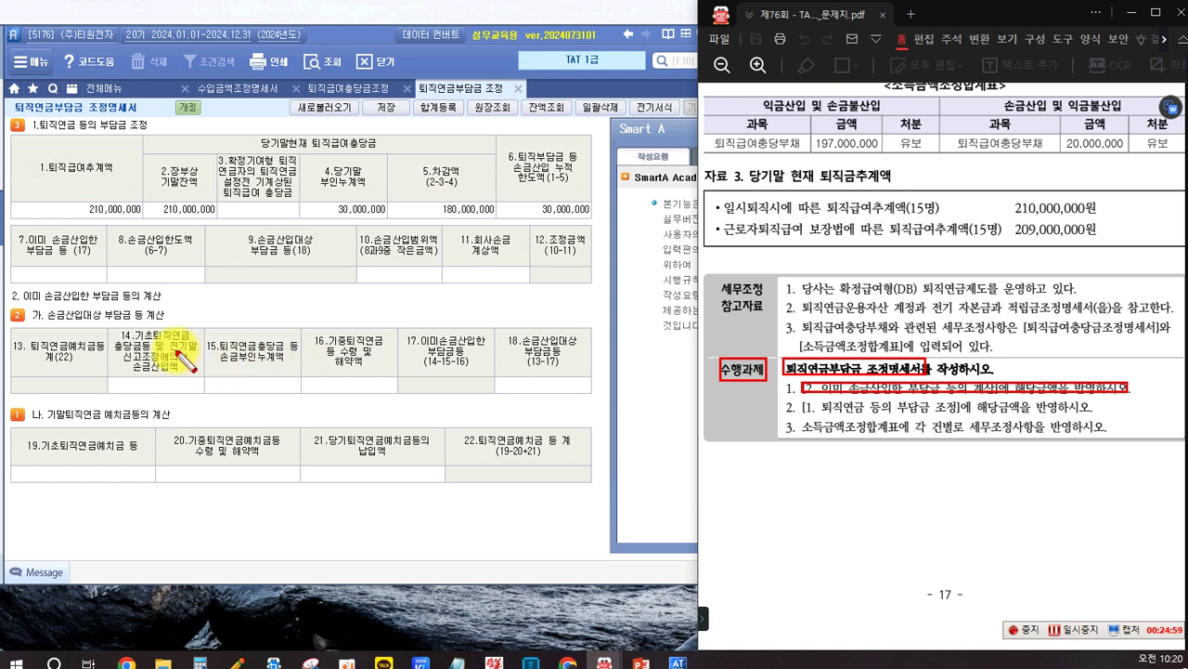
key(Escape)
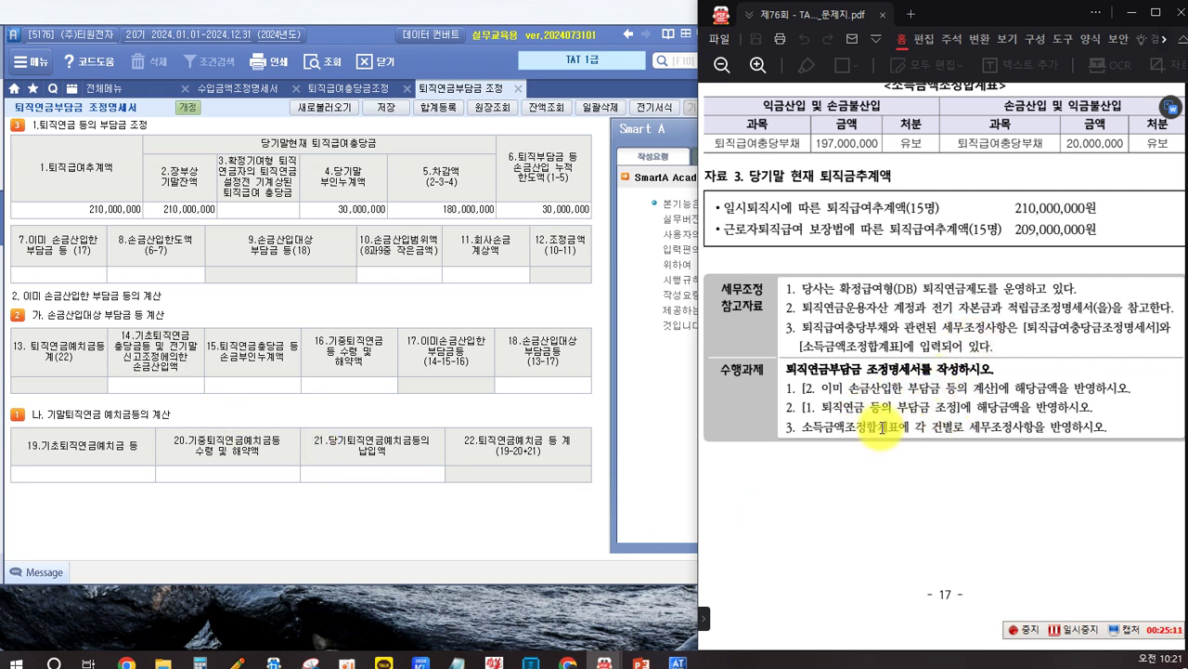
From 퇴직연금부담금 조정명세서, look up the 2024 account ledger for 198 퇴직연금운용자산 by searching accounts for 퇴직연금운
click(522, 318)
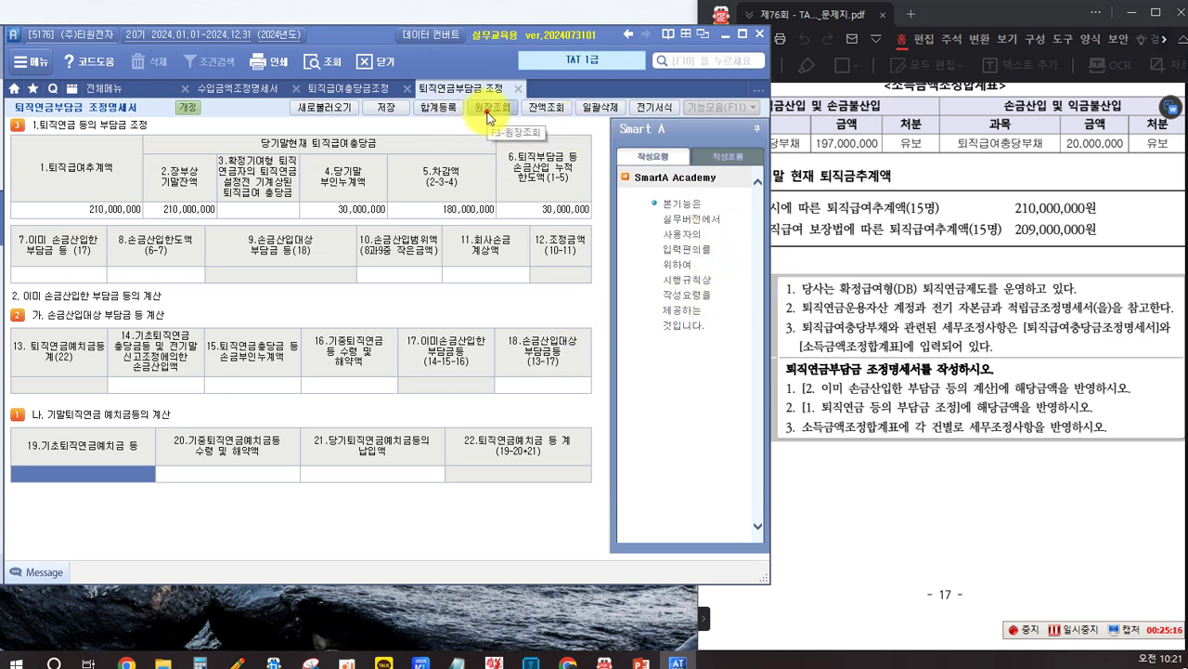
click(53, 466)
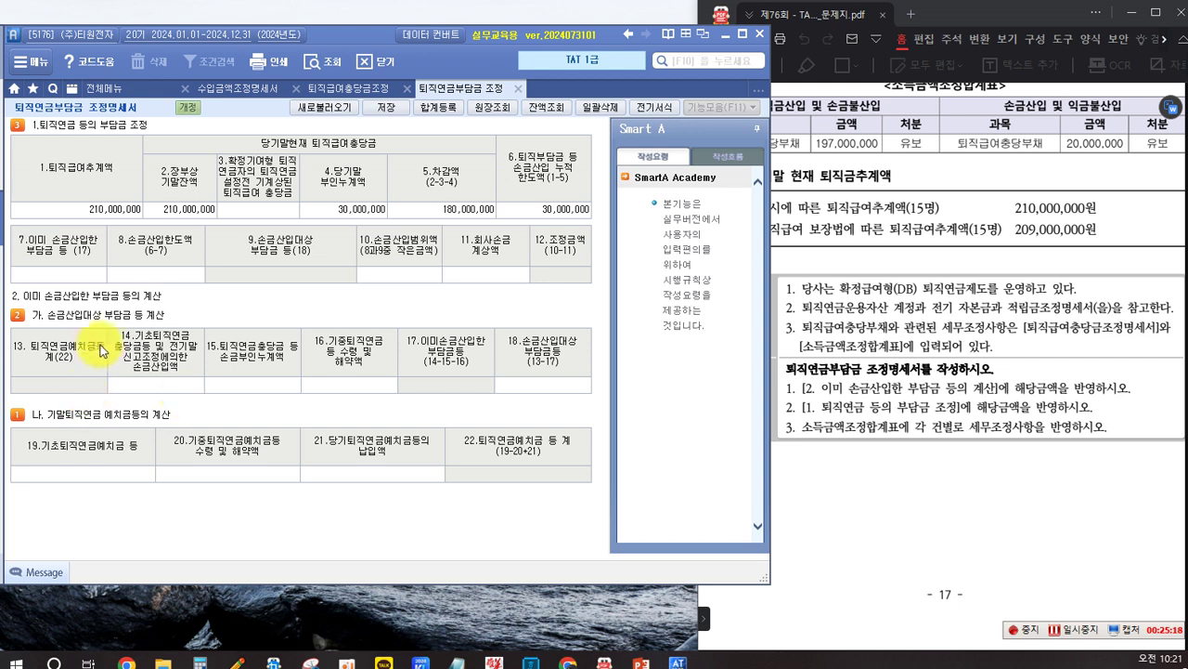
key(F3)
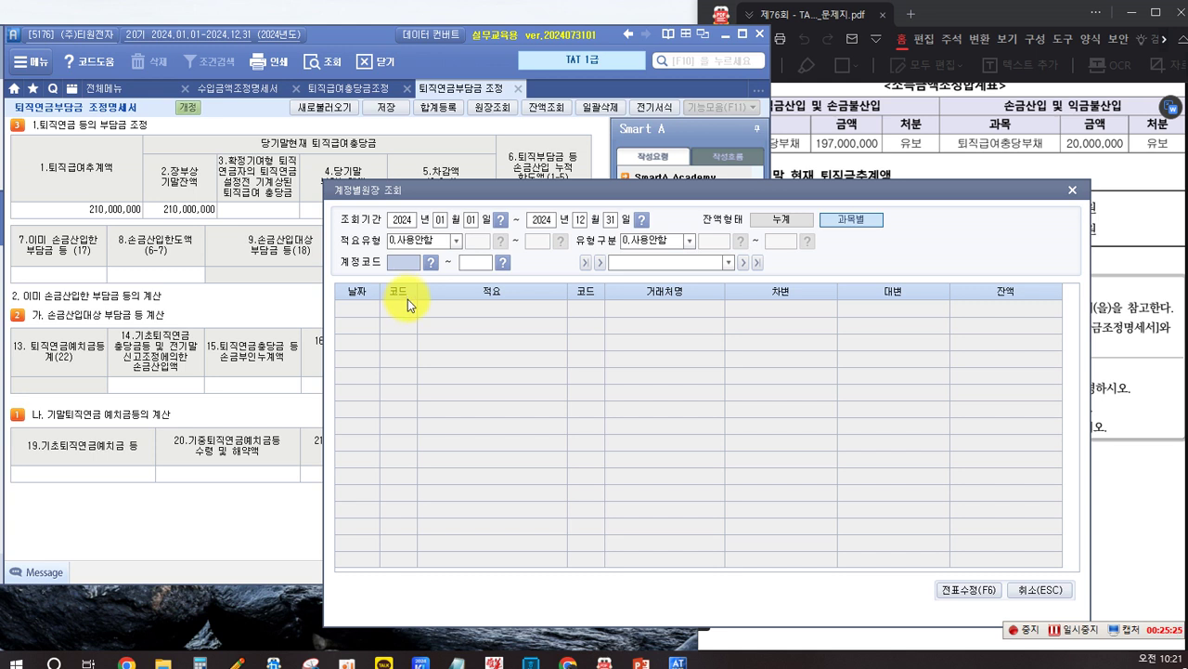
key(F2)
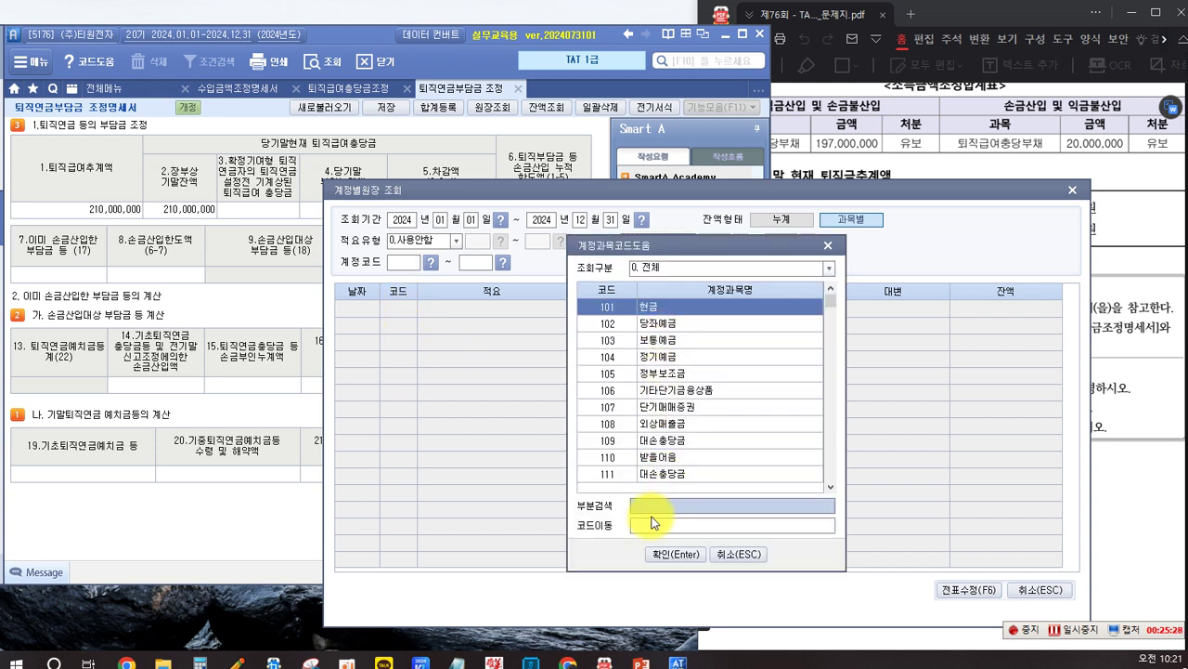
text(ㅌ)
text(직)
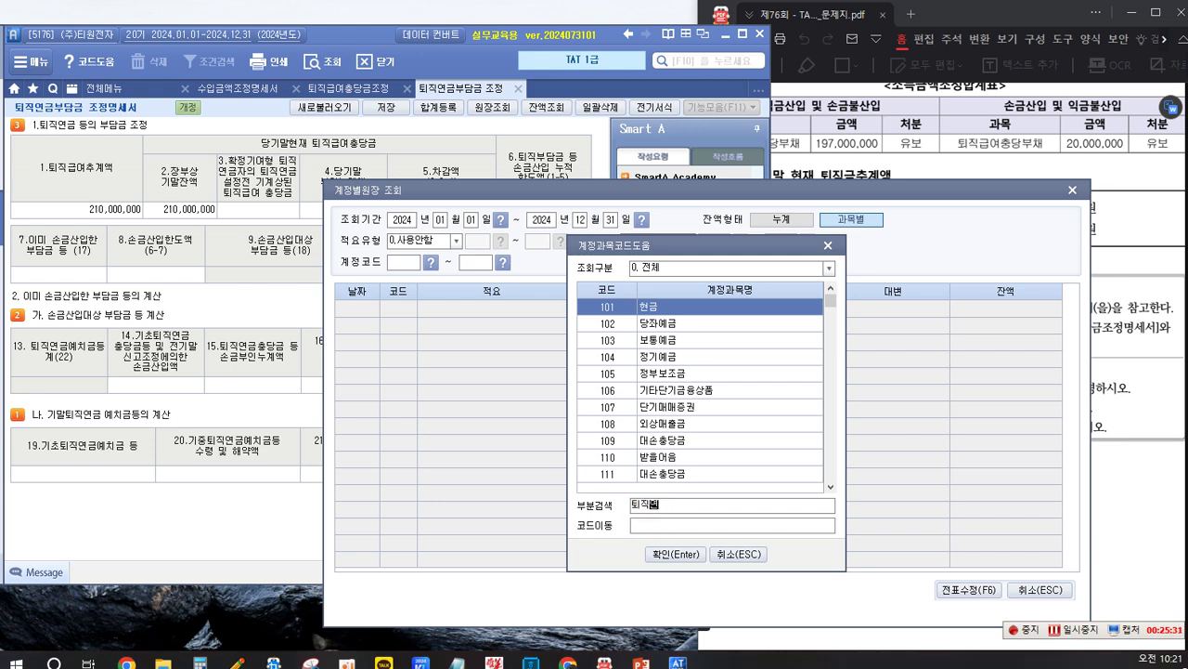
text(연금운)
key(Return)
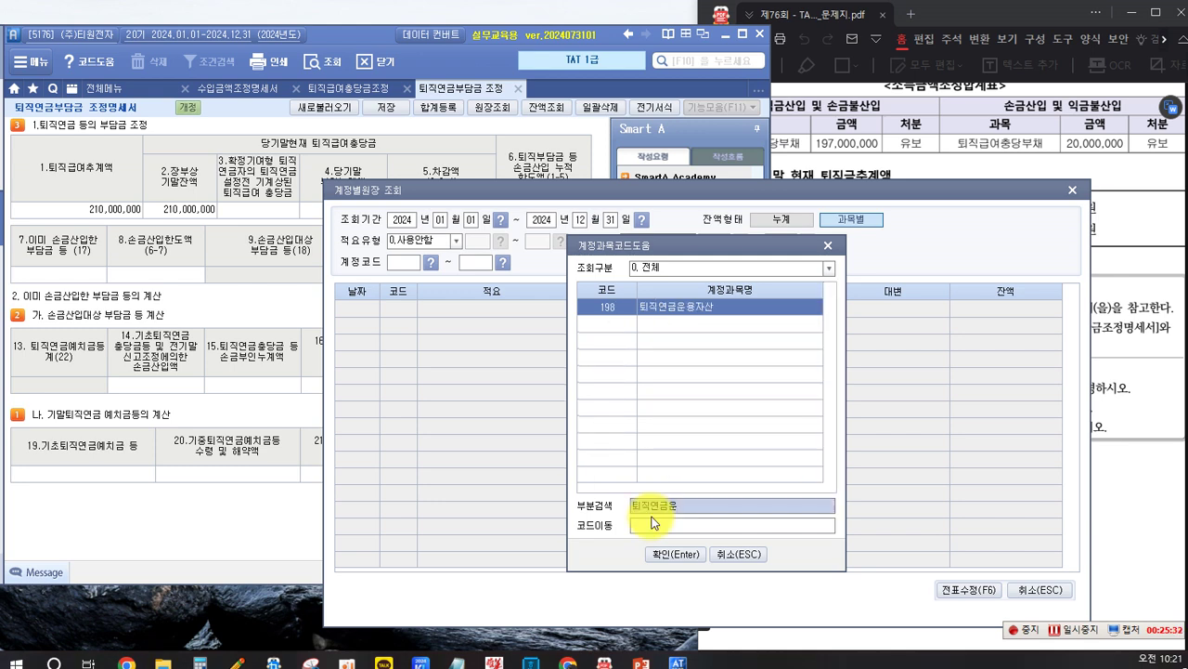
key(Return)
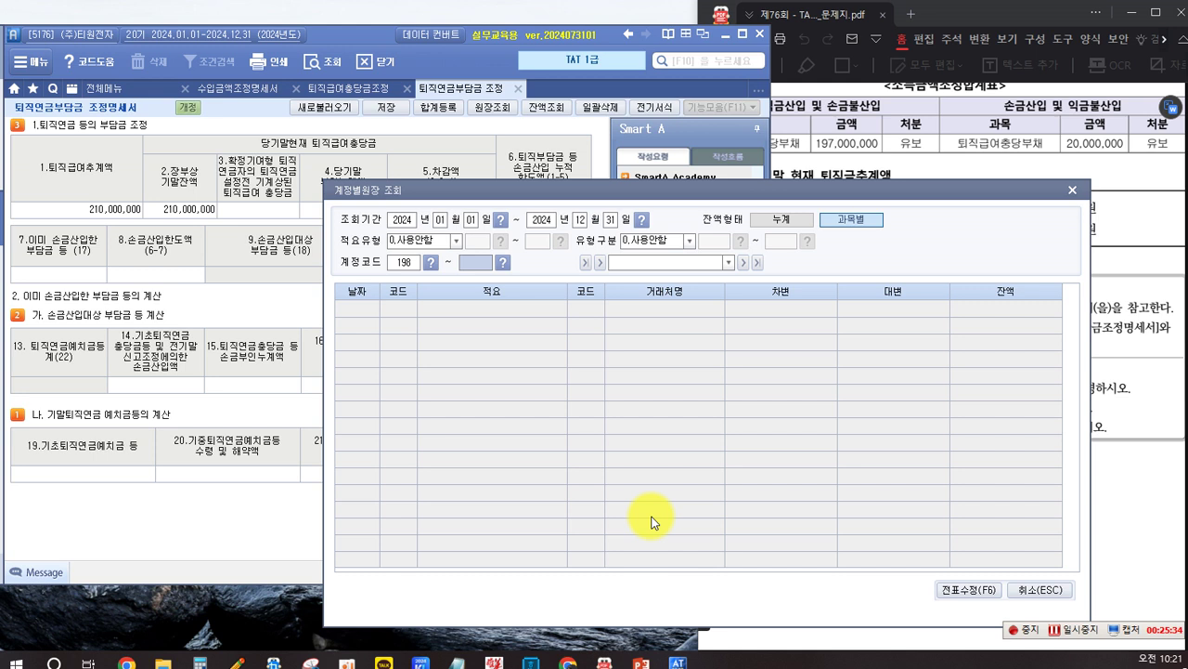
key(Return)
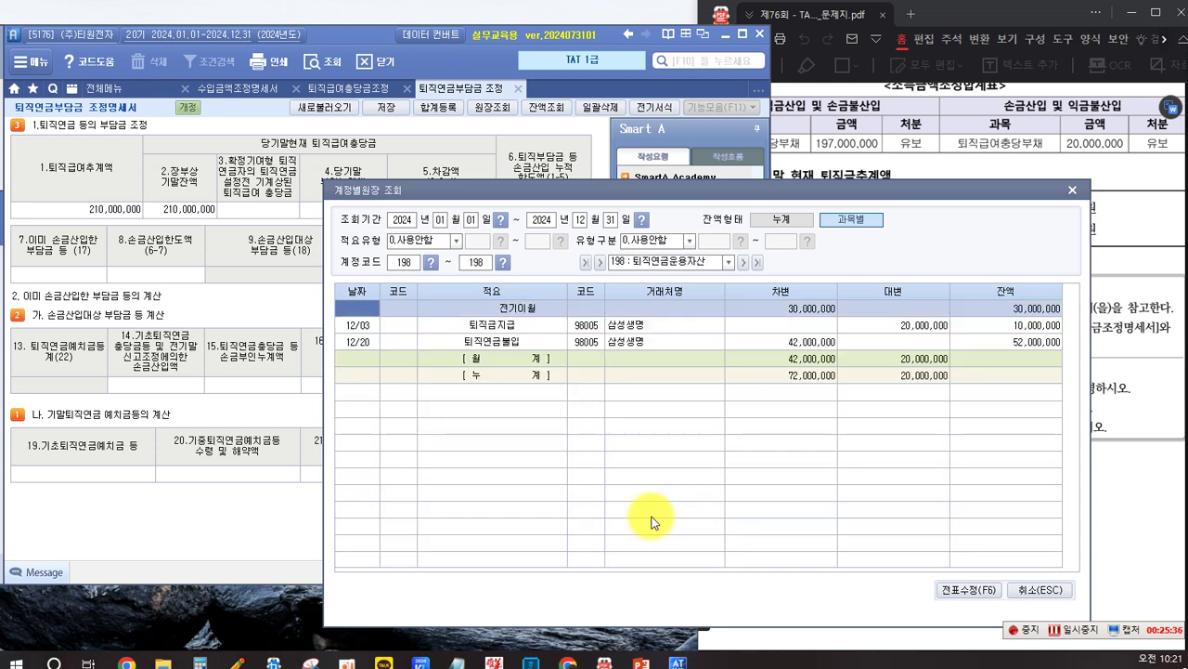
In the 퇴직연금운용자산 ledger, box the 전기이월 balance, the 퇴직금지급 credit, and the 퇴직연금불입 debit and balance
click(720, 446)
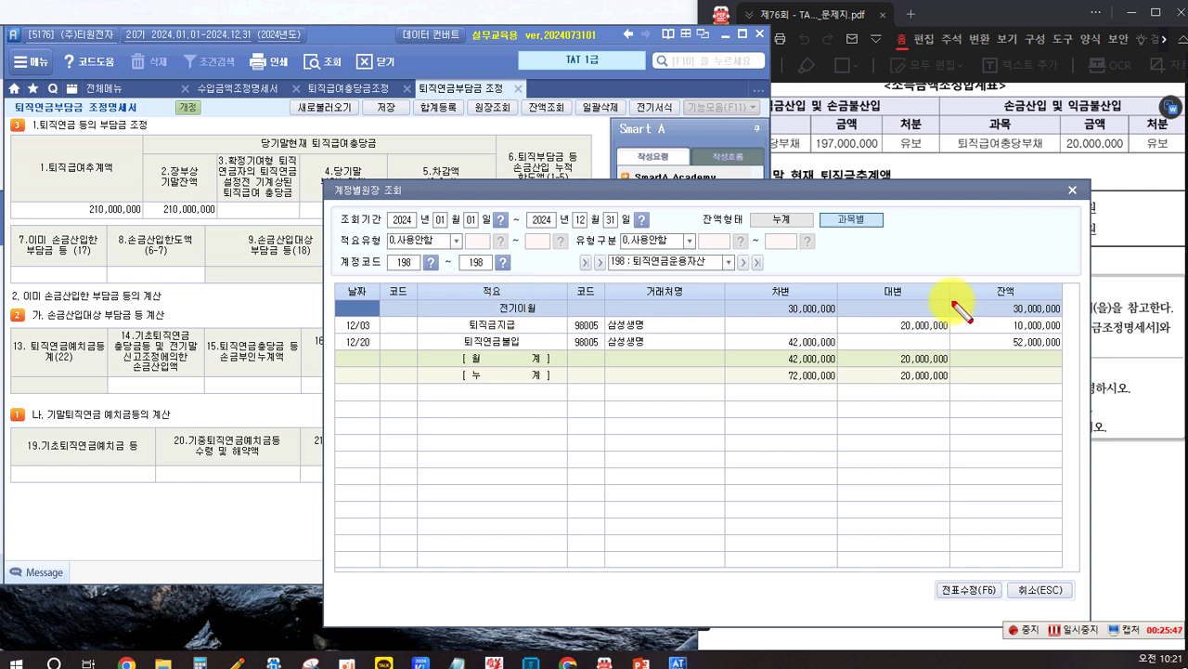
drag(951, 301, 1063, 316)
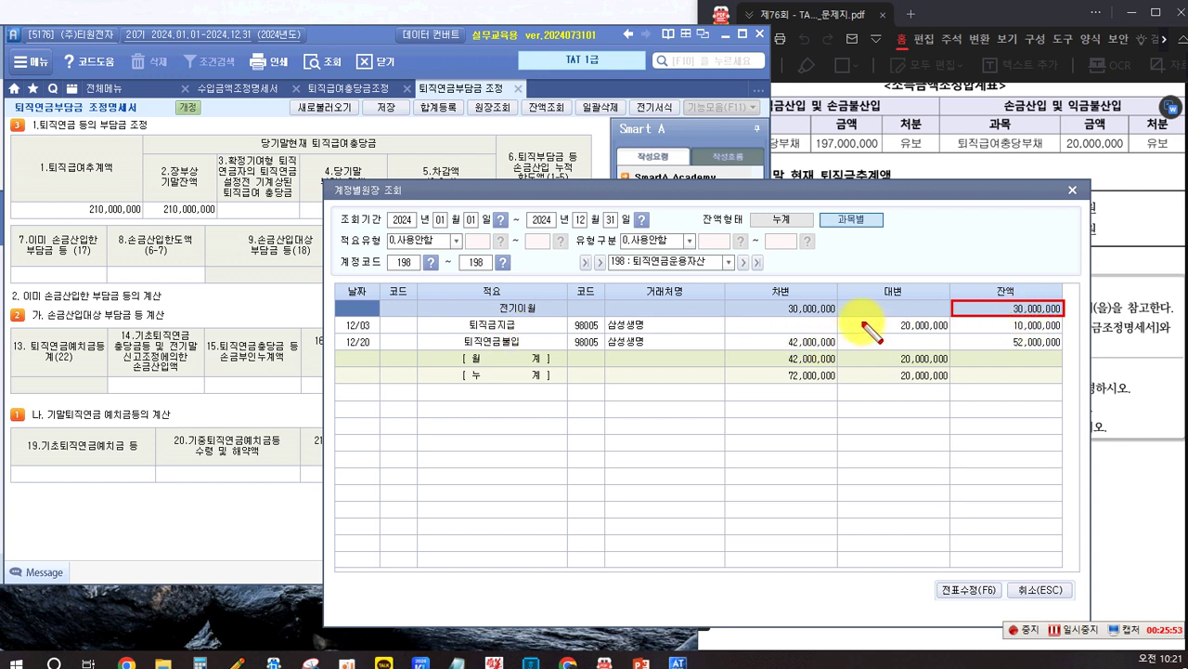
drag(839, 317, 948, 332)
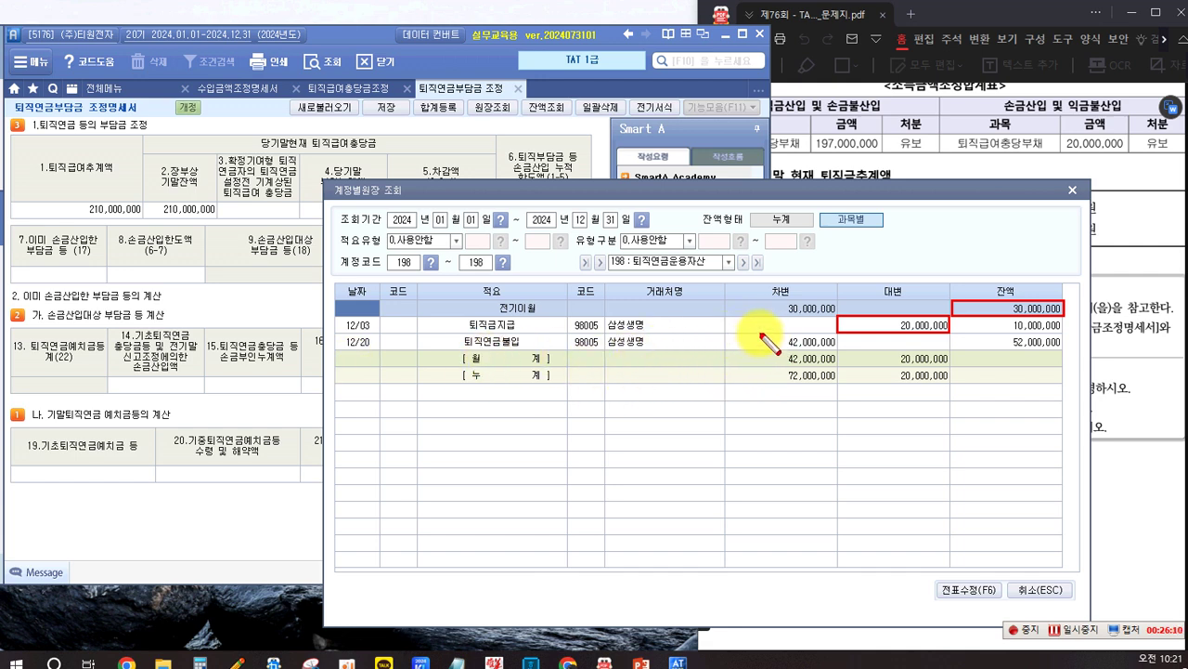
drag(759, 334, 838, 350)
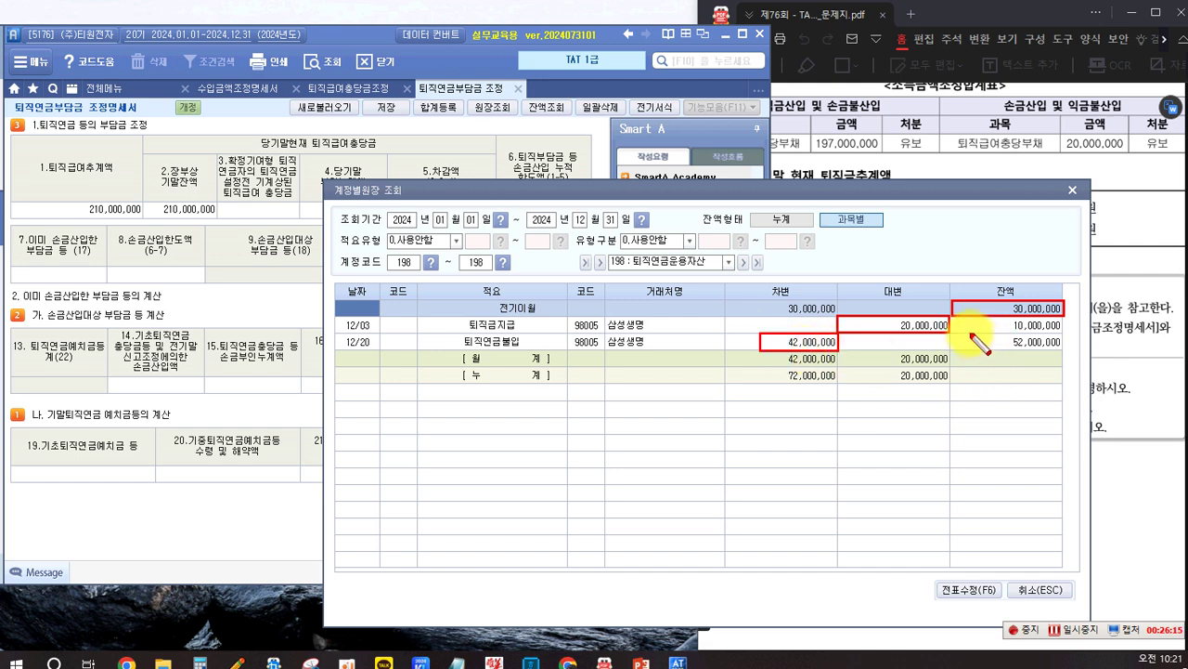
drag(973, 333, 1065, 352)
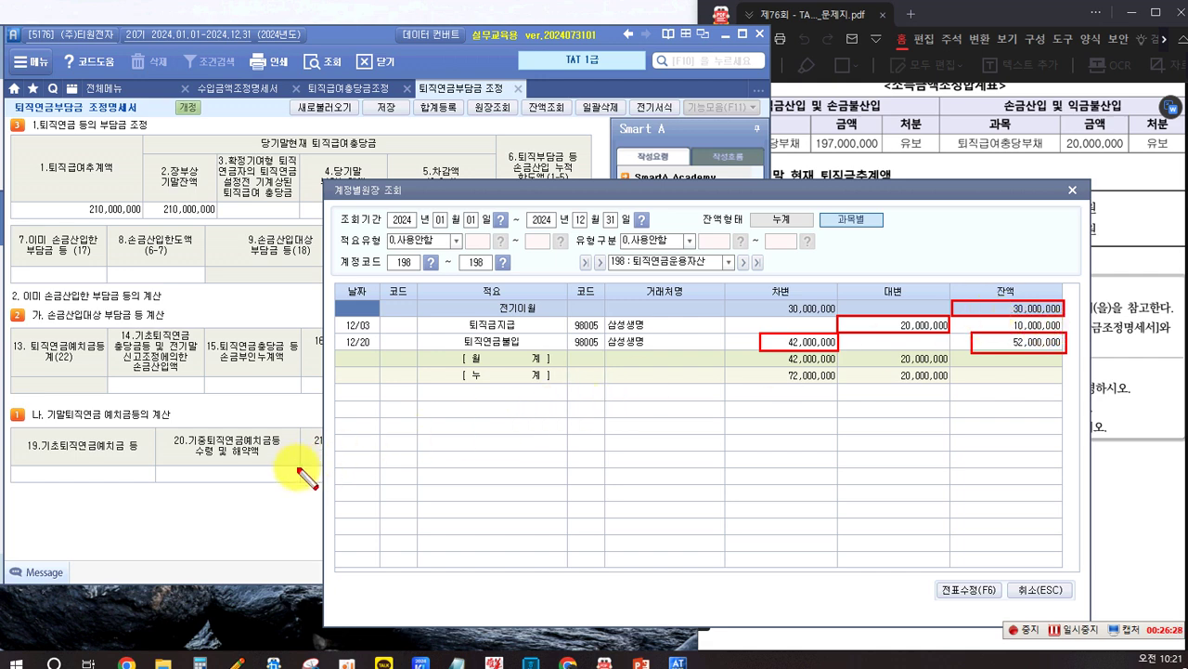
In 나. 기말퇴직연금 예치금등의 계산, enter 30,000,000 in item 19, 20,000,000 in item 20 and 42,000,000 in item 21
click(181, 495)
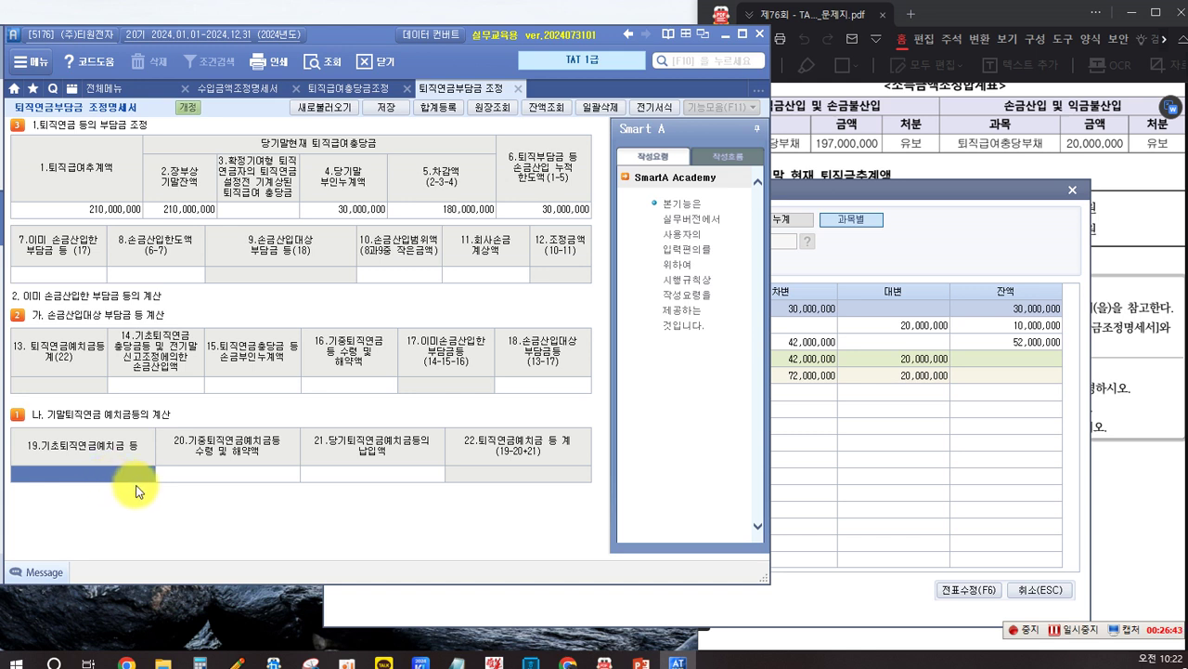
text(30,000,000)
key(Return)
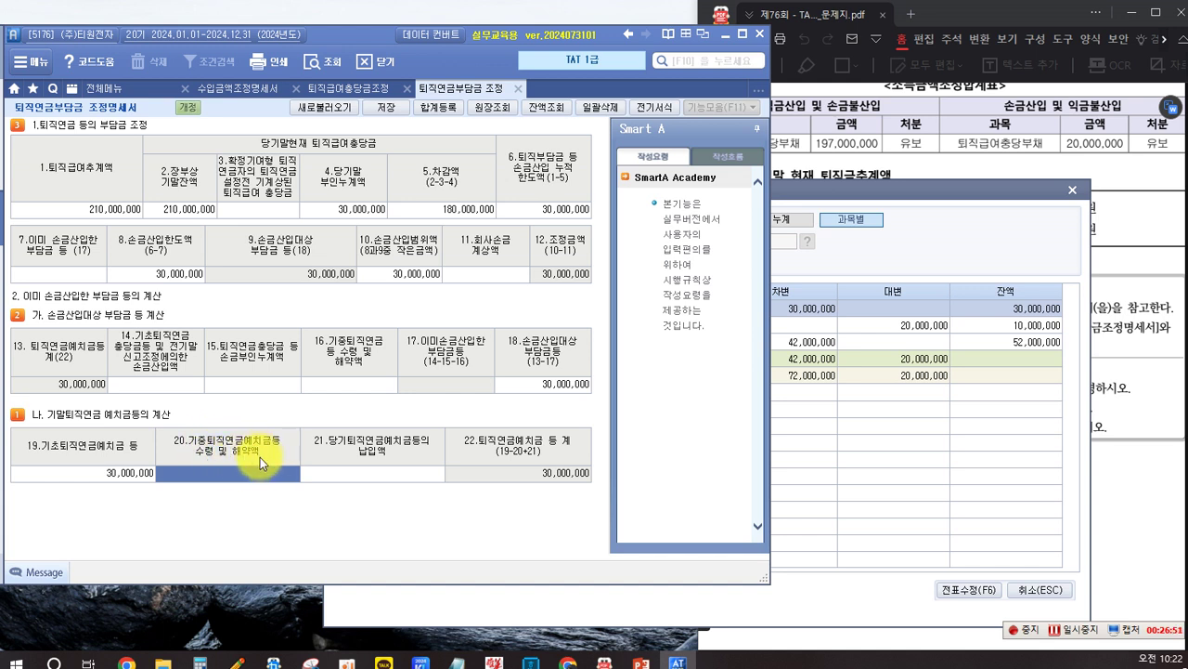
text(20000000)
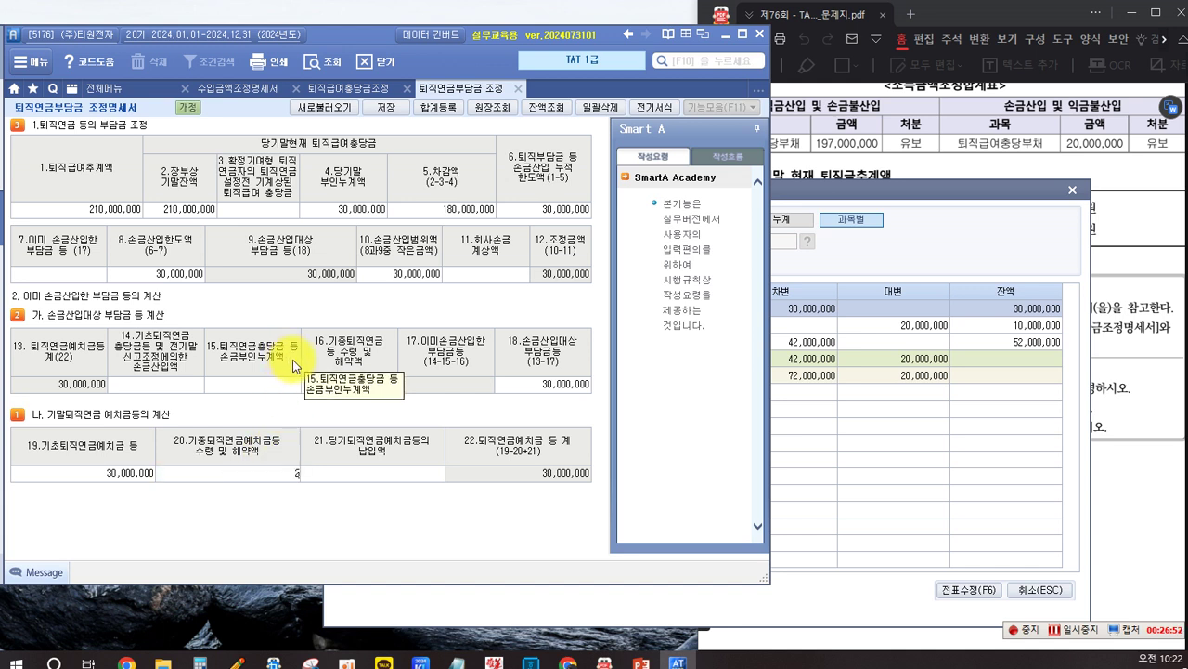
key(Return)
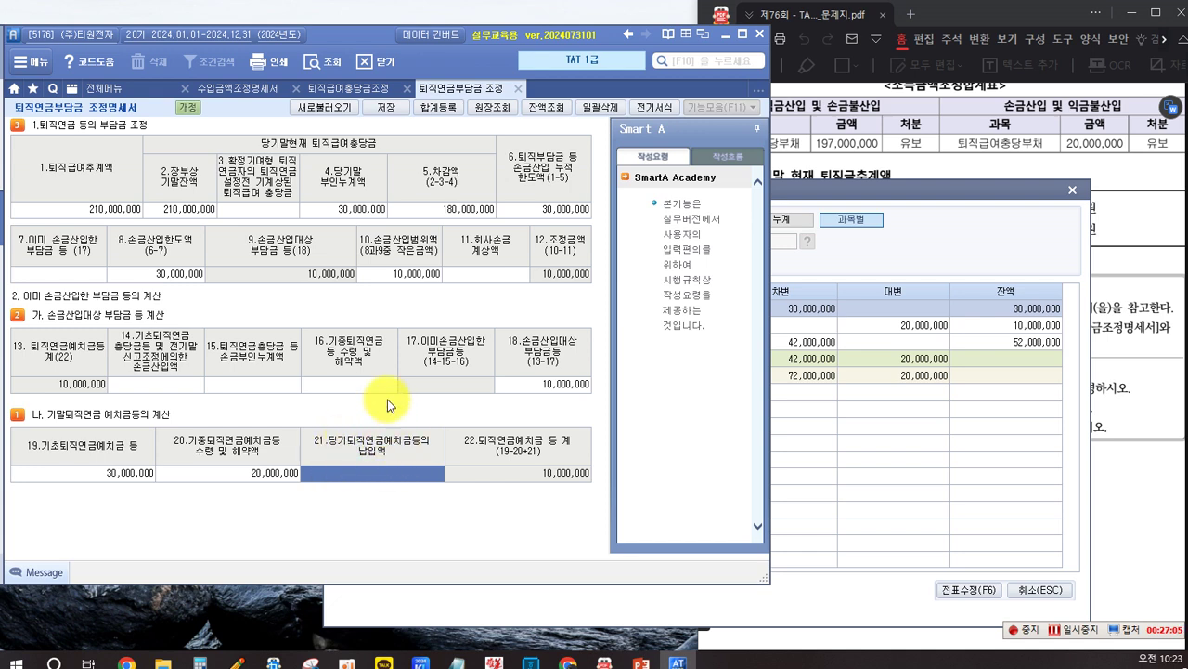
text(42,000,000)
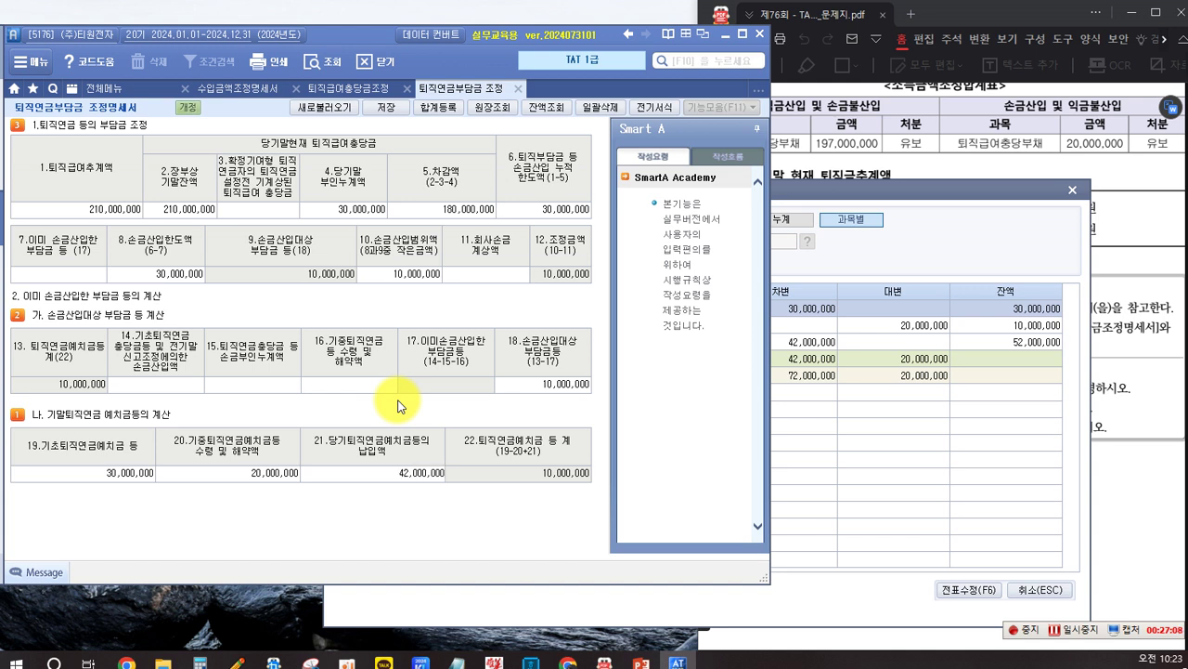
key(Return)
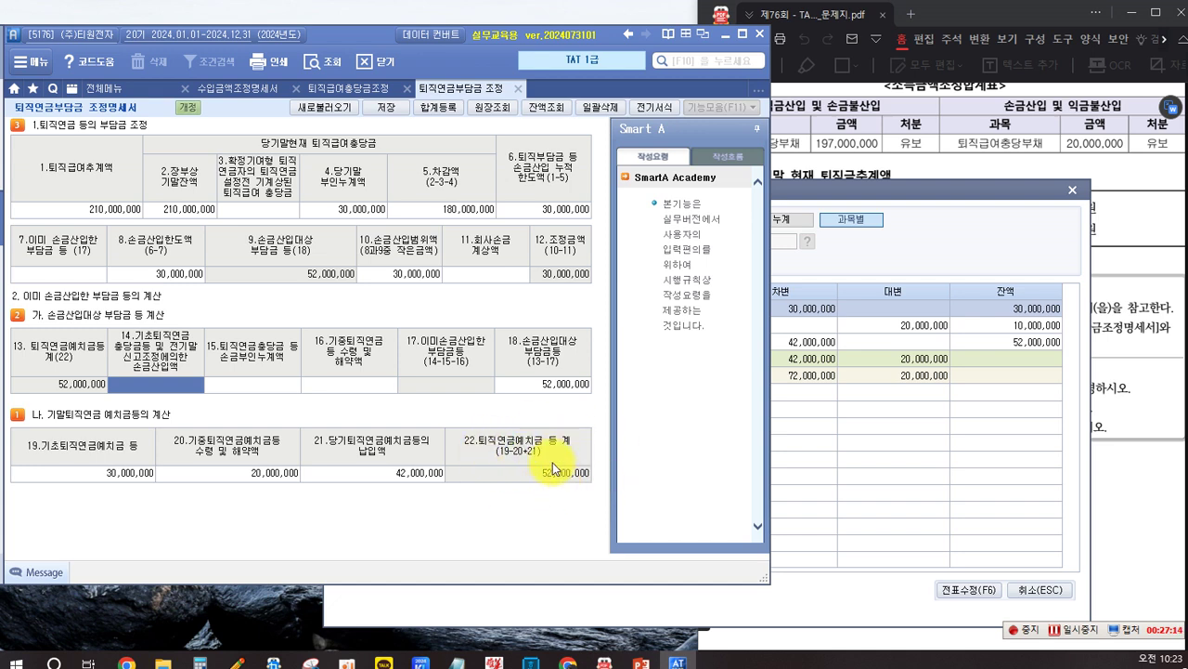
Reopen the 2024 account ledger for code 198 and place its window so its amounts can be compared with the form
click(483, 113)
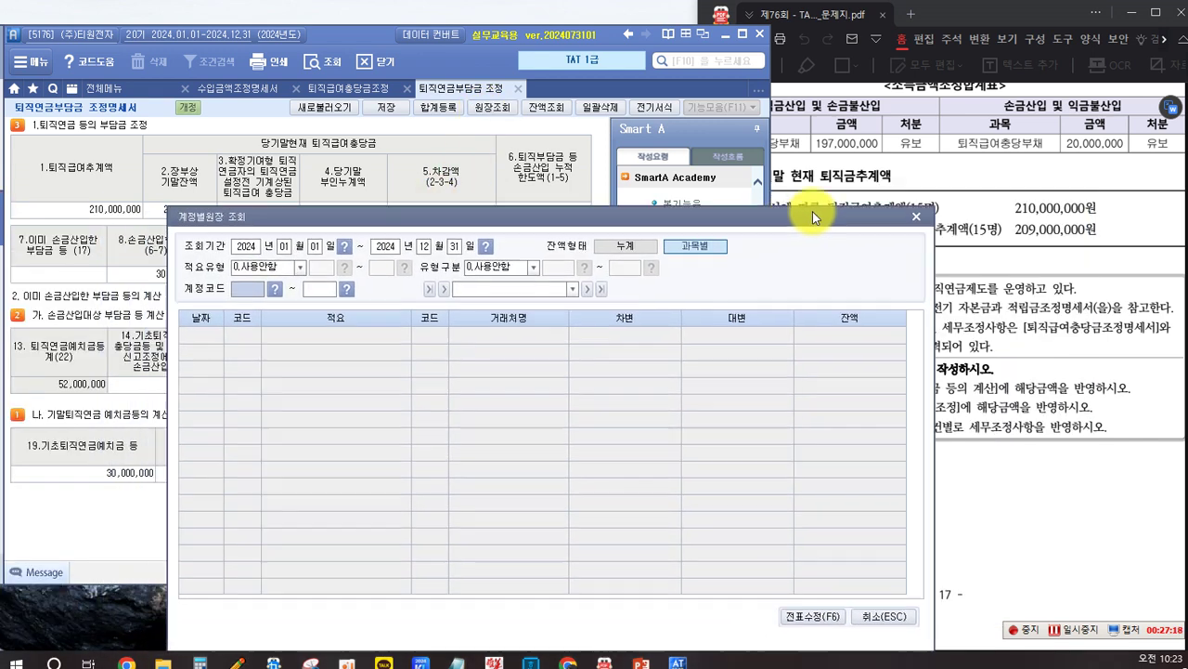
text(1981)
text(98)
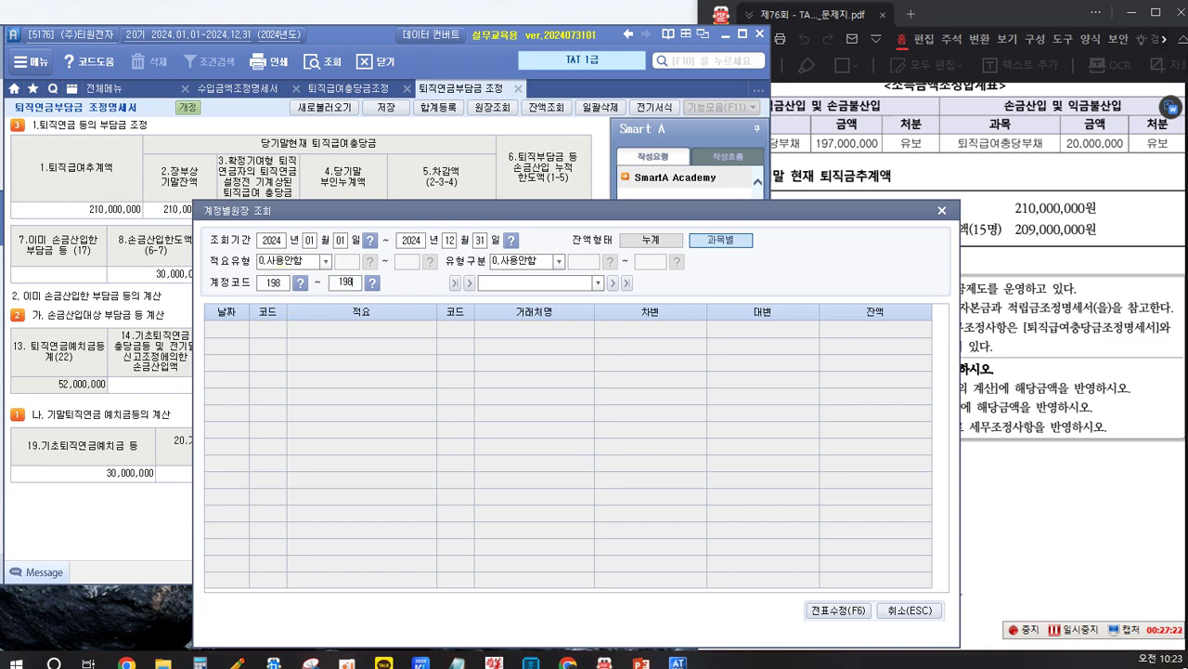
drag(609, 218, 821, 4)
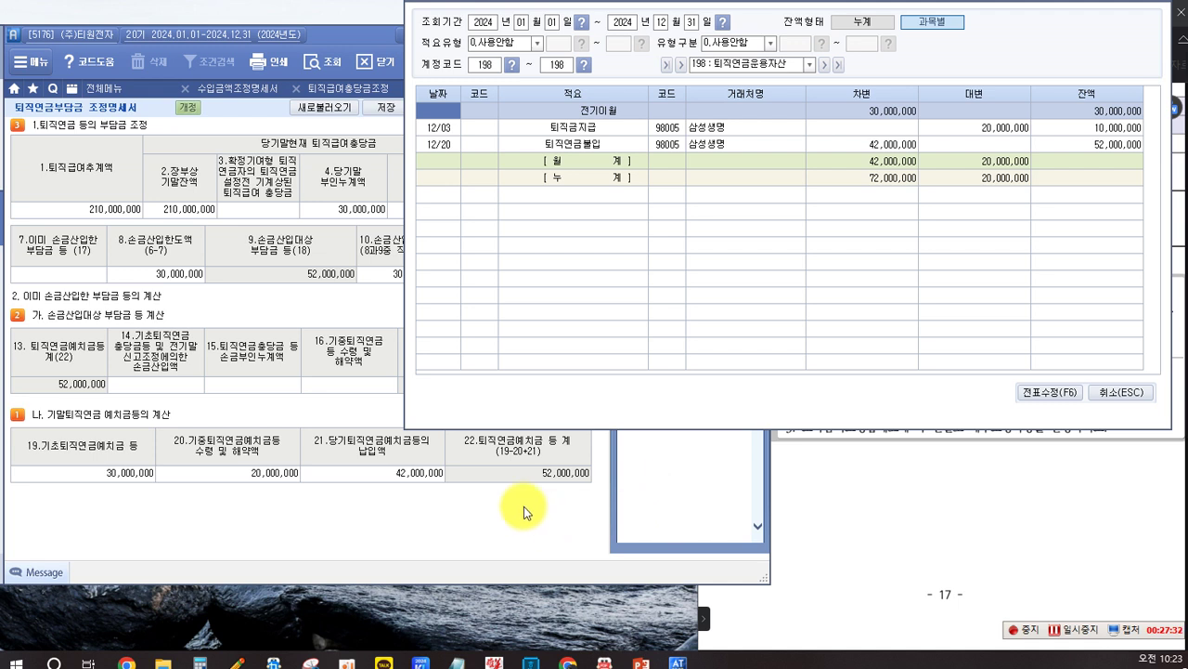
click(256, 516)
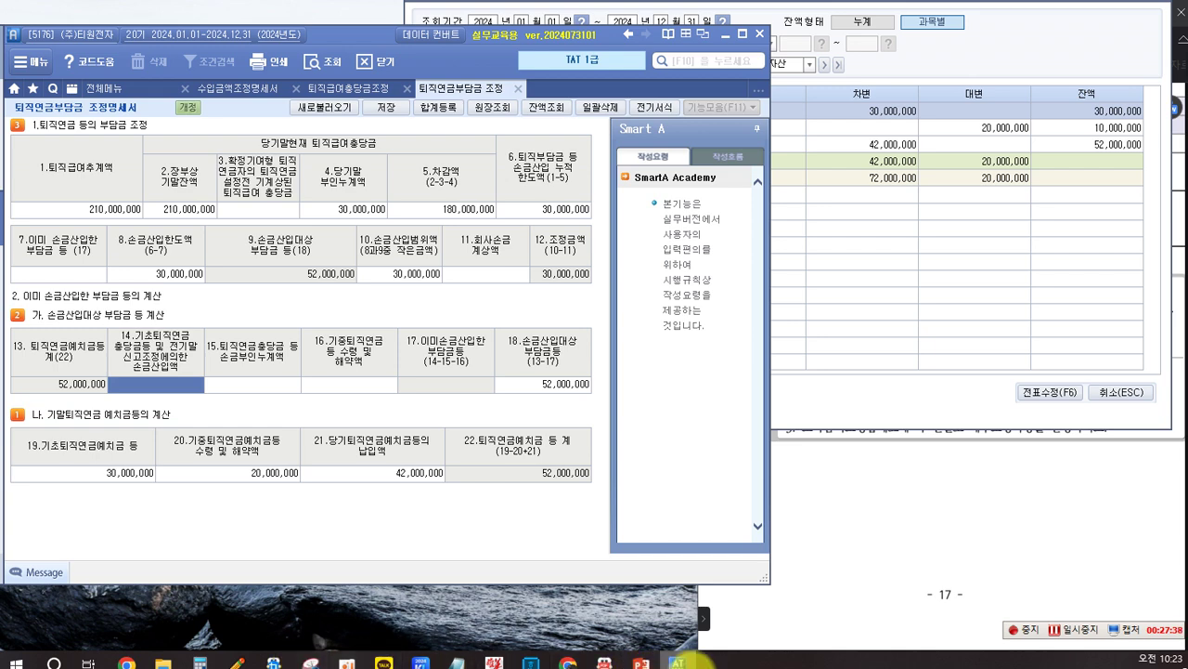
click(692, 659)
click(692, 659)
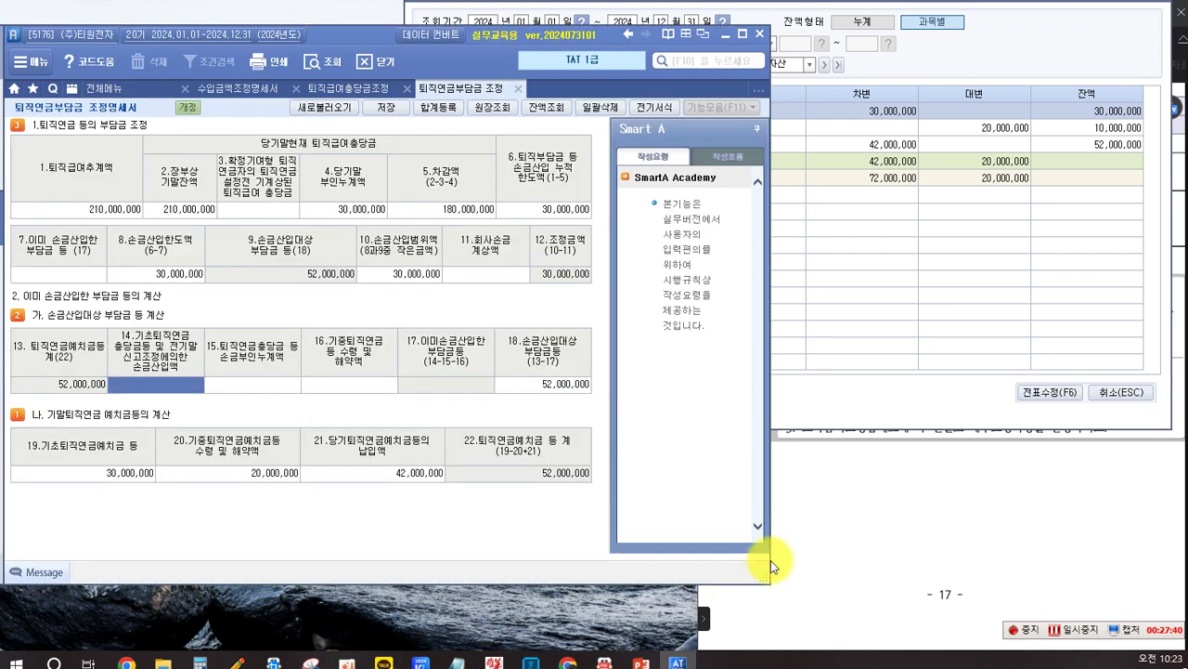
click(993, 130)
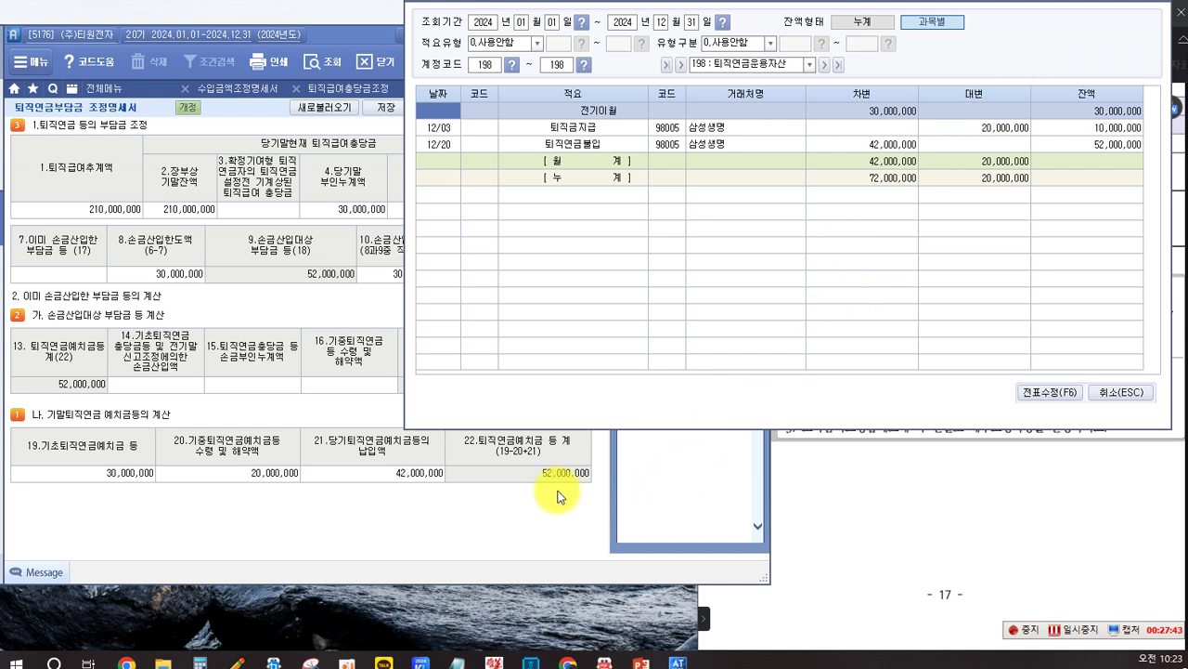
click(492, 504)
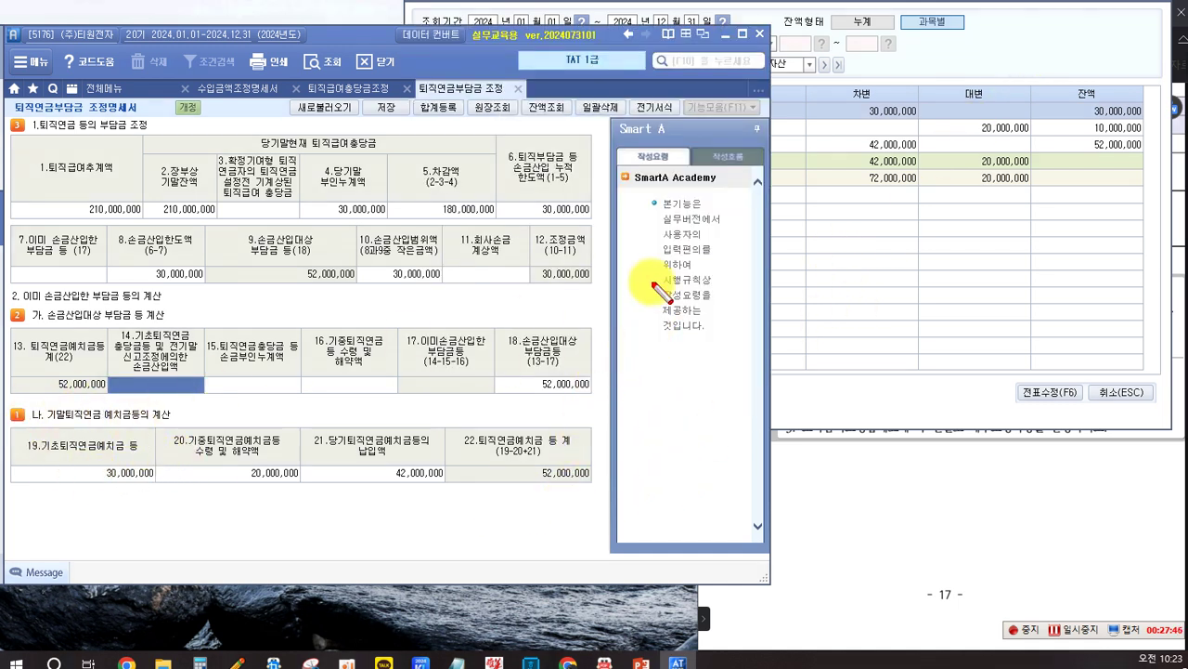
Box the ledger's 전기이월 balance, 퇴직금지급 credit, 퇴직연금불입 debit and balance, plus item 18.손금산입대상 부담금등 in the form
drag(1081, 103, 1144, 118)
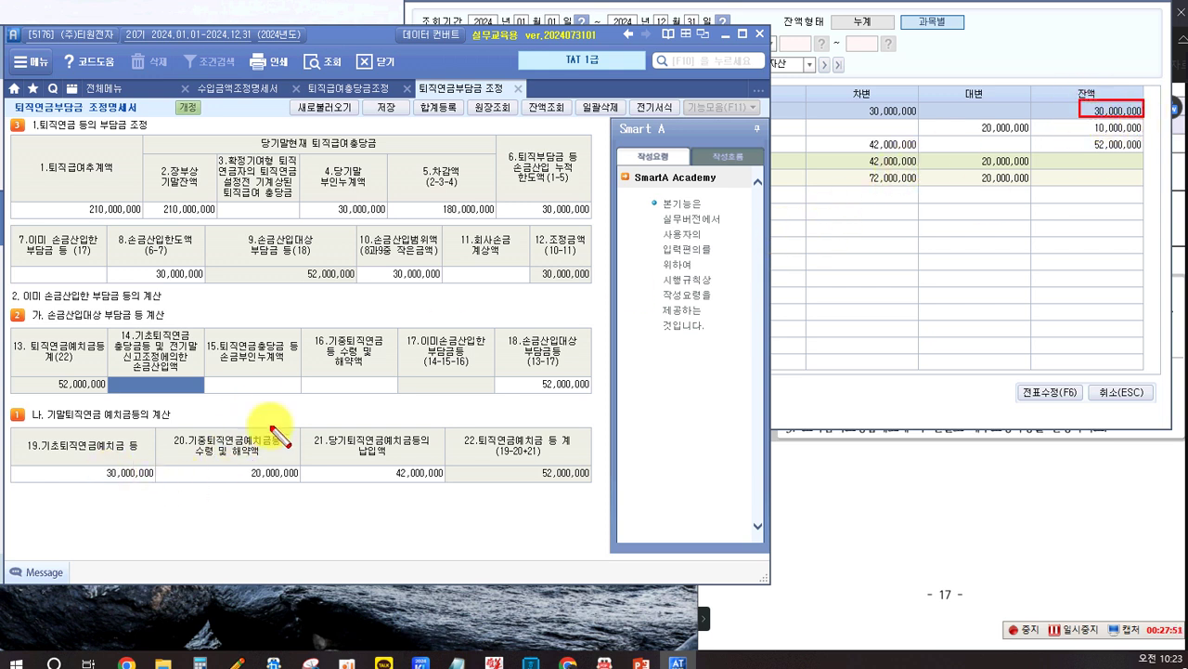
drag(948, 116, 1036, 138)
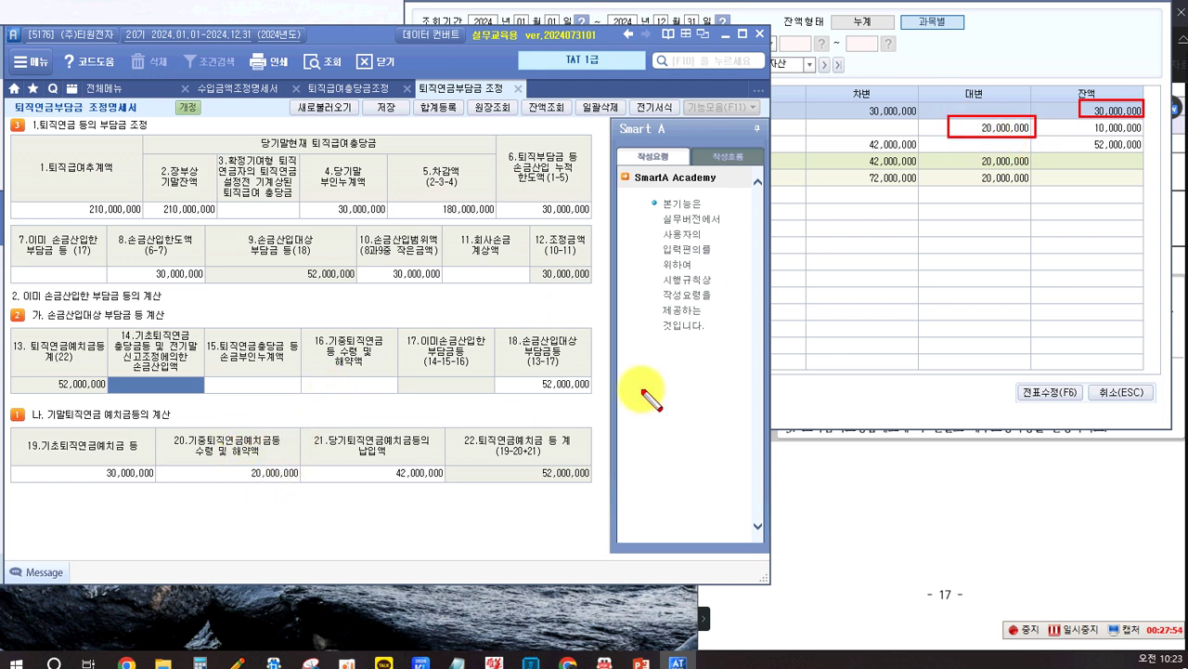
mouse_move(863, 136)
mouse_down()
mouse_move(894, 156)
mouse_move(919, 153)
mouse_up()
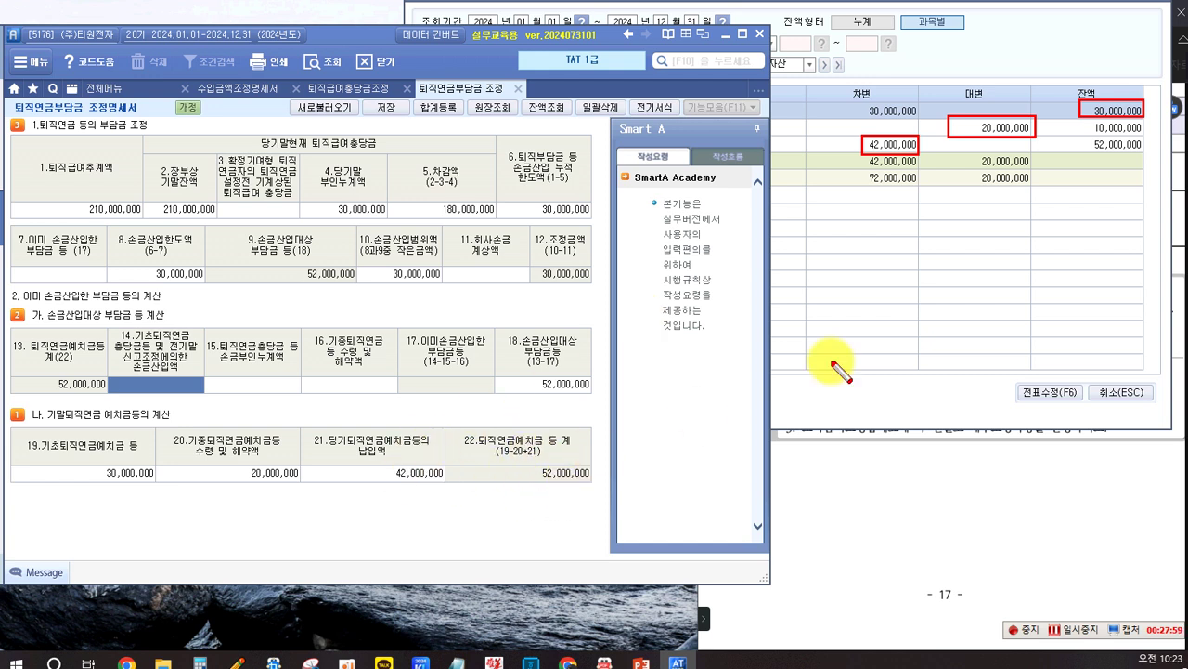
drag(1076, 135, 1145, 159)
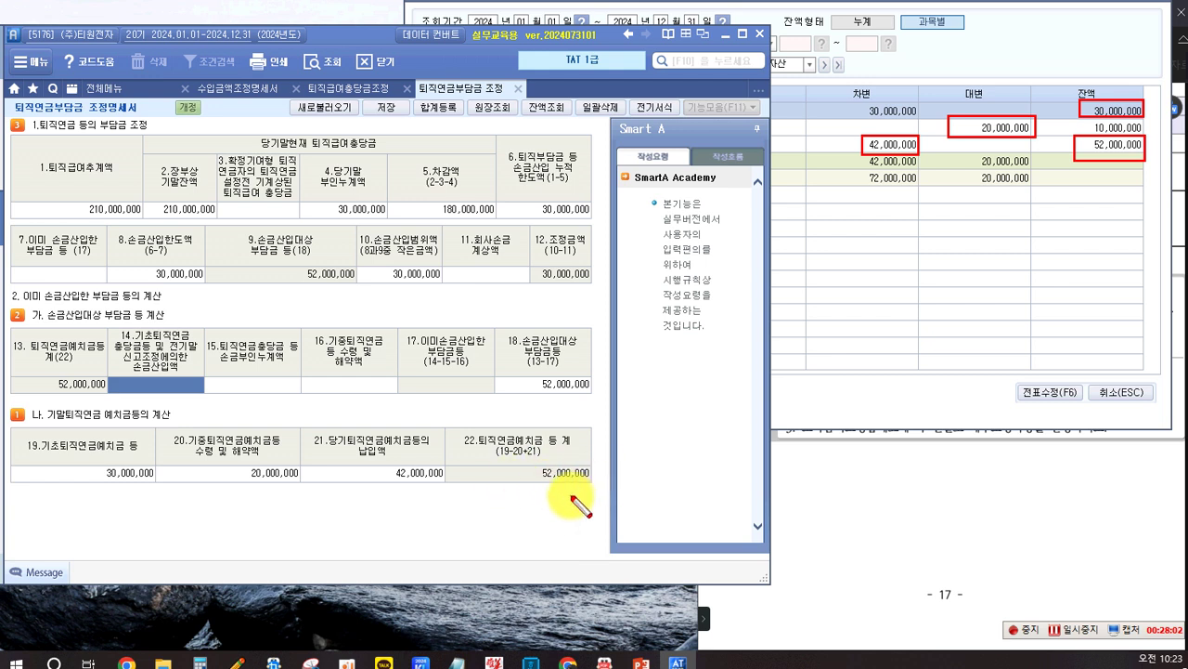
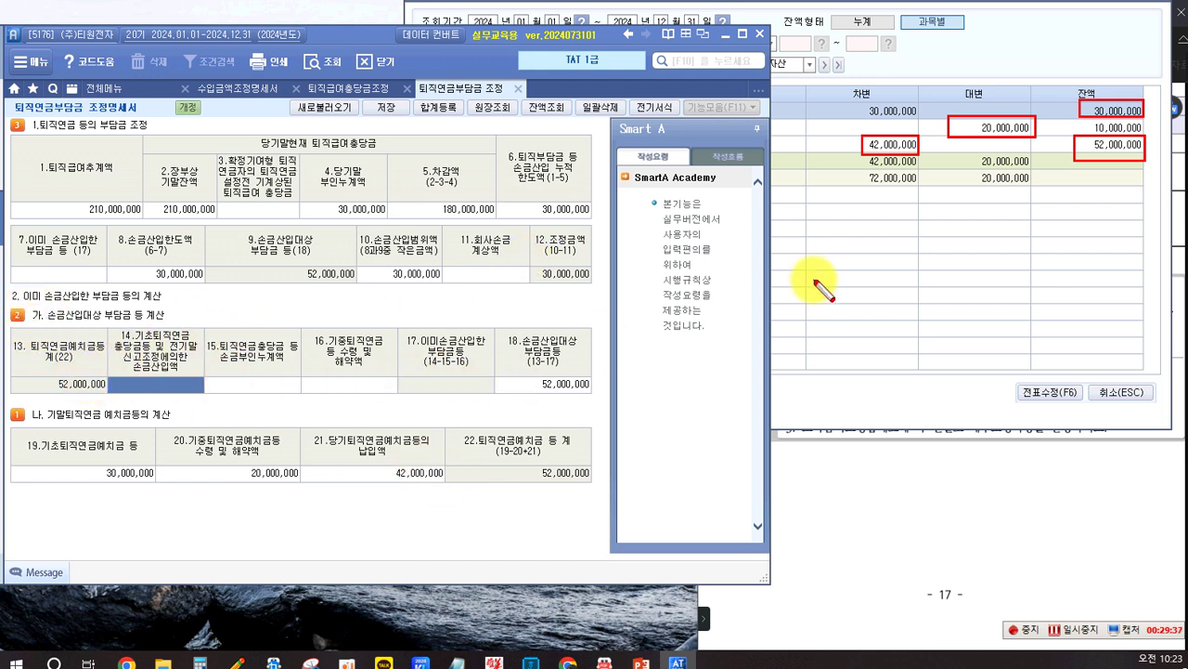
drag(853, 125, 926, 164)
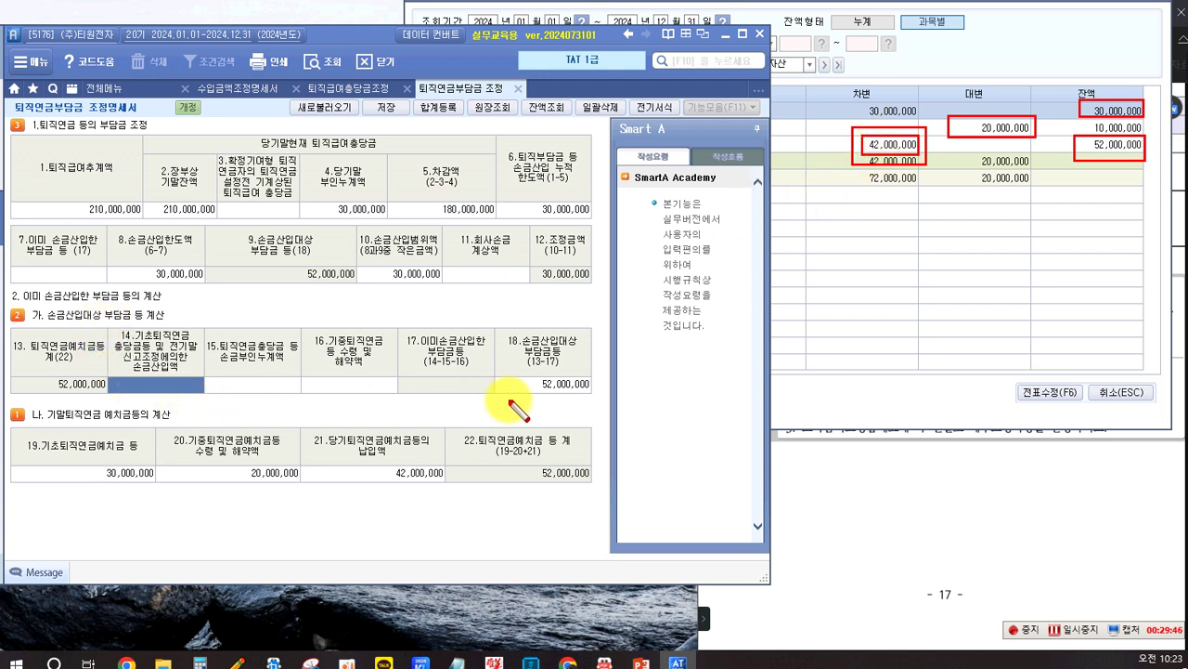
drag(506, 330, 583, 392)
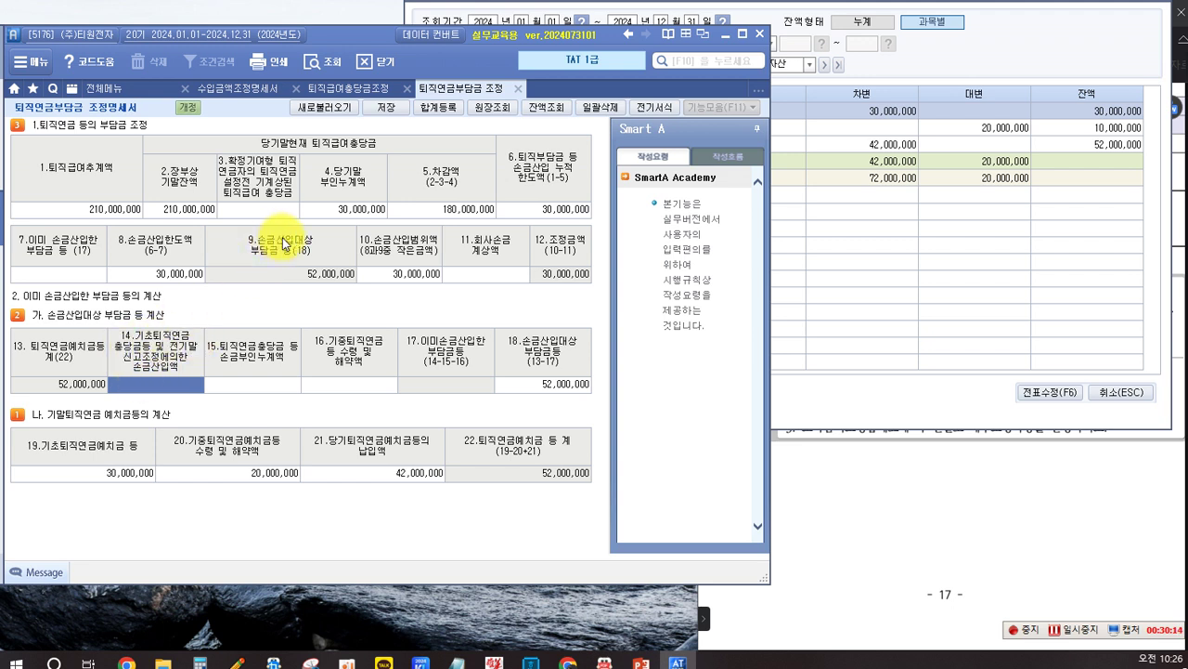
In 가. 손금산입대상 부담금 등 계산, enter 30,000,000 in item 14 and 20,000,000 in item 16.기중퇴직연금등 수령 및 해약액
text(50000000)
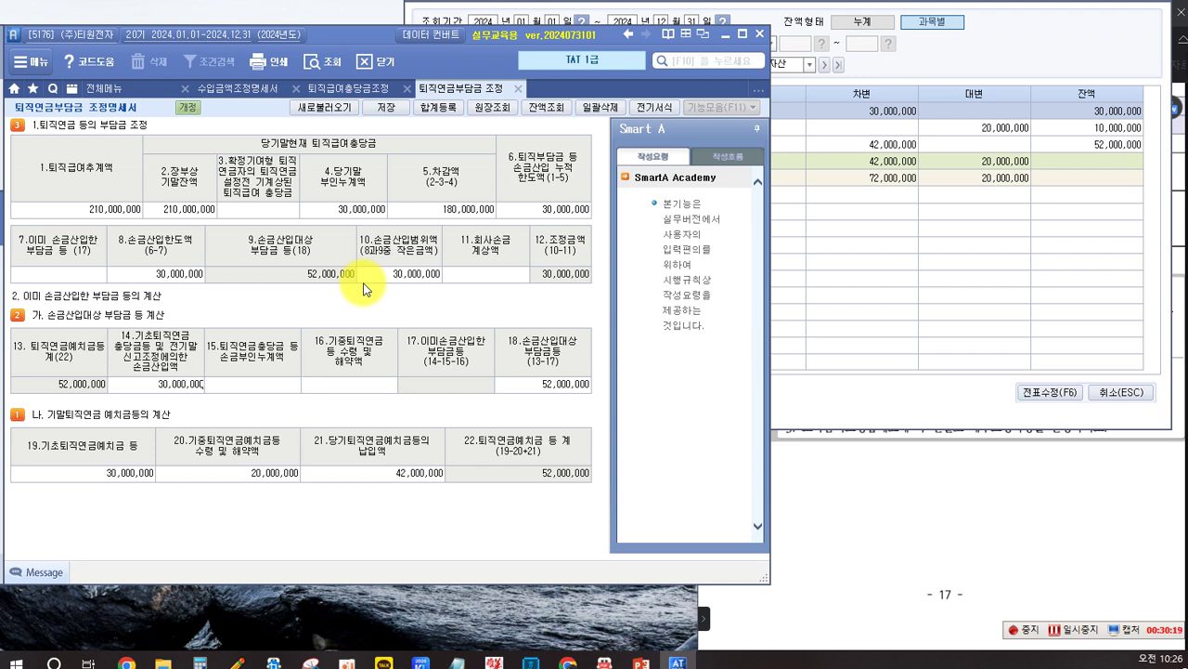
key(Return)
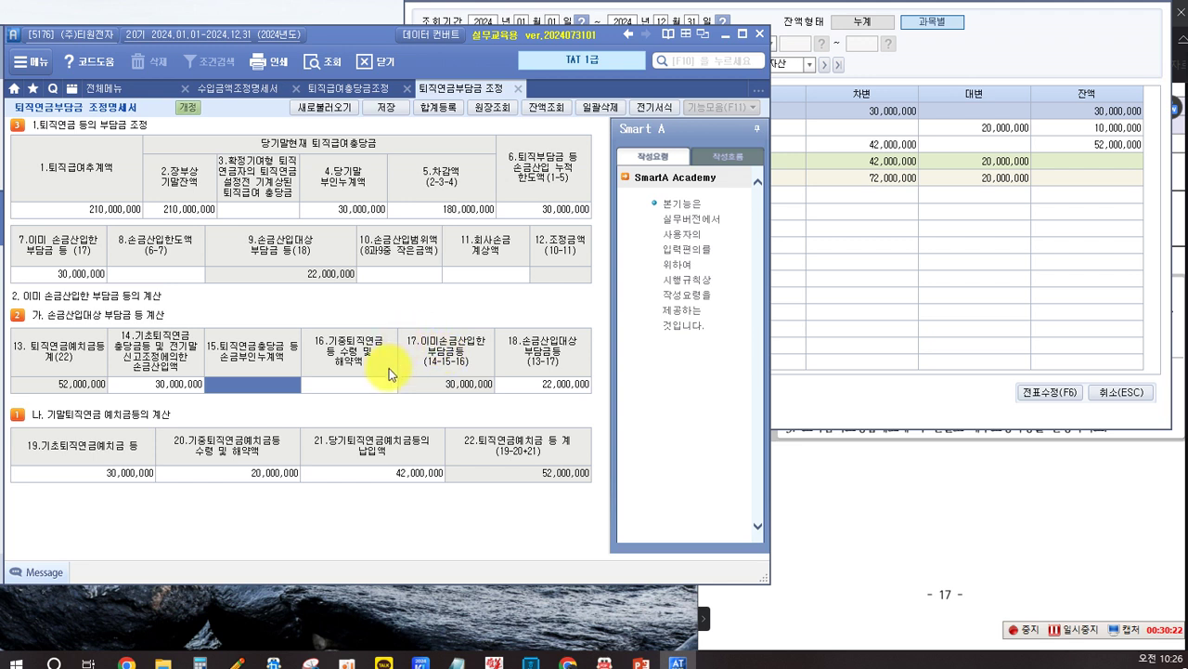
click(336, 385)
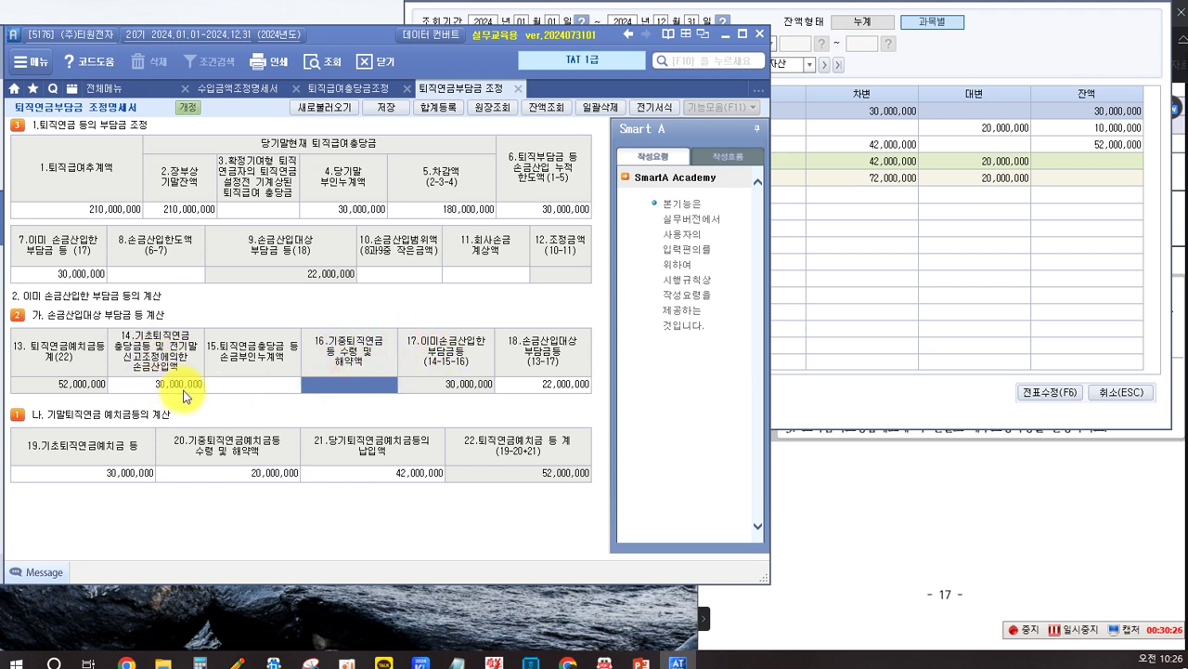
text(20000000)
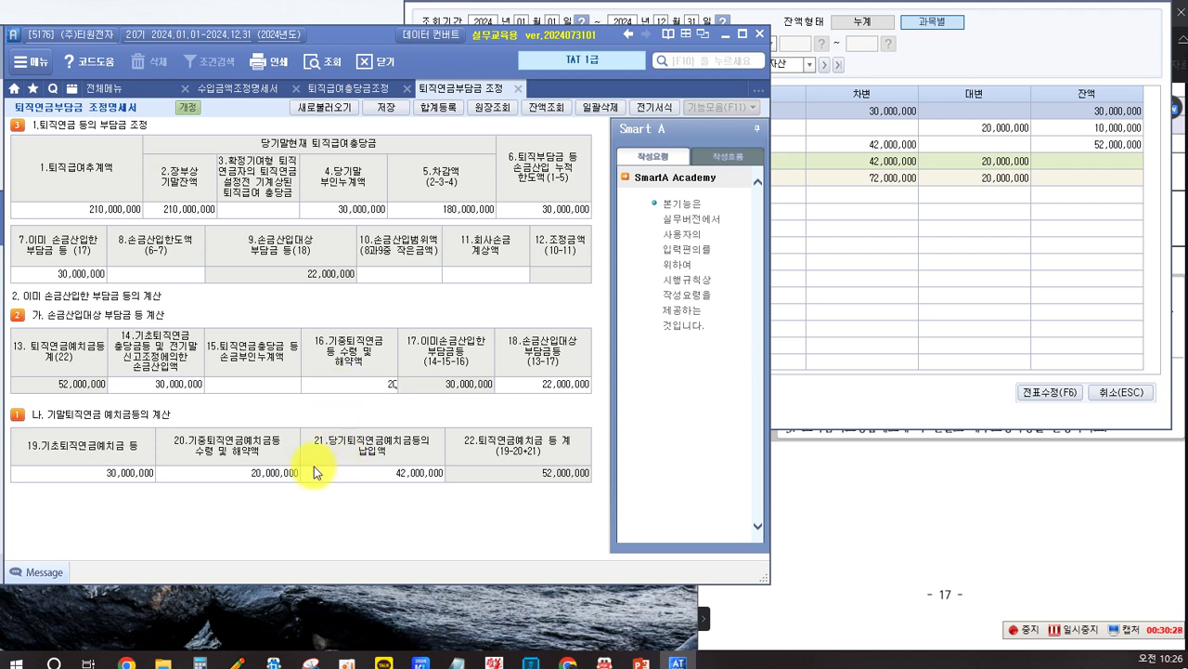
key(Return)
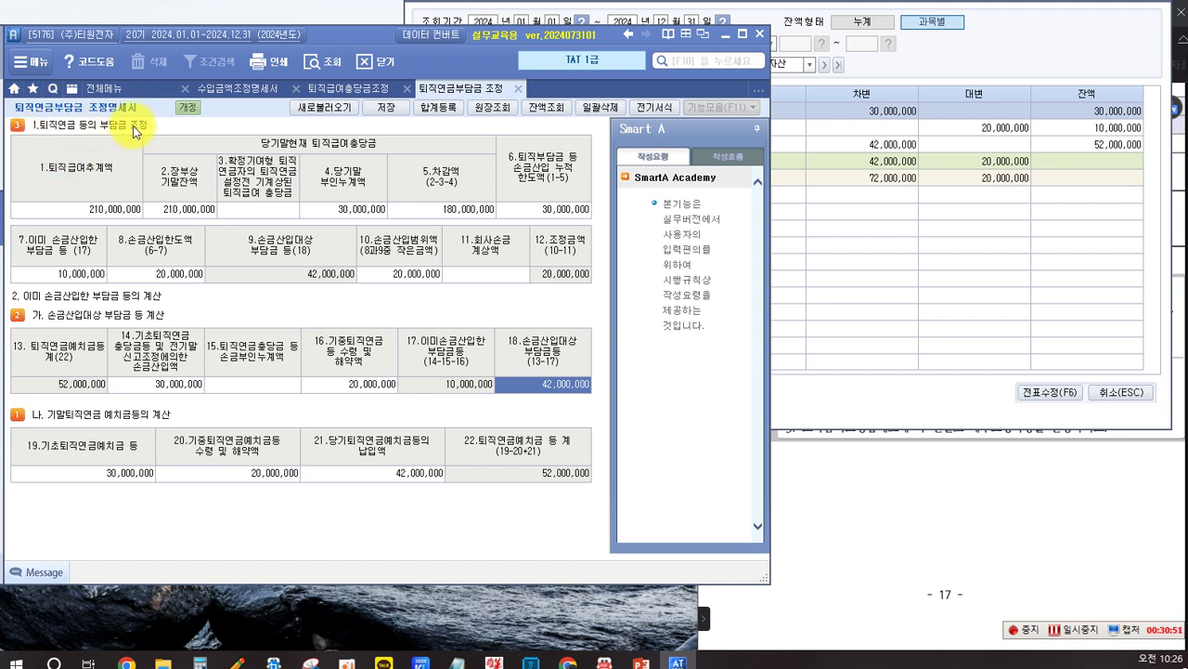
Compare items 1.퇴직급여추계액 and 2.장부상 기말잔액 with the item 20 amount in 퇴직급여충당금조정명세서
click(173, 208)
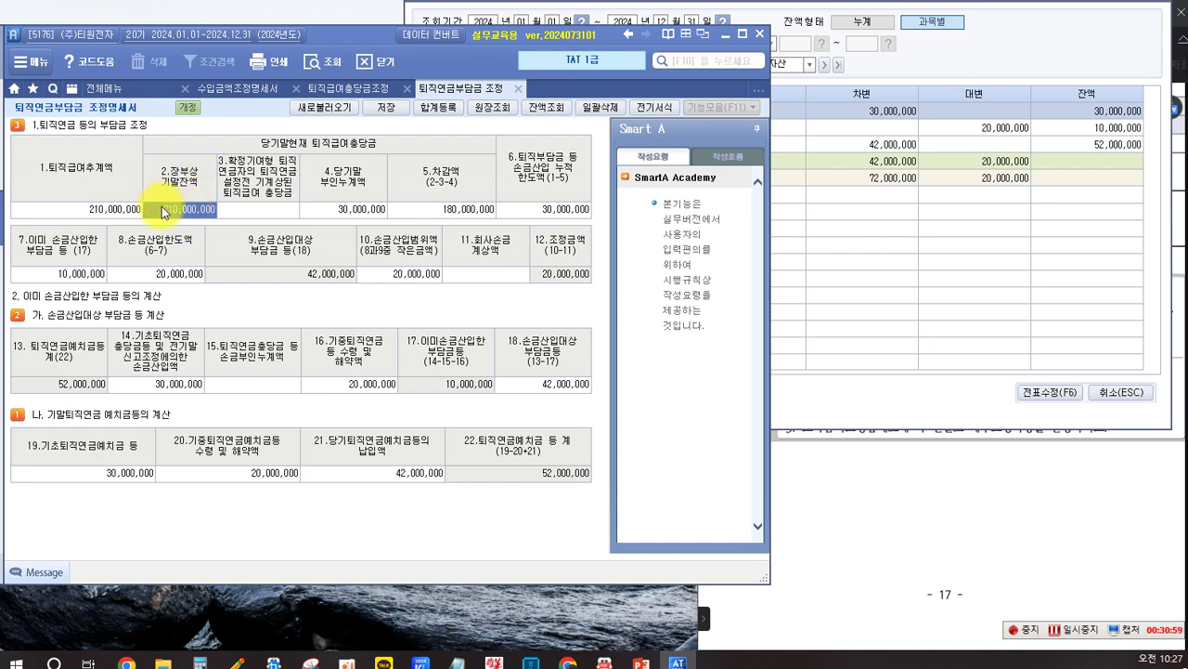
click(351, 88)
click(522, 418)
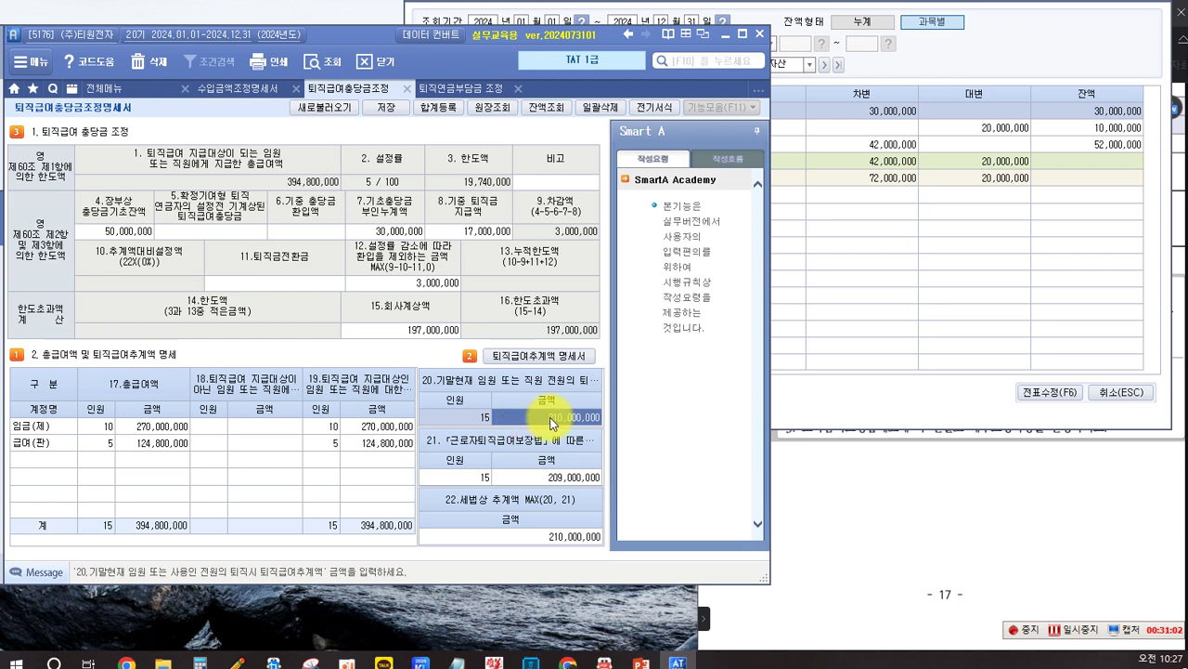
click(440, 90)
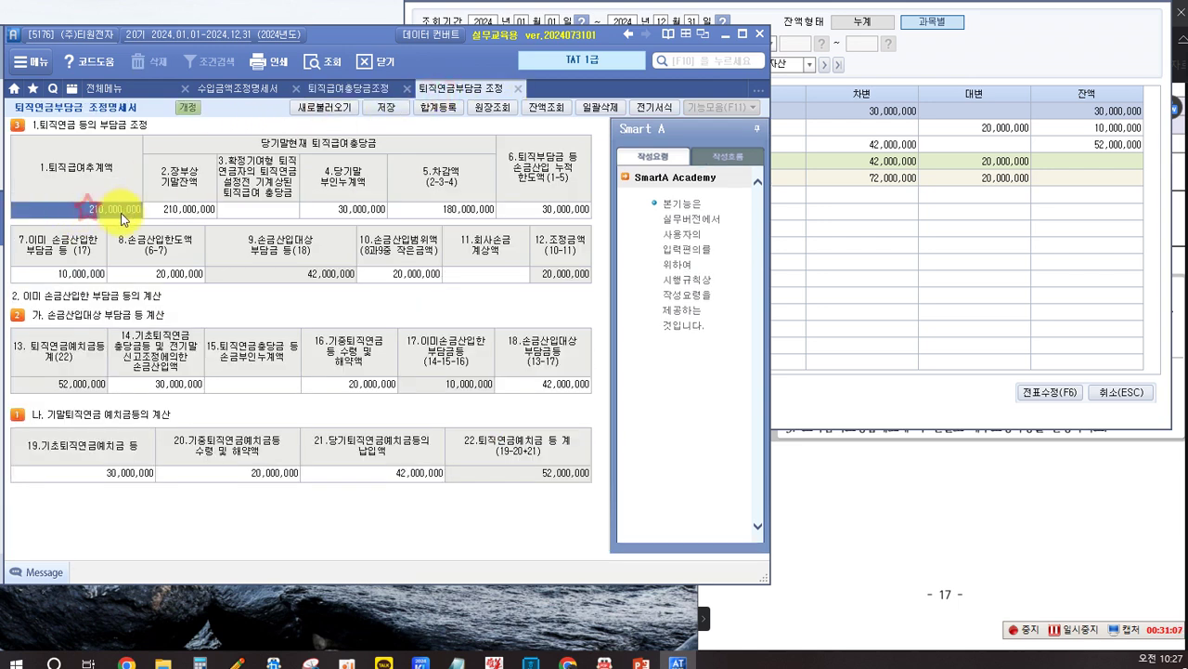
click(169, 215)
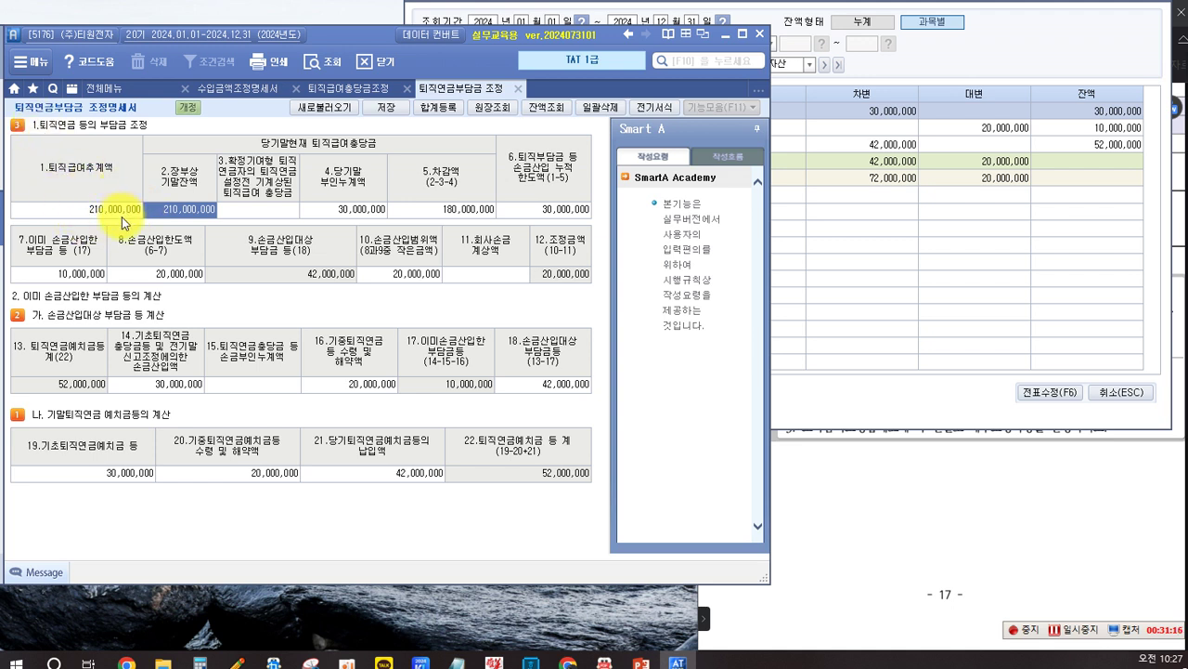
click(186, 220)
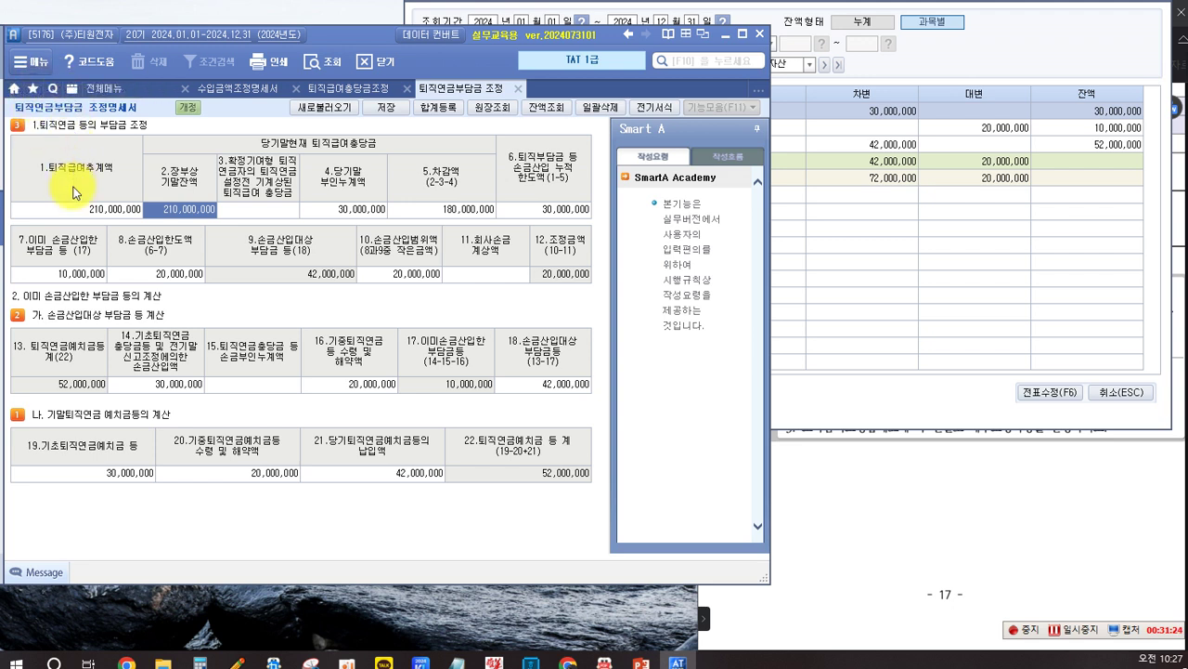
Review items 1 and 2, and box the 당기말현재 퇴직급여충당금 heading and 4.당기말 부인누계액 in the form
click(37, 209)
click(183, 210)
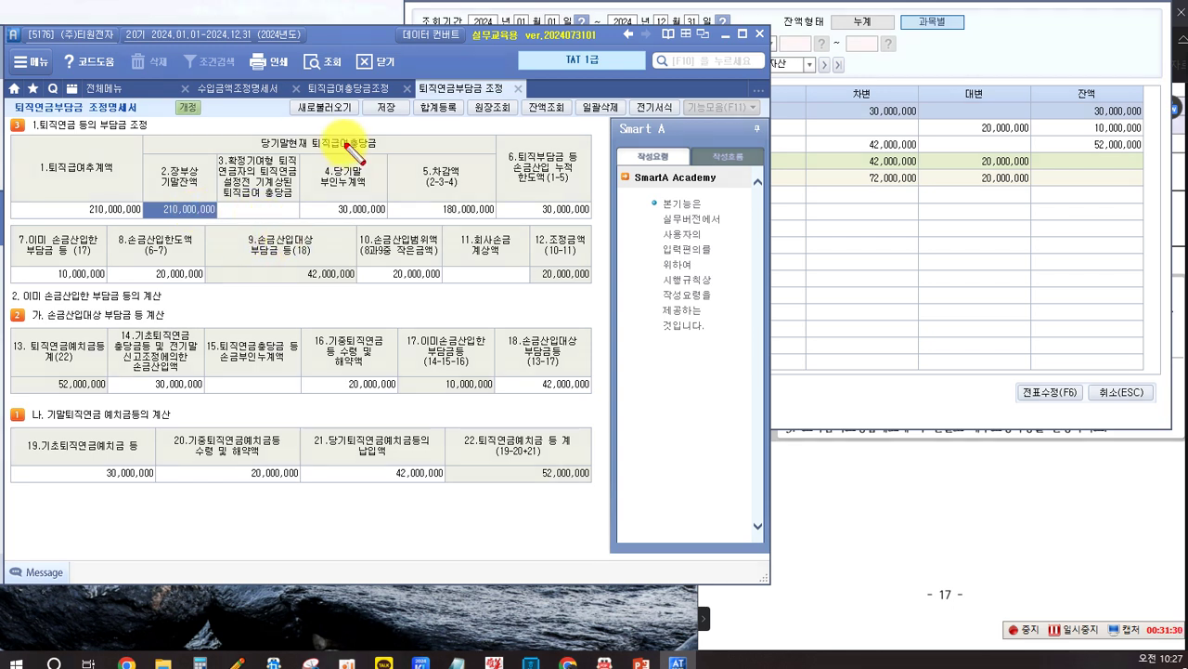
drag(250, 131, 388, 155)
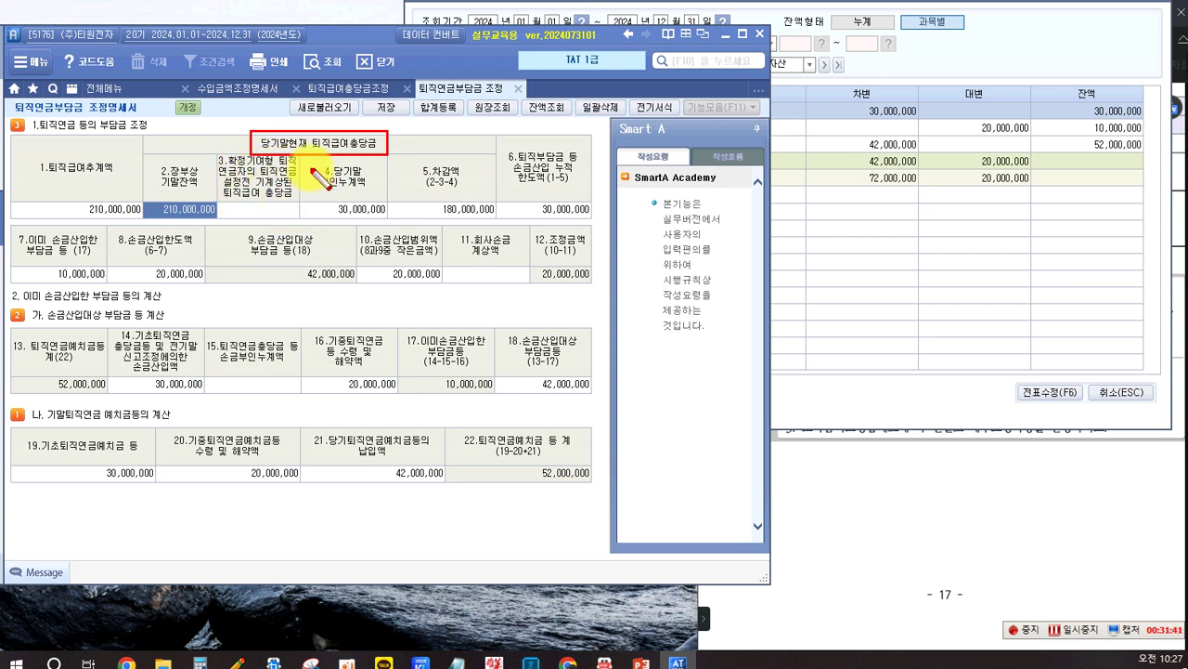
drag(312, 163, 371, 193)
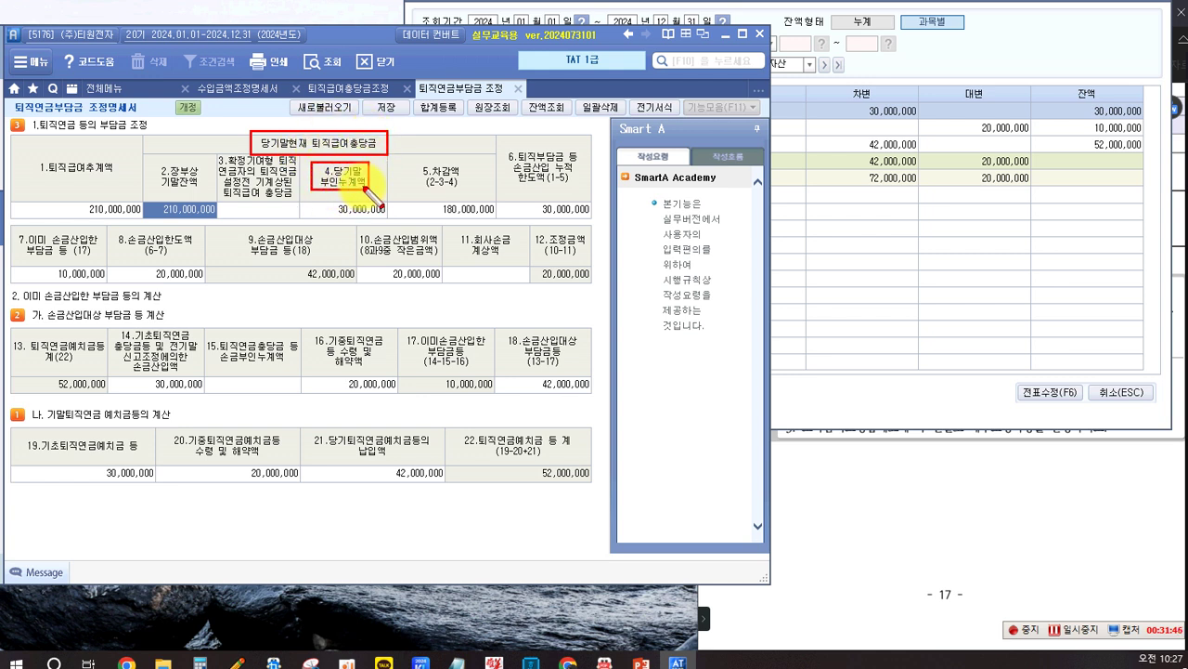
click(325, 209)
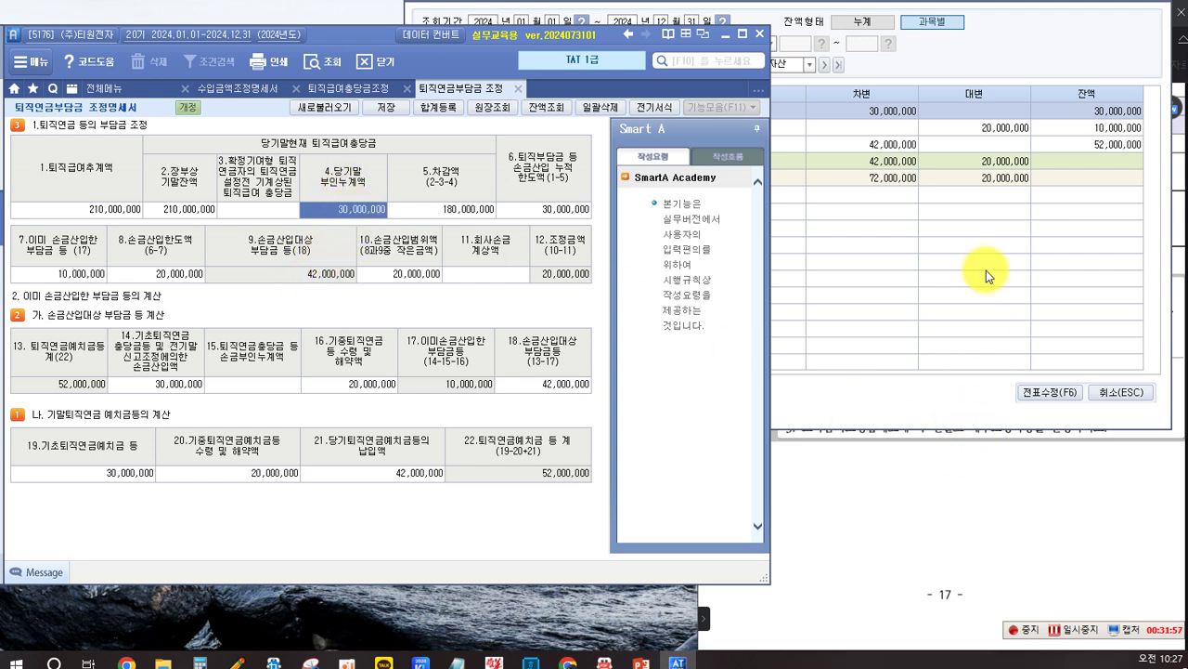
Close the account ledger and check the prior-year 퇴직급여충당부채 balance and 소득금액조정합계표 in the problem PDF against item 4
click(1105, 392)
scroll(988, 362, up, 3)
scroll(988, 362, up, 1)
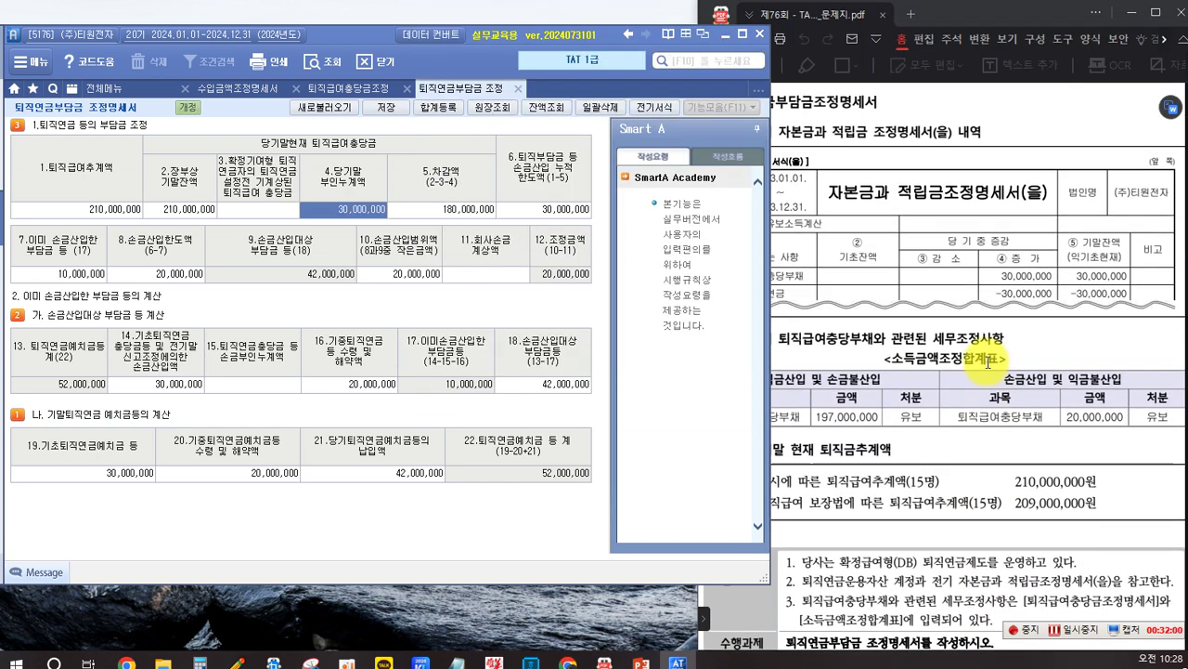
click(983, 275)
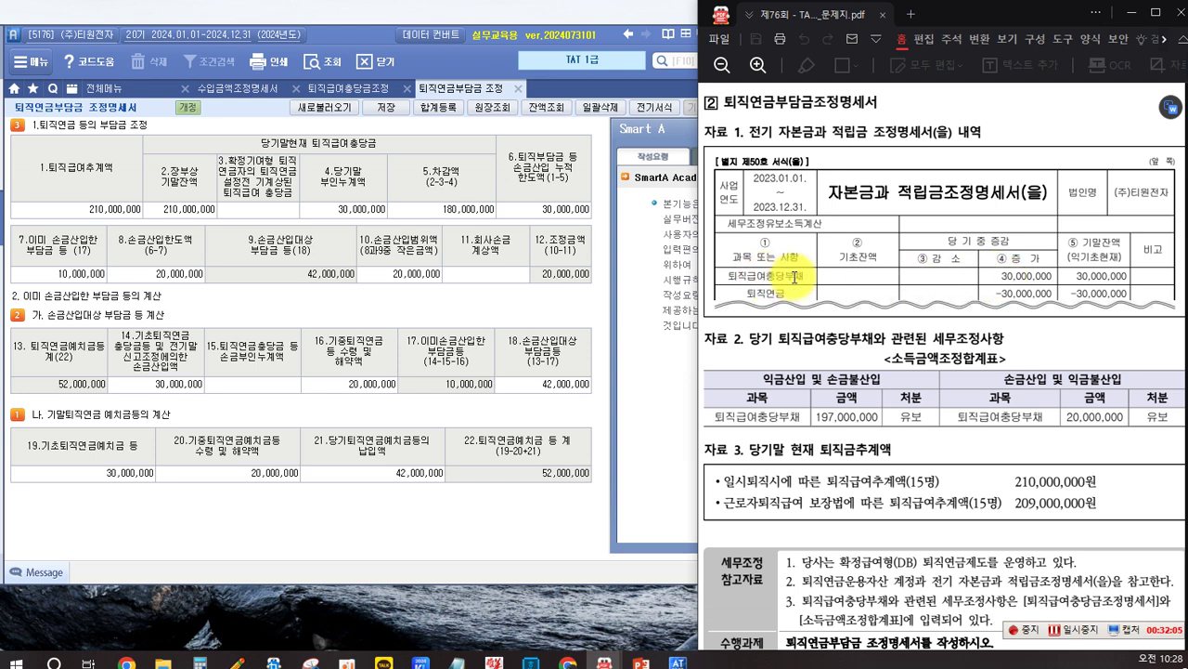
drag(988, 276, 1035, 277)
click(953, 359)
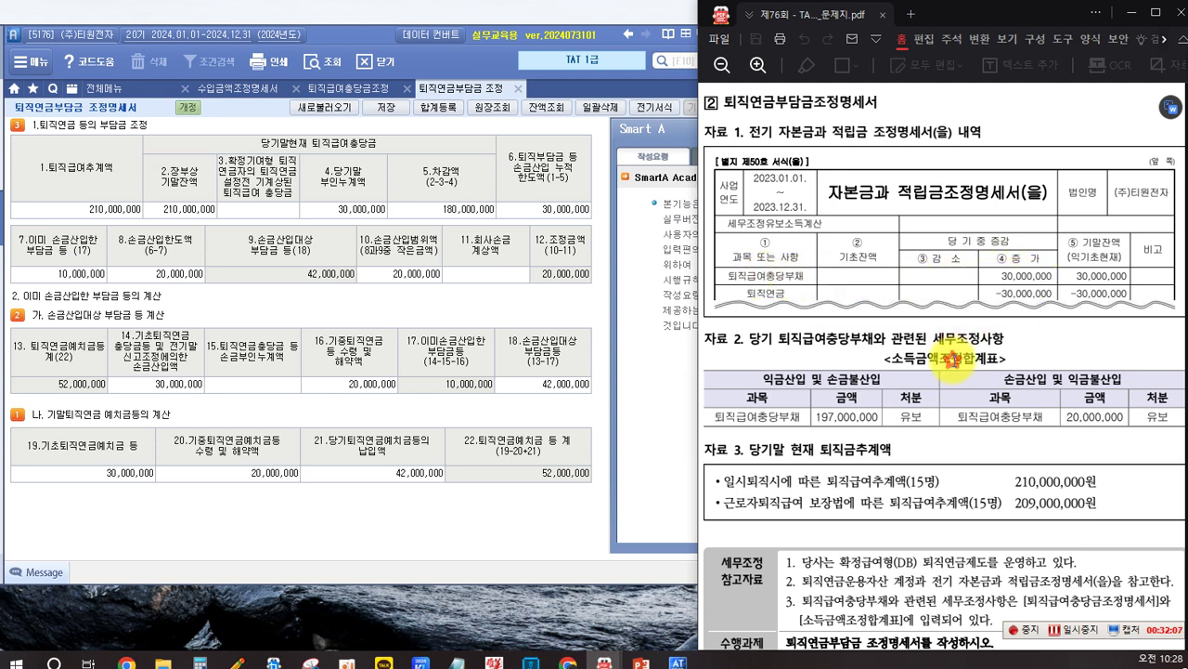
click(355, 211)
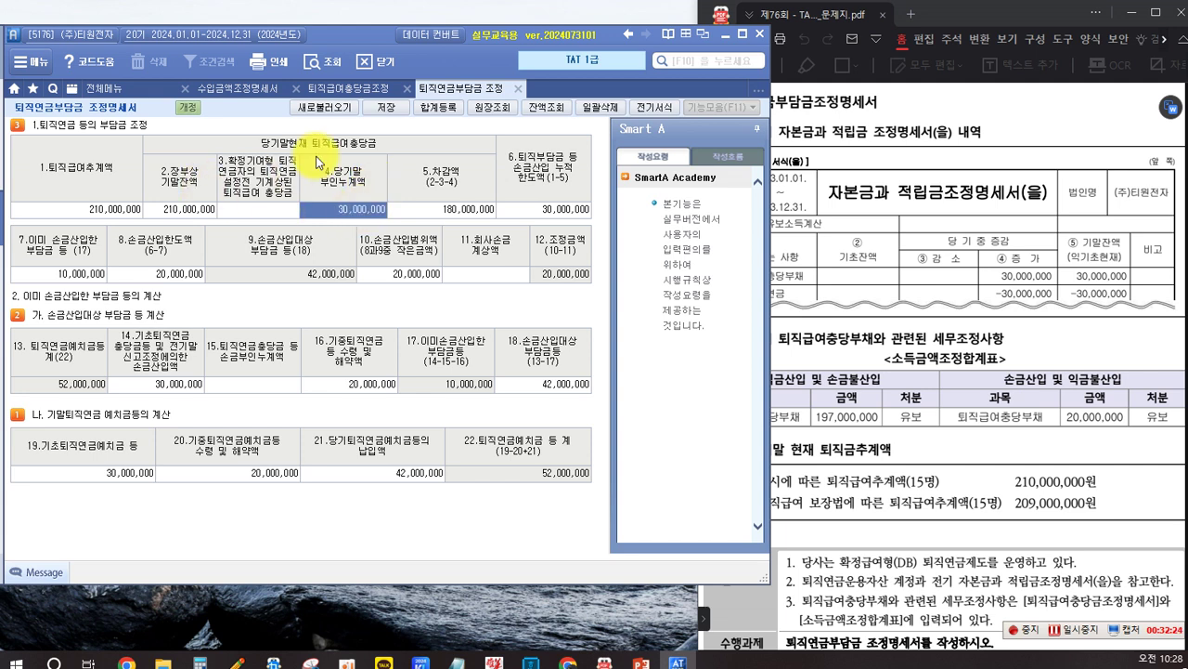
Compare item 4.당기말 부인누계액 with the amounts in 퇴직급여충당금조정명세서, including 15.회사계상액, and with 자료 1 in the problem PDF
click(351, 87)
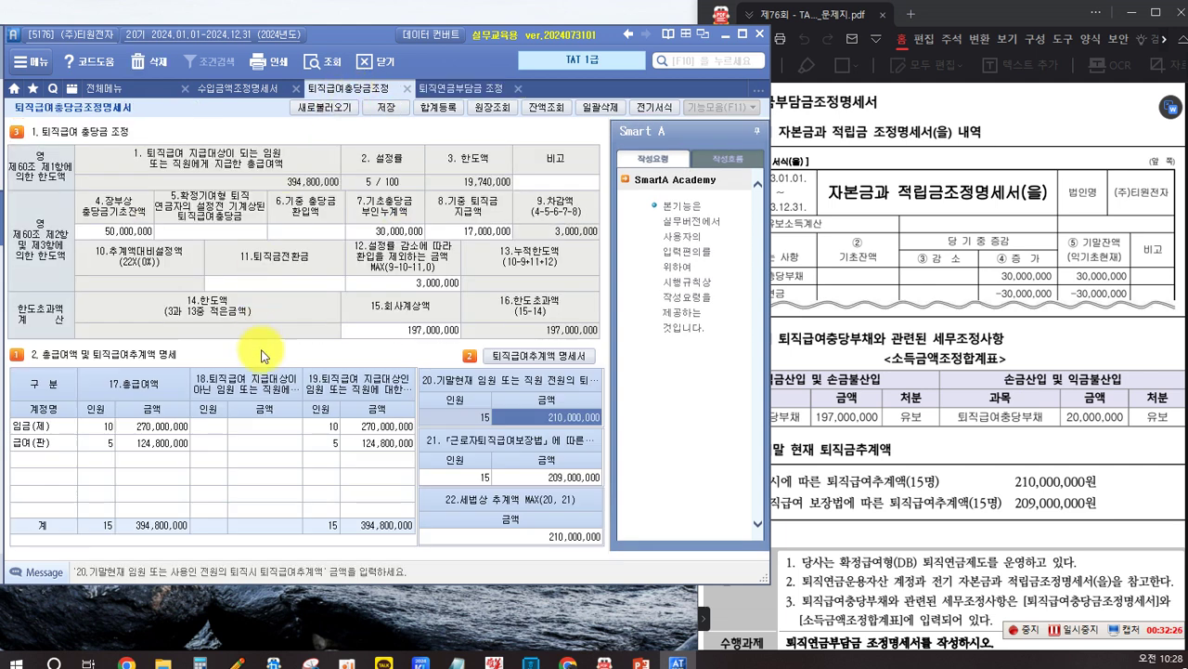
click(404, 330)
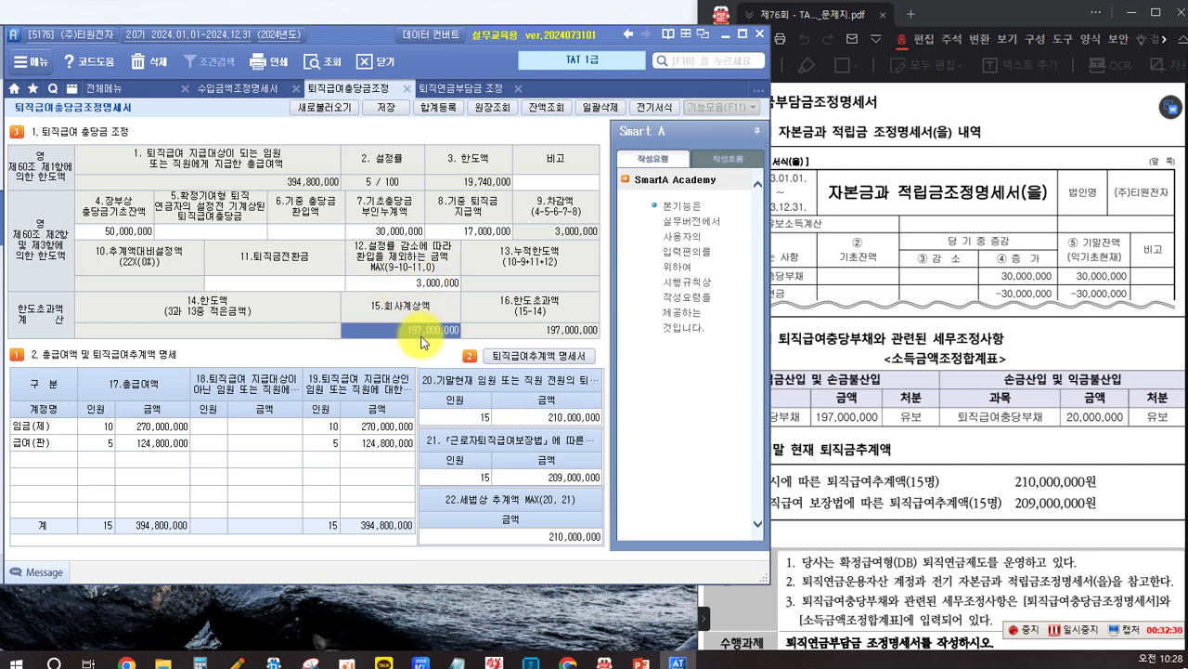
click(433, 87)
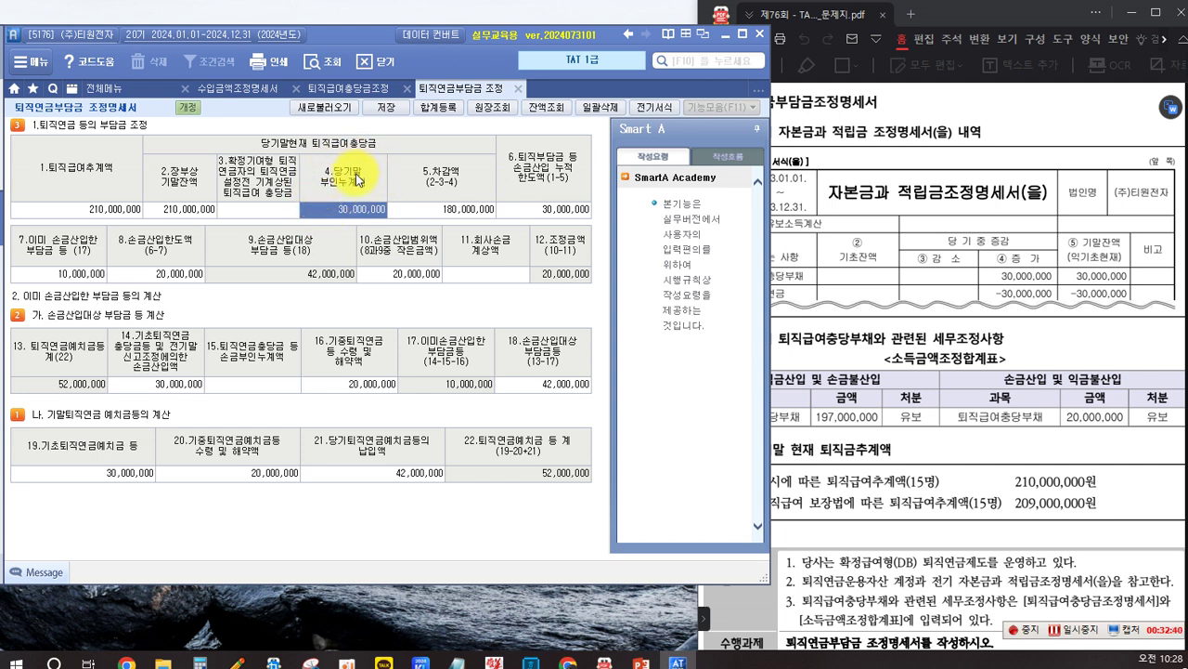
click(346, 90)
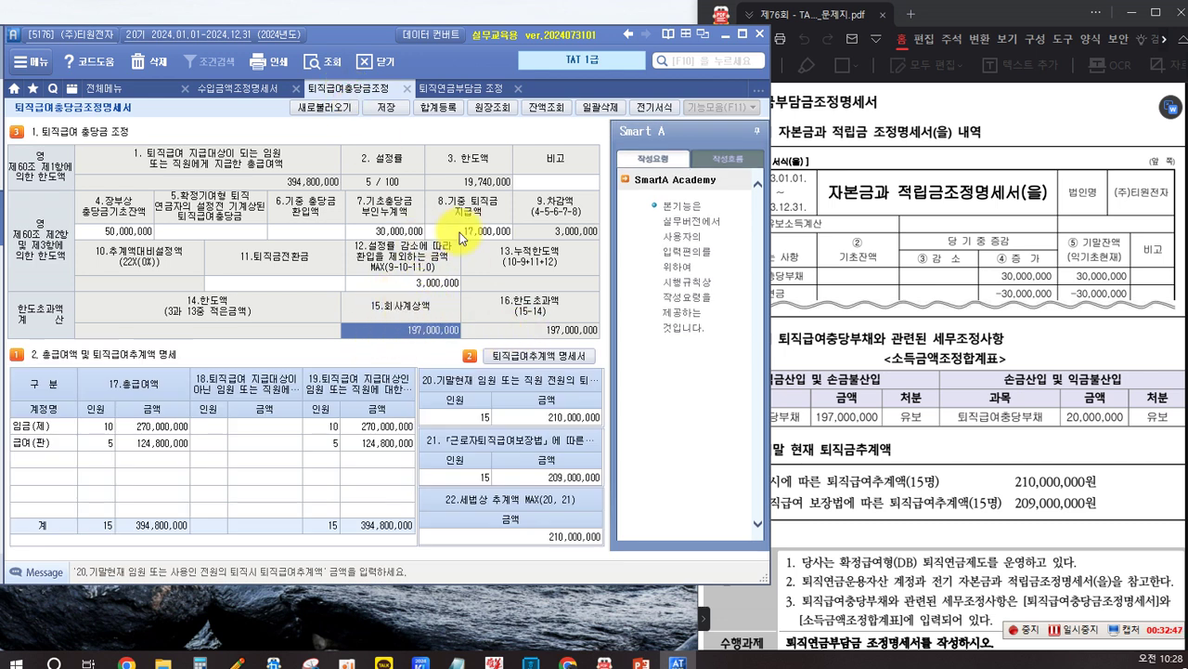
click(447, 86)
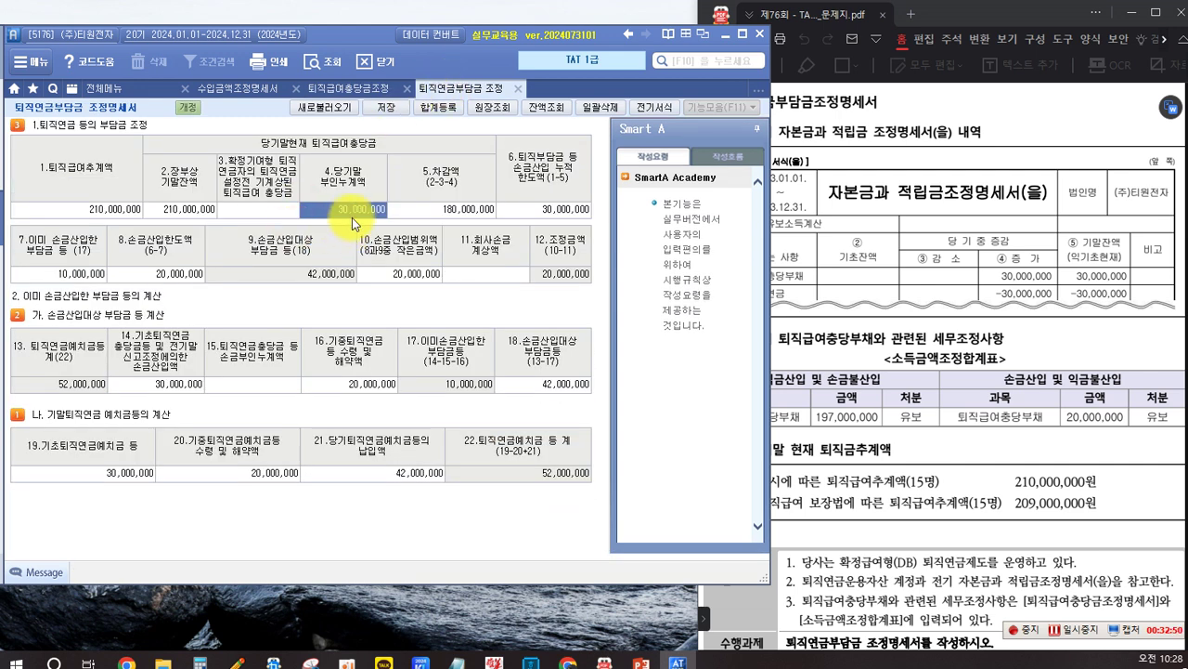
click(1009, 275)
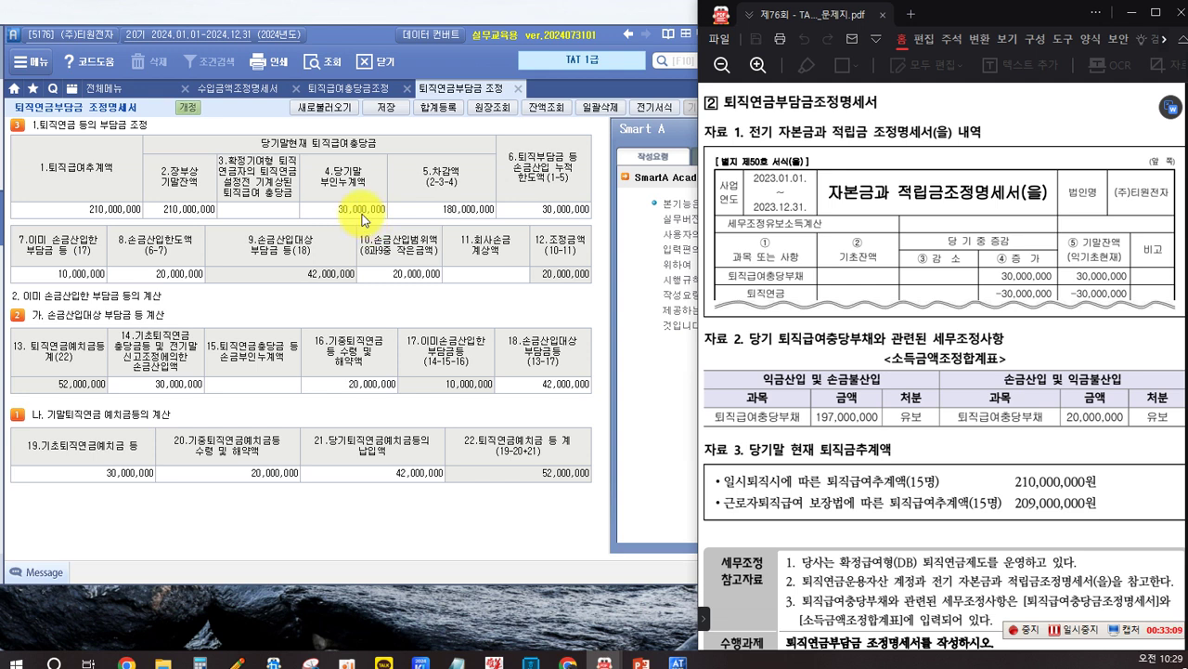
click(362, 212)
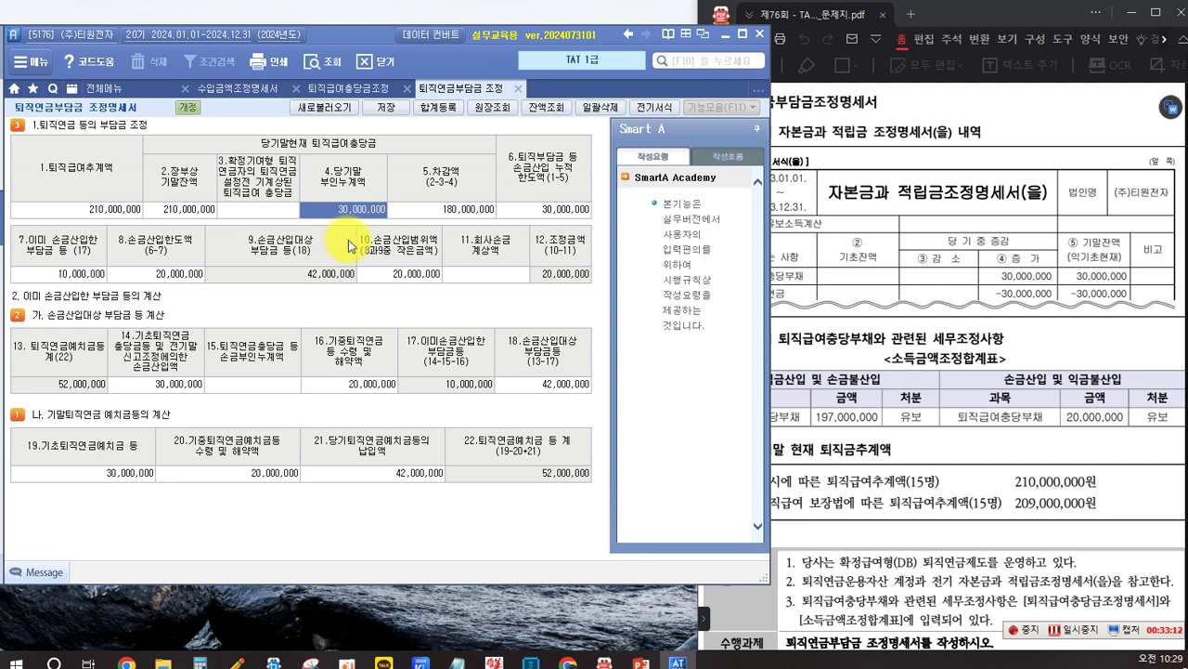
Annotate the form with the calculation "197,000,000 + 30,000,000 - 20,000,000 = 207,000,000" below item 9
click(262, 314)
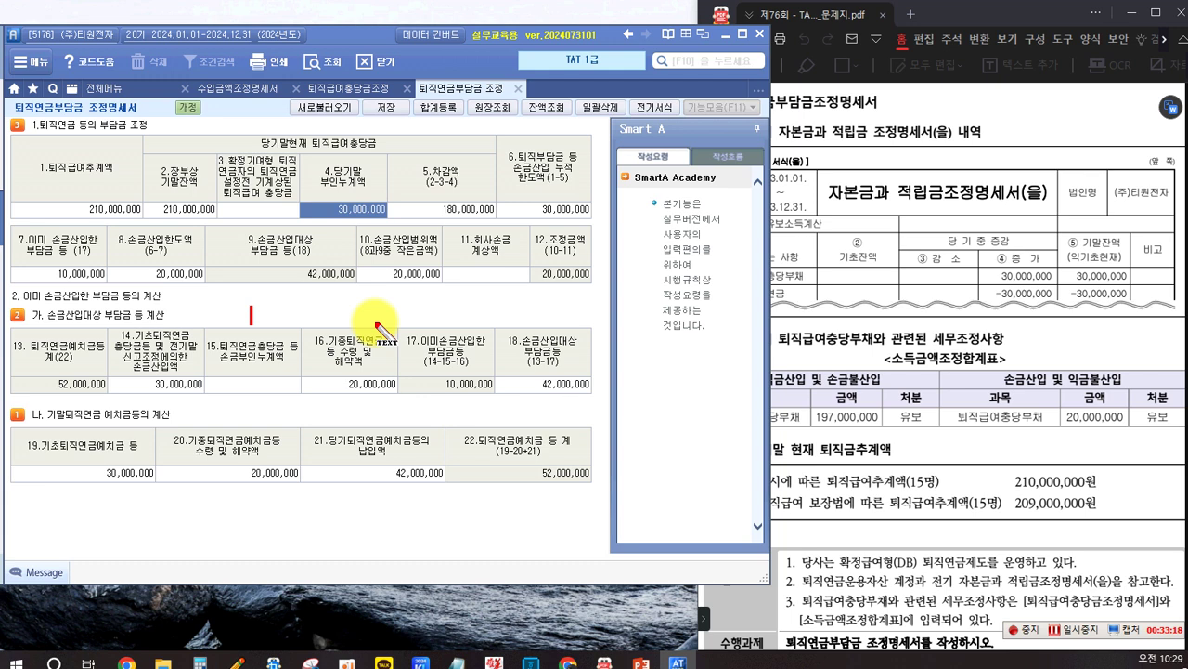
text(197)
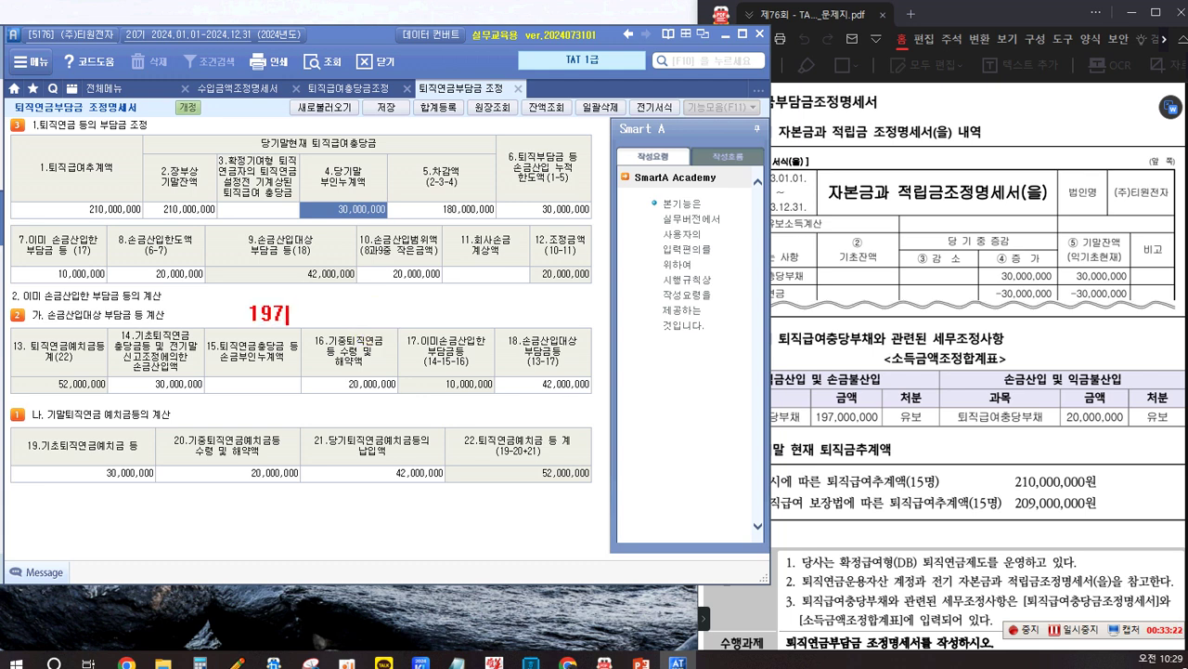
text(,000,000 +)
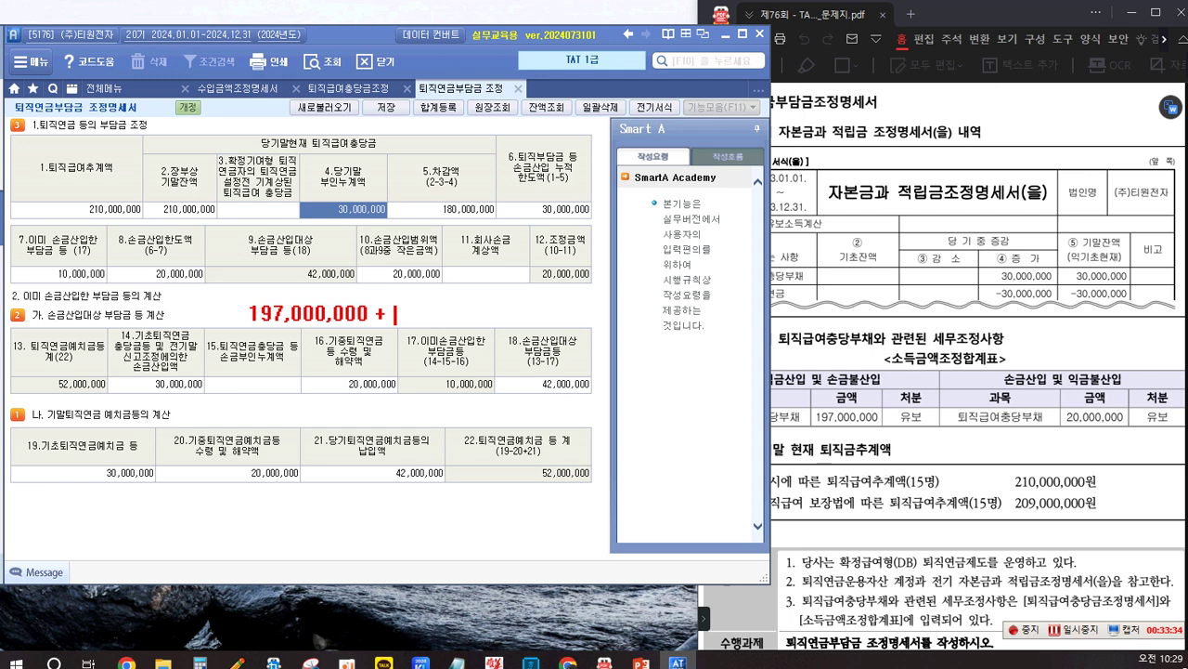
text(30,000,000 -)
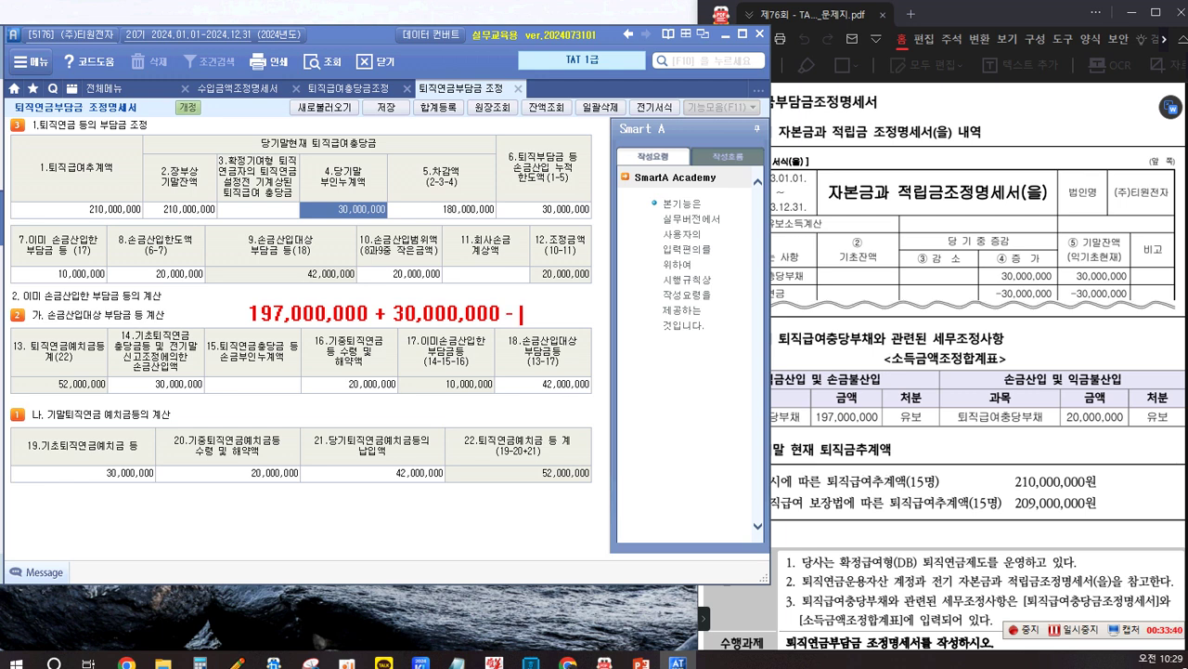
text( 20,000,000)
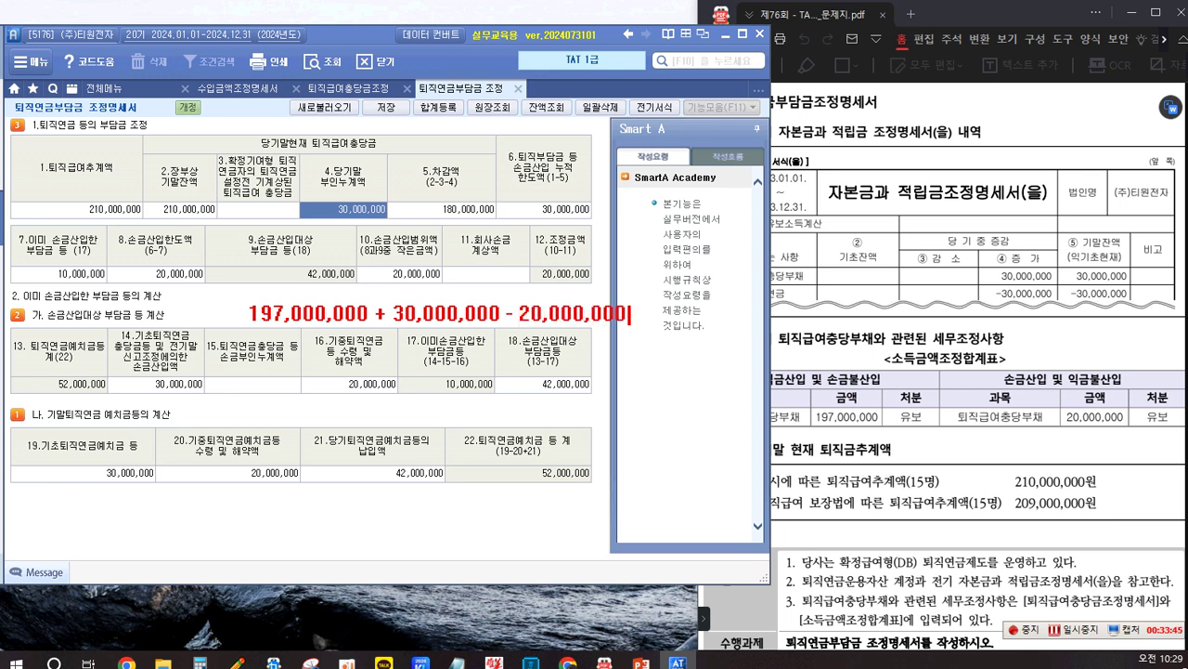
text( =)
text(207,000,000)
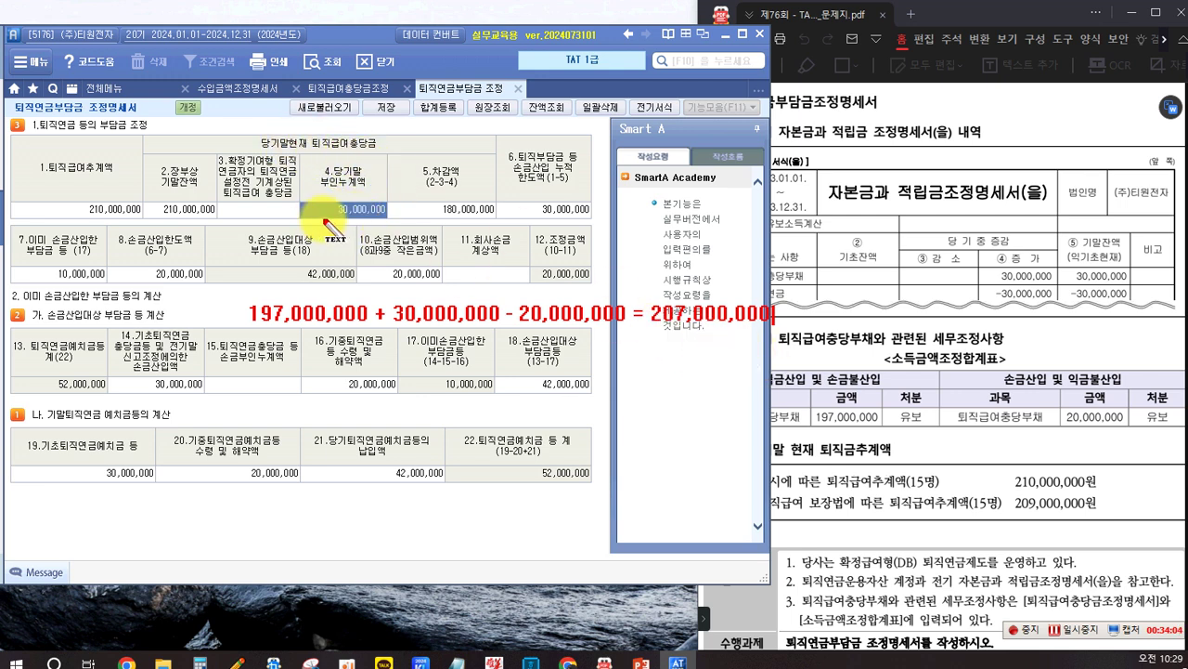
Clear the calculation annotation and set item 4.당기말 부인누계액 to 207,000,000
click(353, 212)
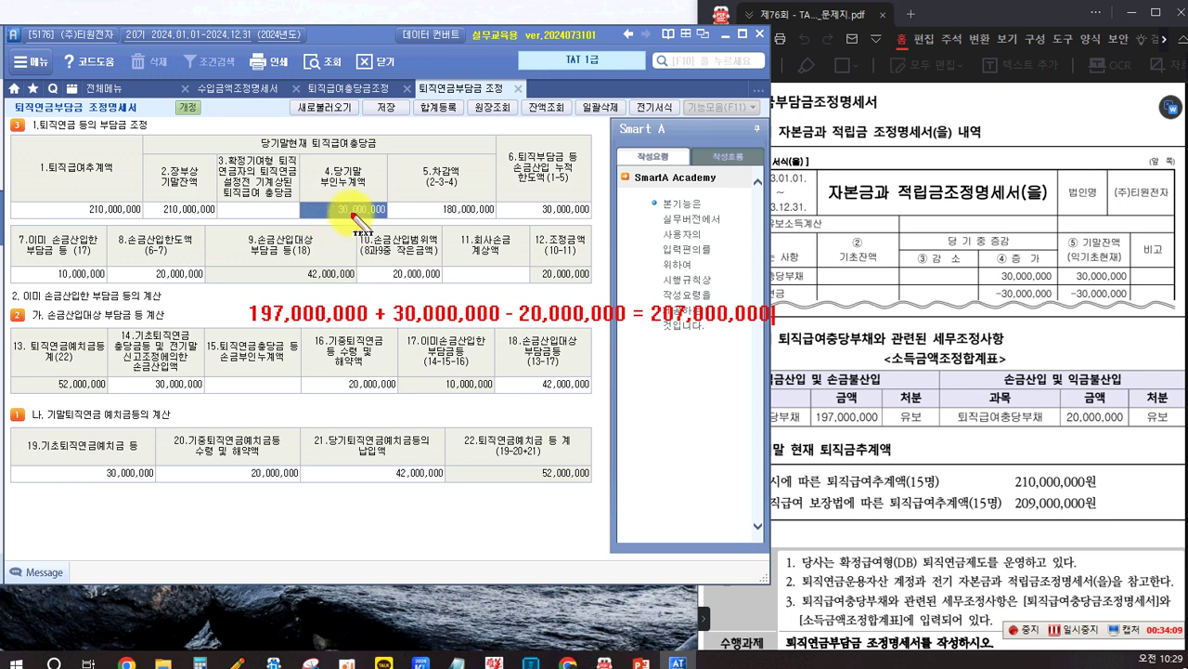
key(Escape)
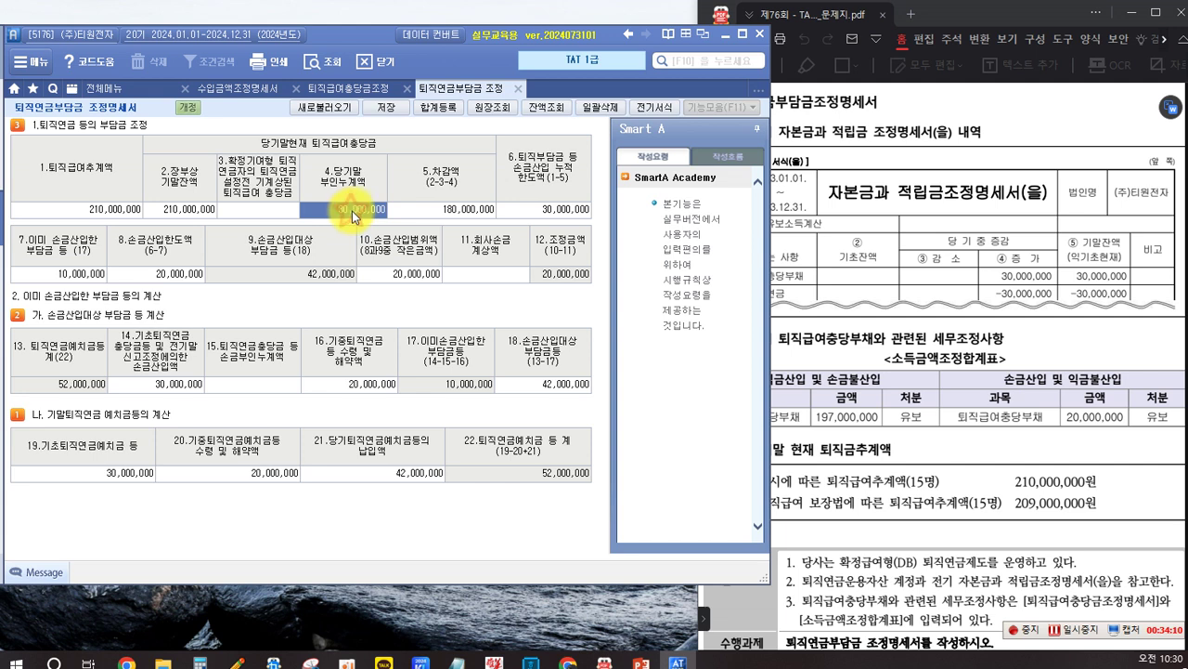
text(207,000,000)
key(Return)
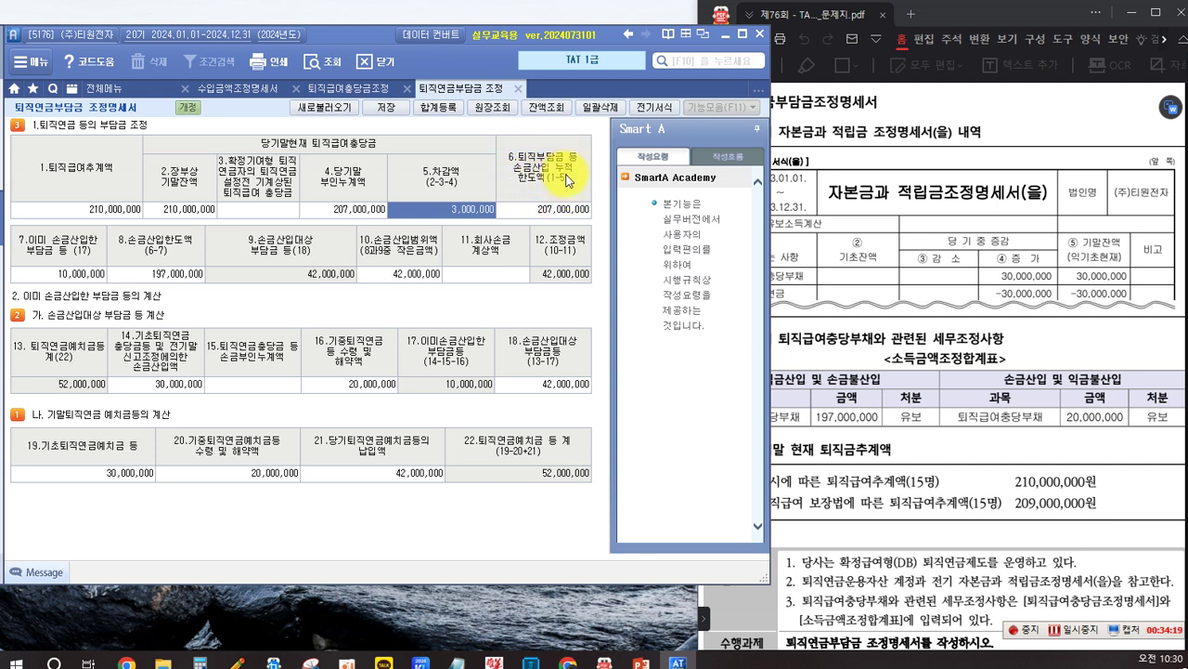
click(565, 214)
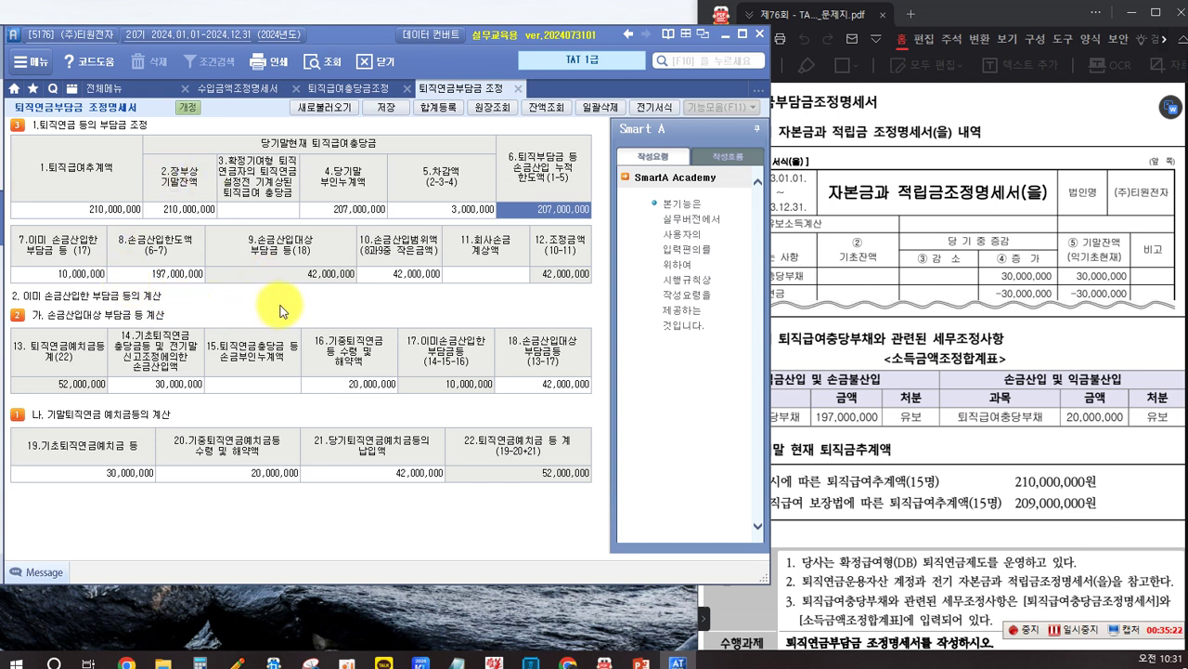
Annotate below the form the tax adjustment "<손금불산입> 퇴직연금지급액 20,000,000 유보감소"
key(ctrl+t)
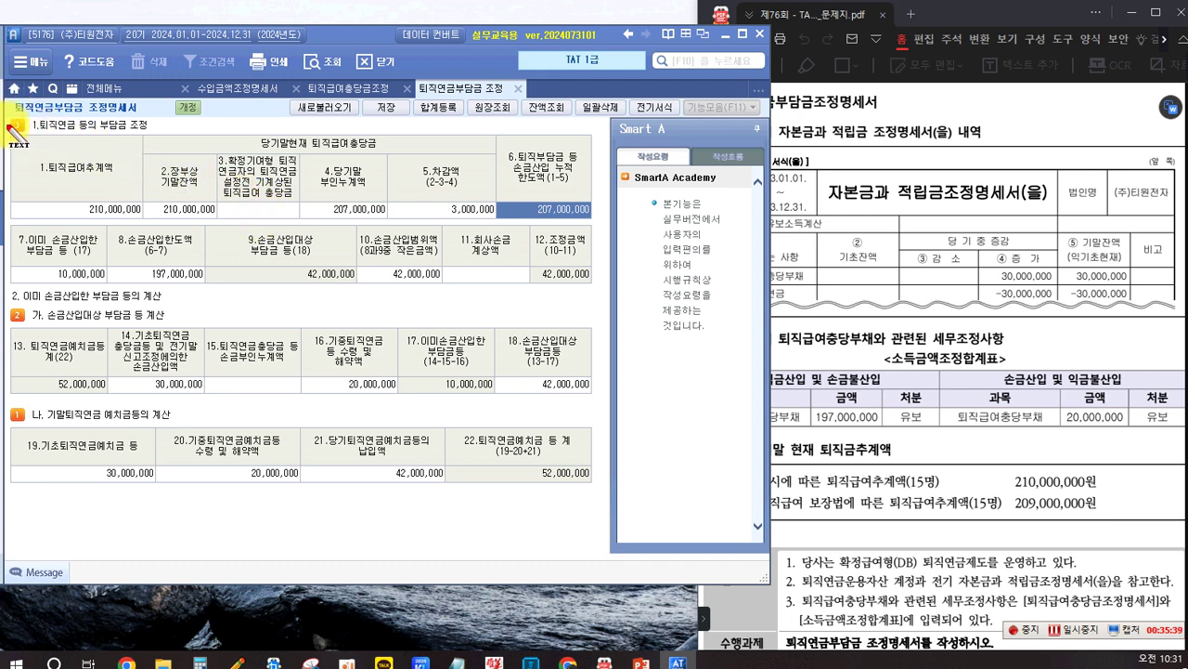
click(44, 506)
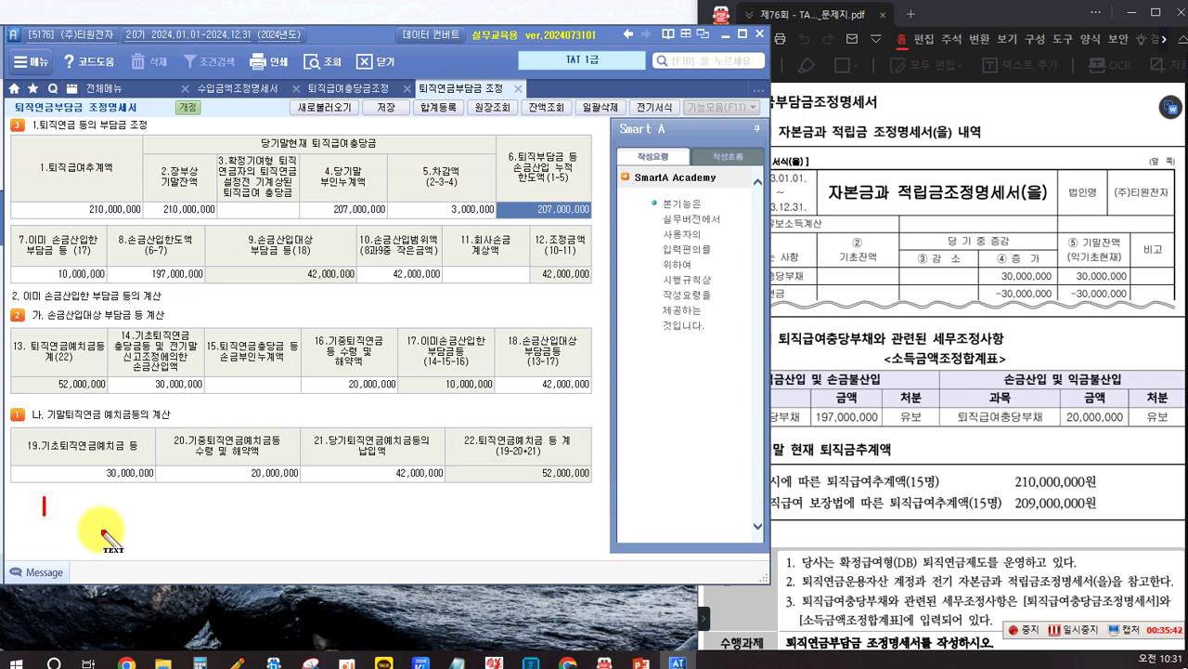
text(<손금불산입)
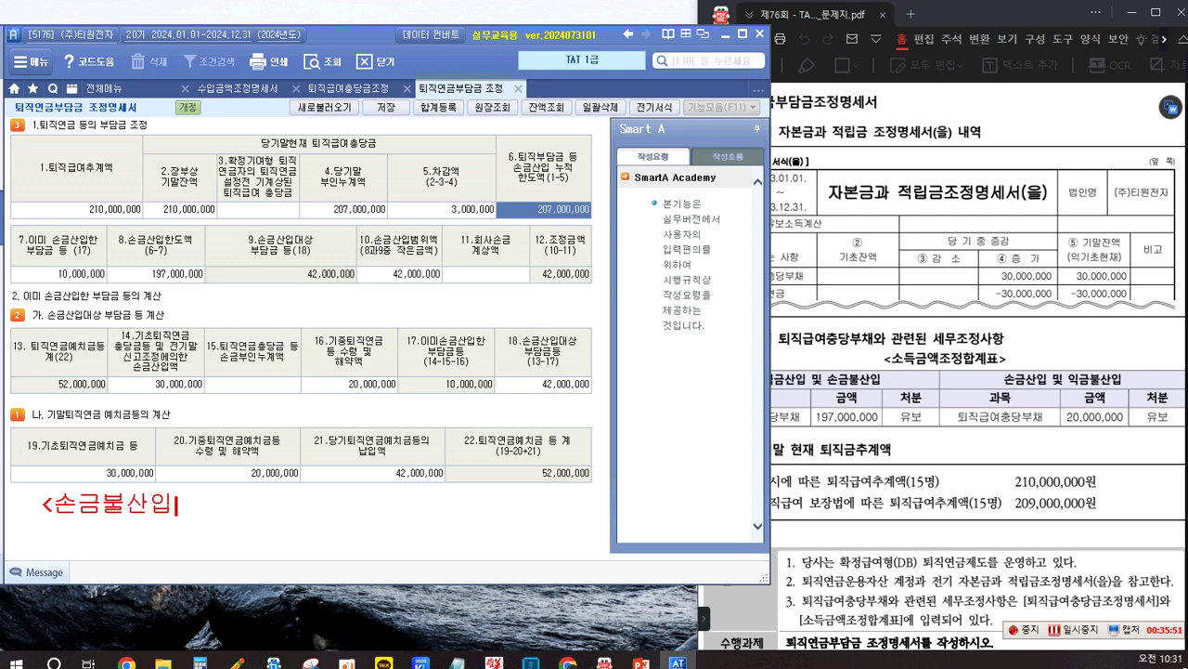
text(>)
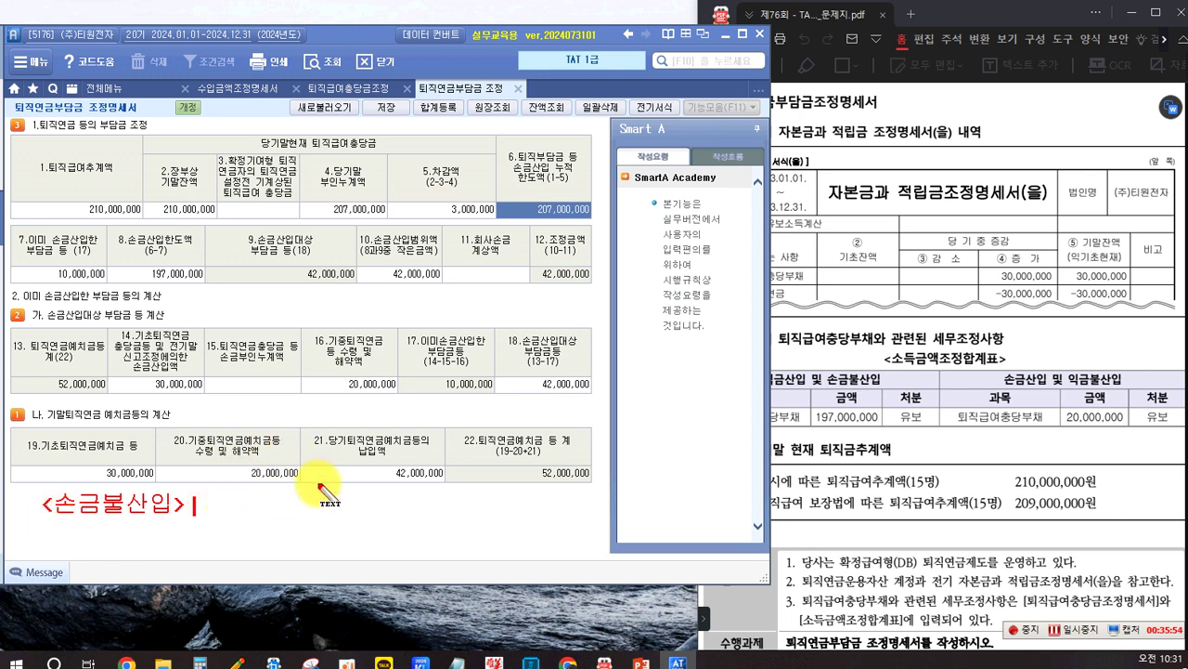
text( 퇴직연금지급액 )
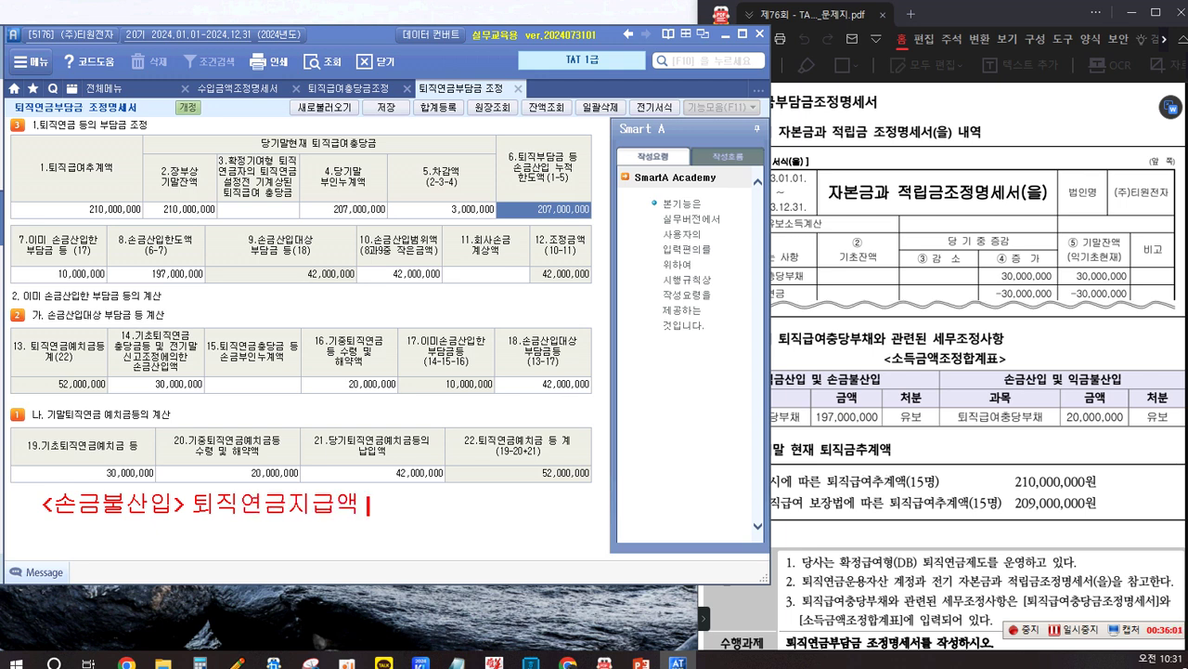
text(20,000,000 )
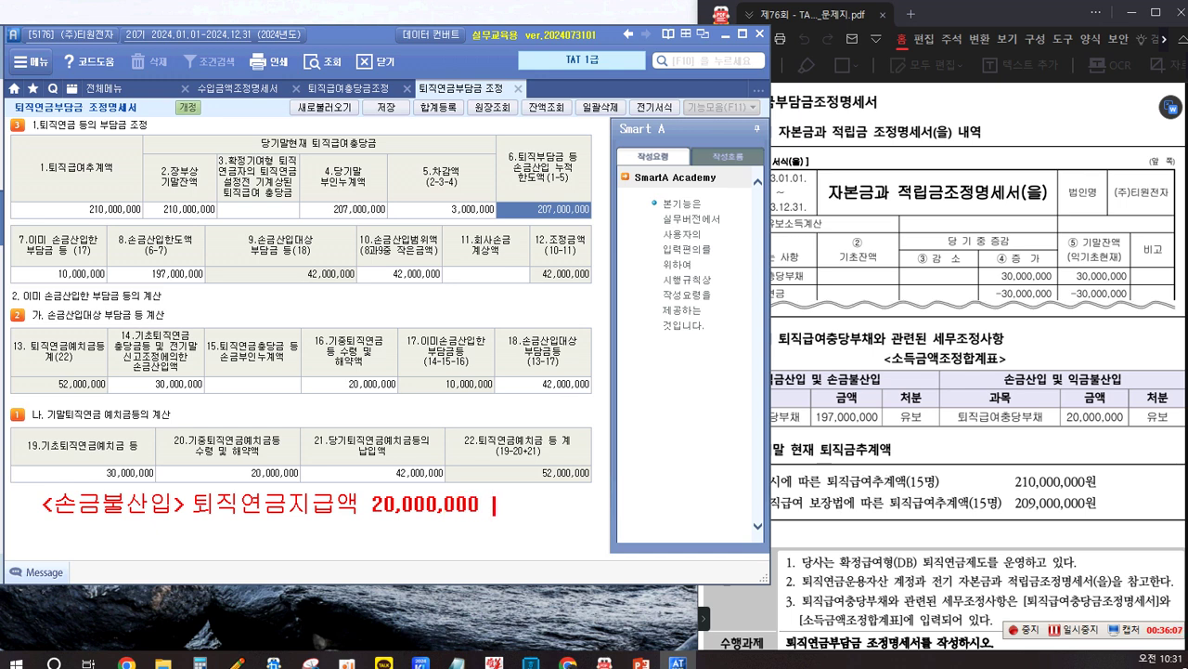
text(유)
text(보감ㅅ)
text(ㅗ)
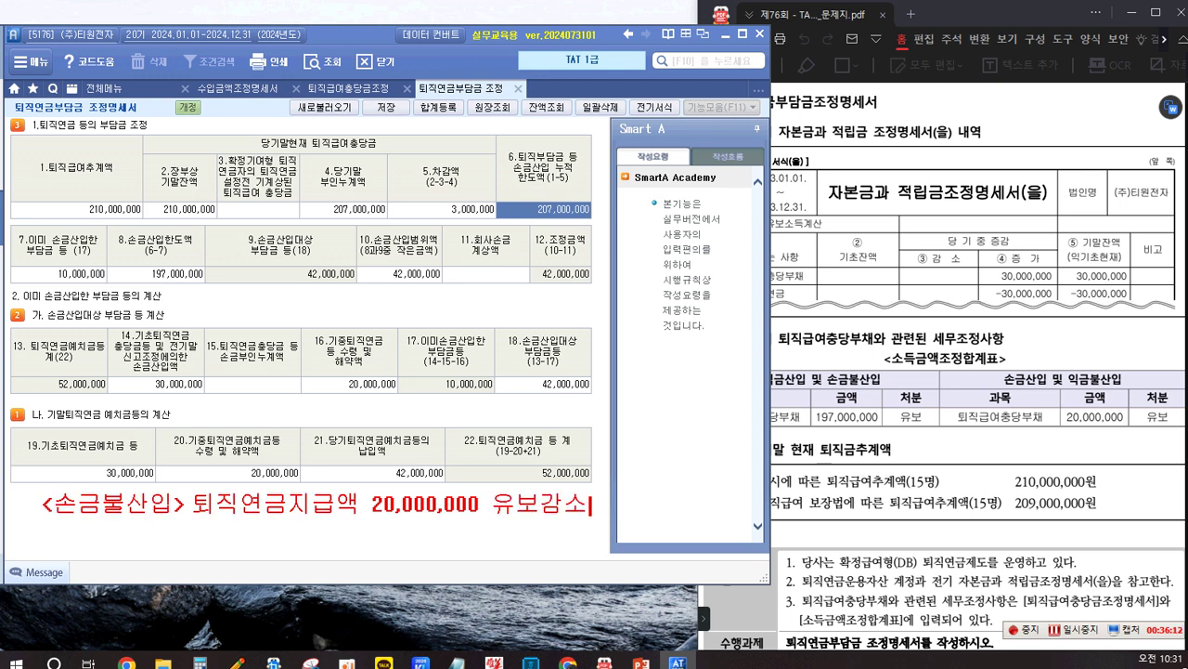
Annotate on a second line below the form the tax adjustment "<손금산입> 퇴직연금예치금 42,000,000 유보발생"
key(Return)
key(Return)
text(<)
text(손금사)
text(ㄴ입)
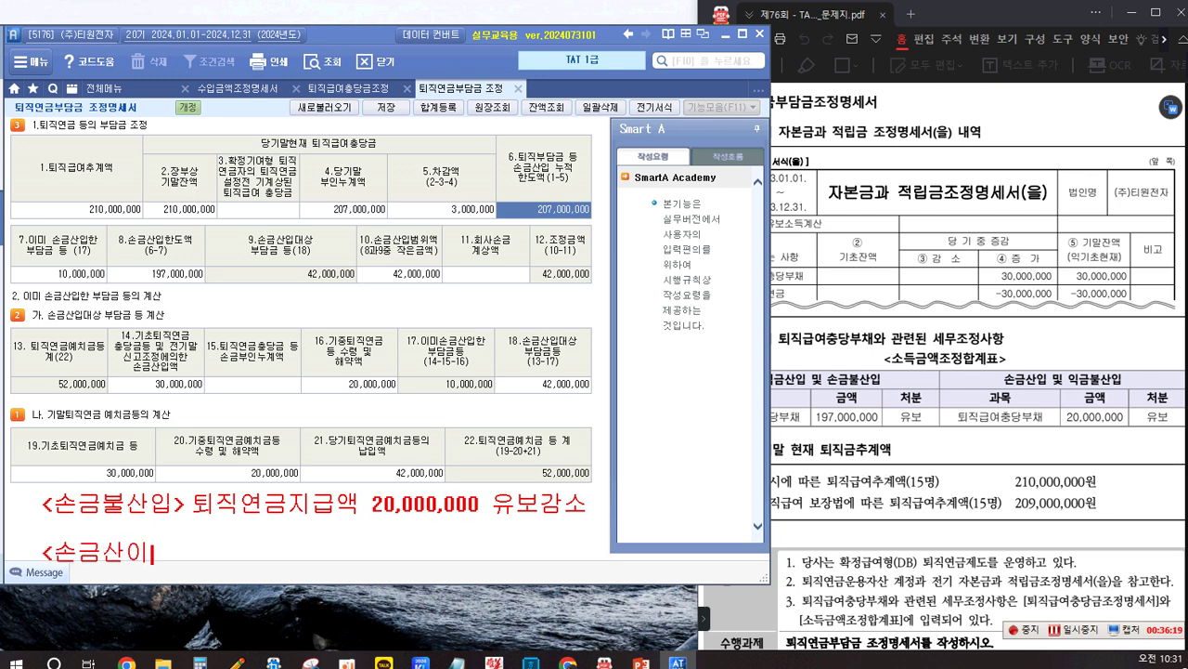
text(> 퇴직연금예)
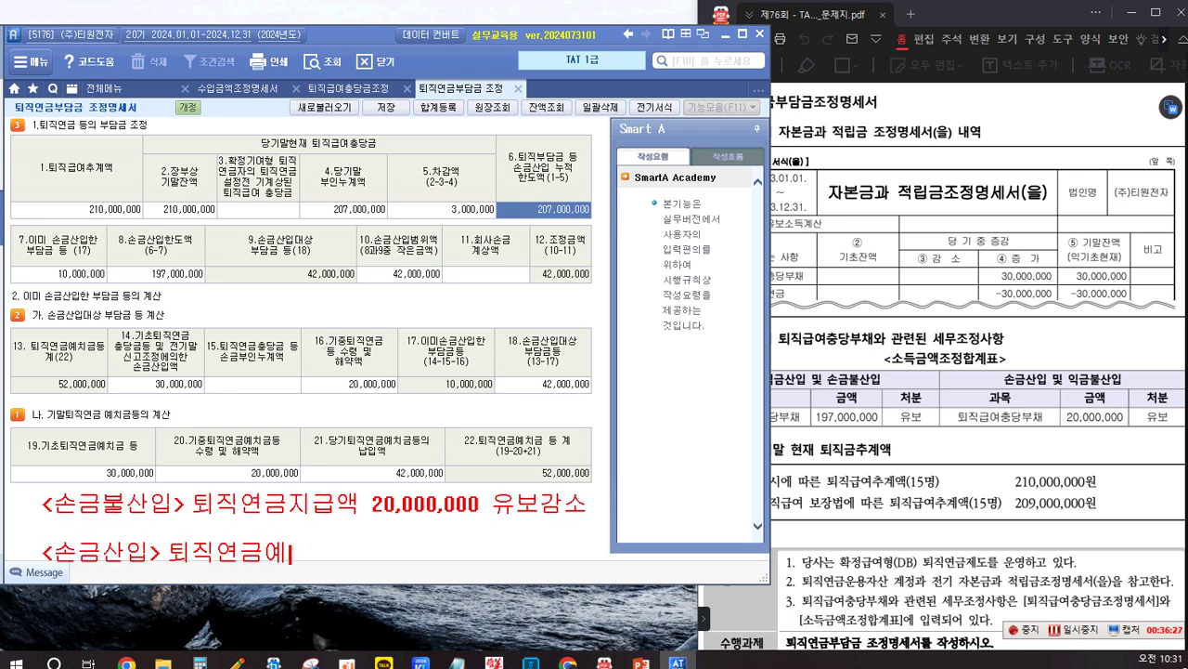
key(BackSpace)
key(BackSpace)
text(예치금 42,000,00)
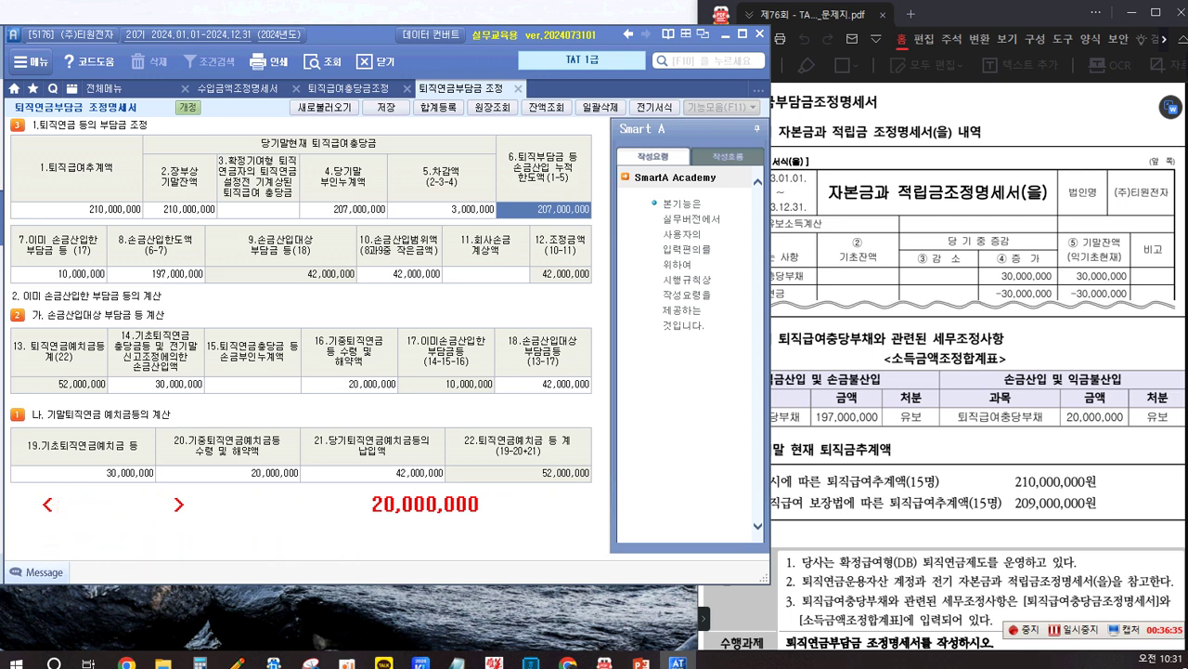
text(0 )
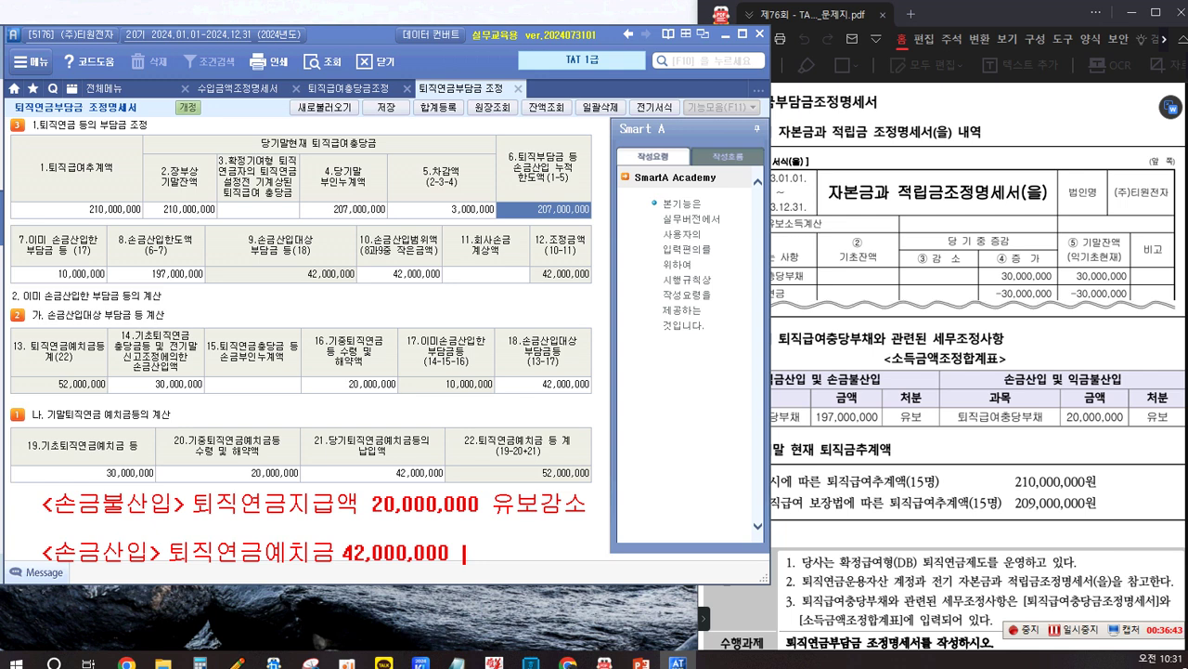
text( 유보발생)
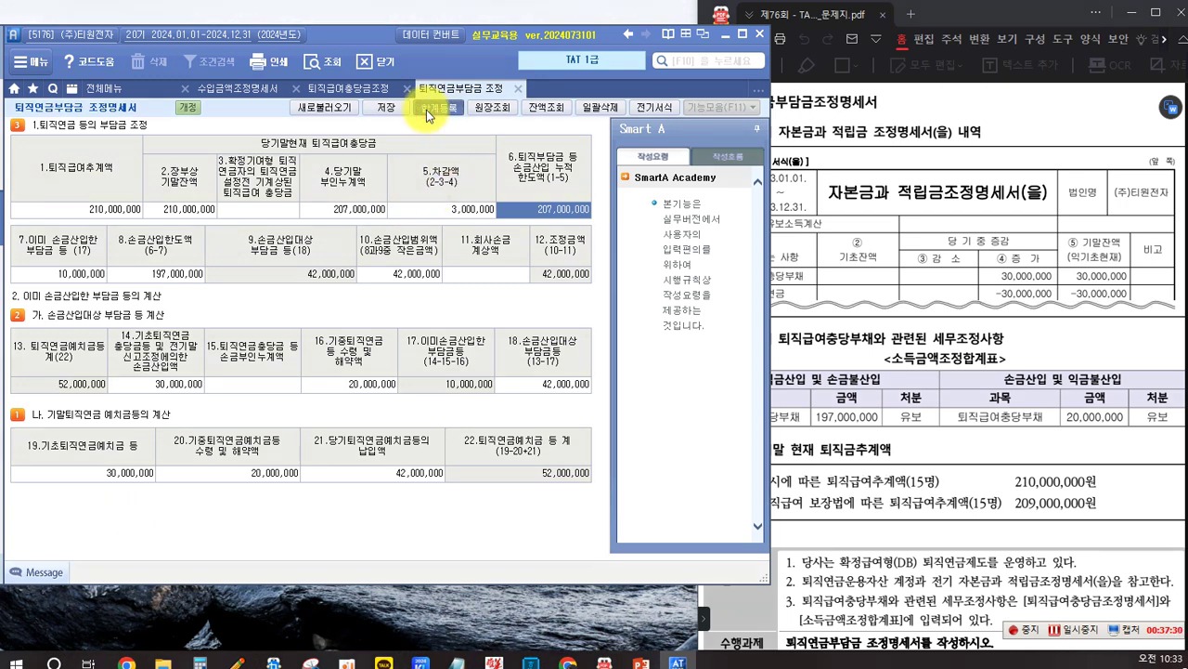
In 합계등록, register 퇴직연금지급액 of 20,000,000 under 익금산입 및 손금불산입 with the disposition 유보(감소)
click(426, 110)
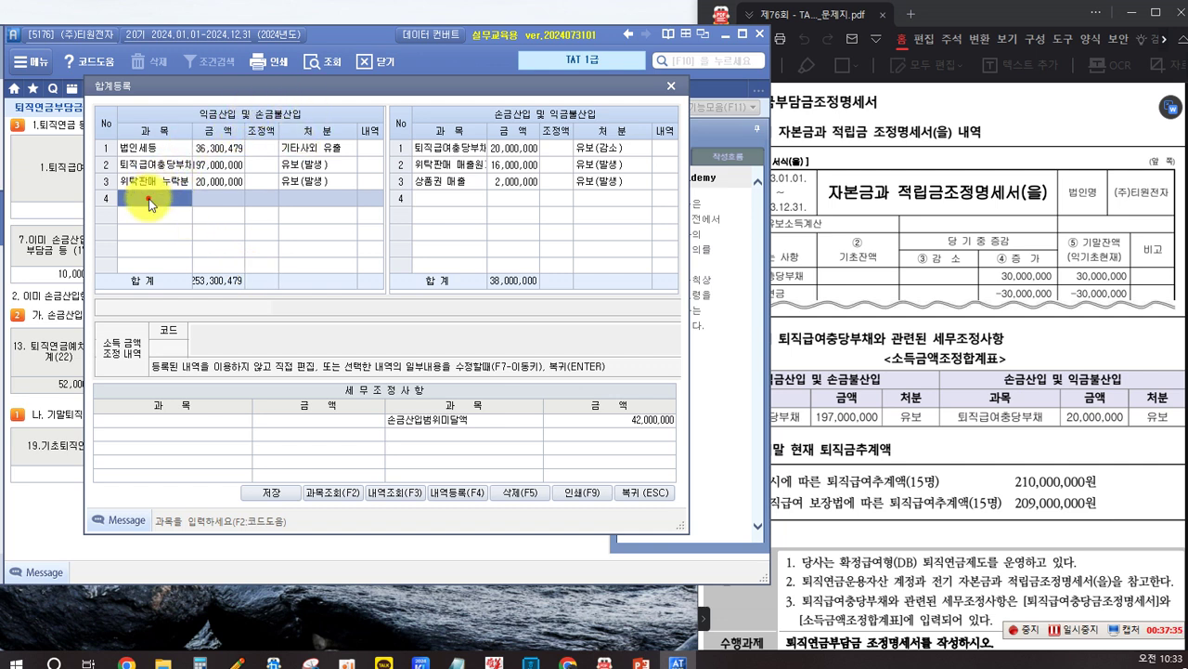
text(퇴직연금지급액)
key(Return)
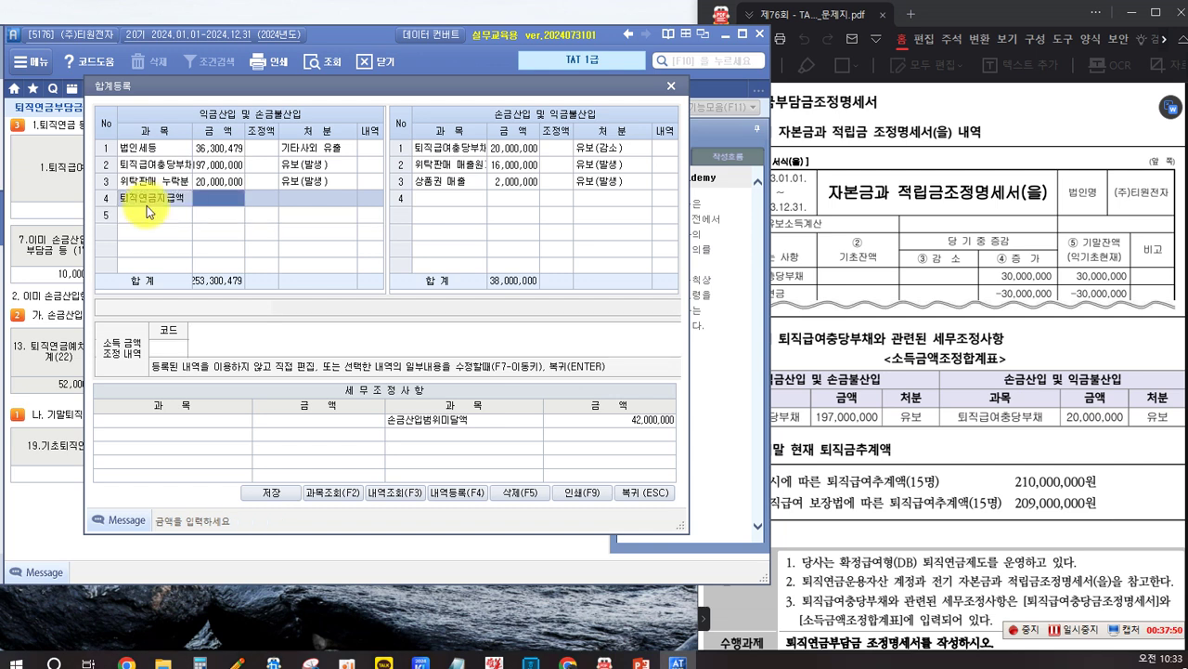
text(20000000)
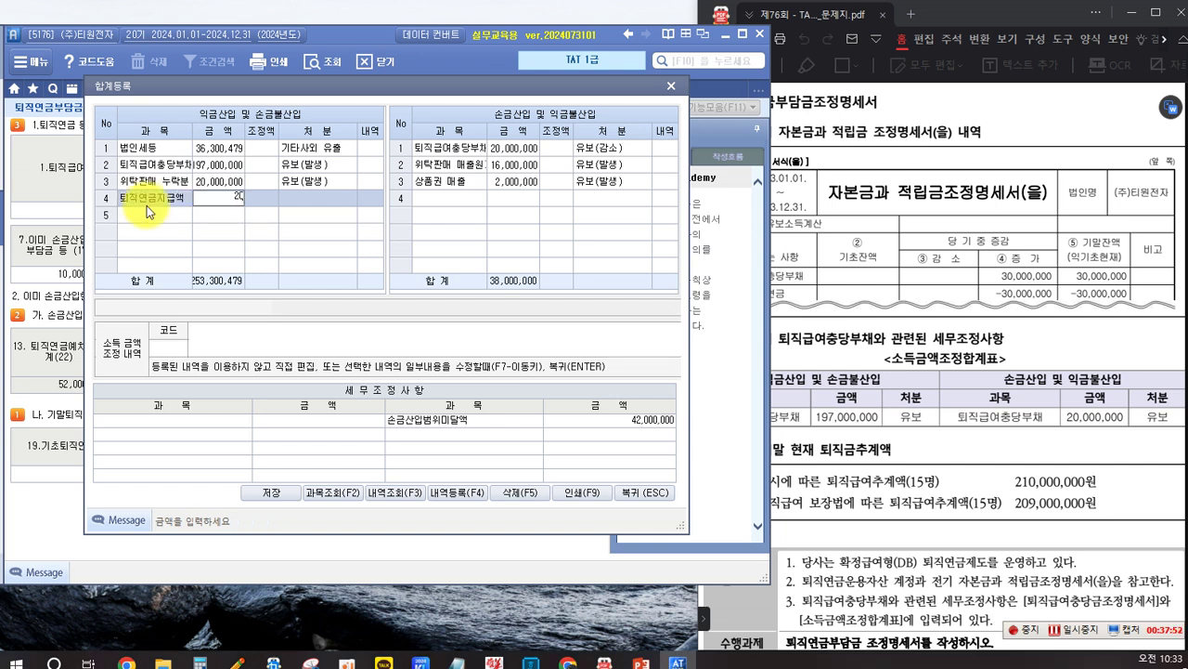
key(Return)
key(Return)
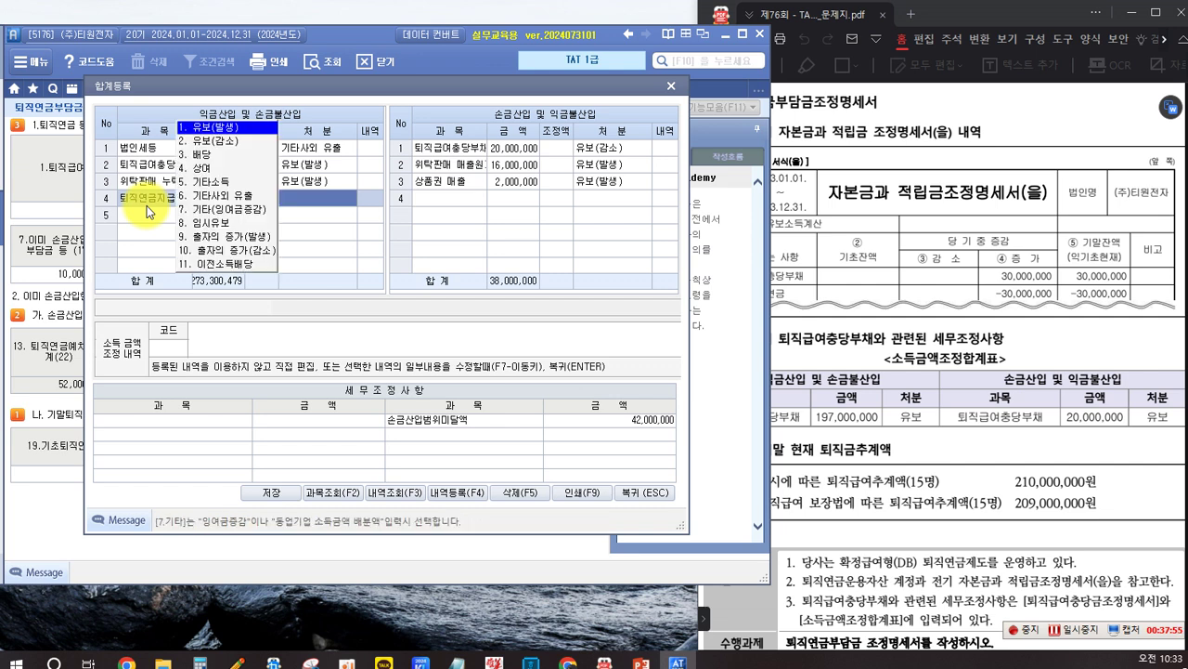
click(213, 141)
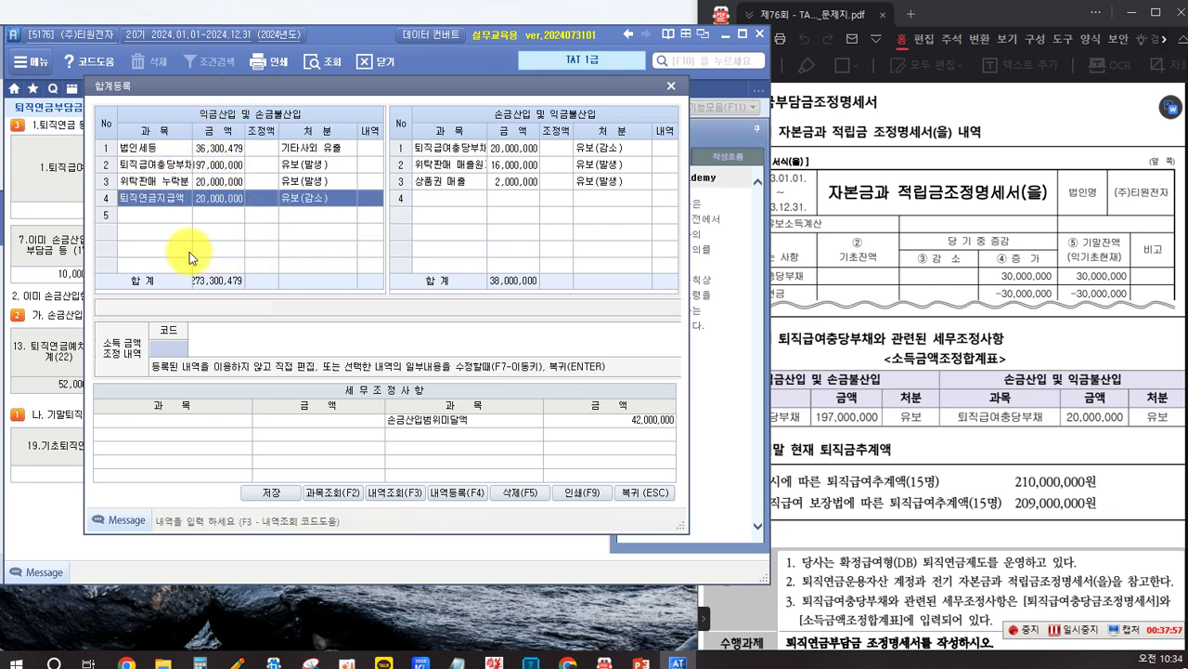
Register 퇴직연금불입액 of 42,000,000 under 손금산입 및 익금불산입 with the disposition 유보(발생)
click(424, 198)
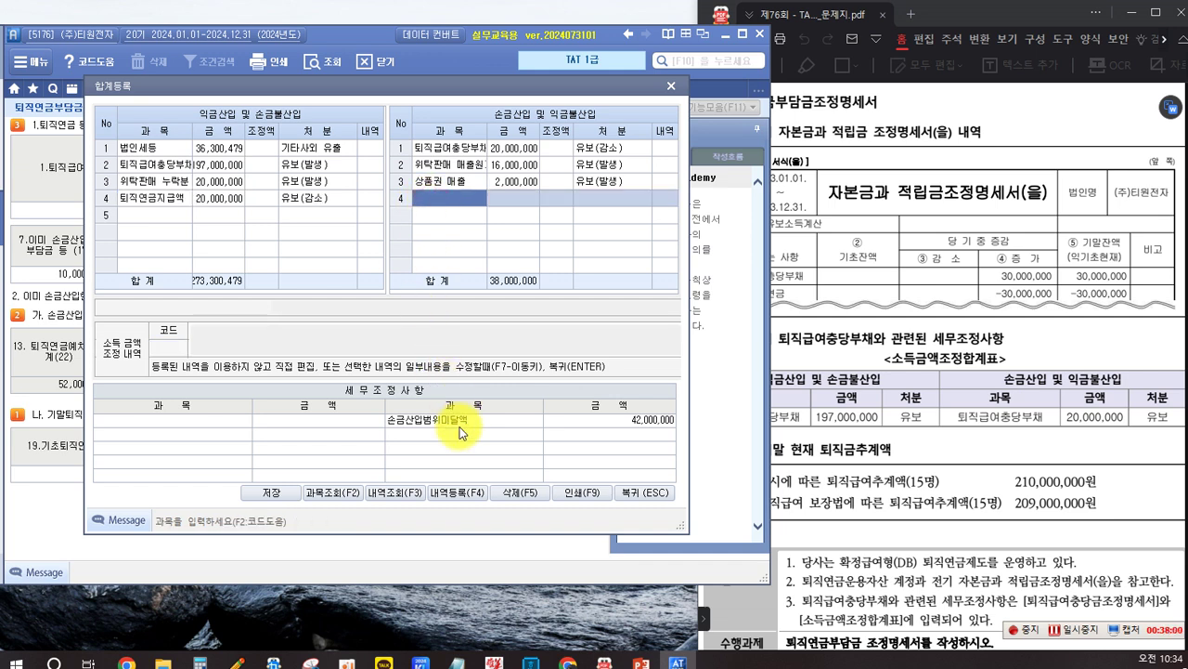
text(퇴지)
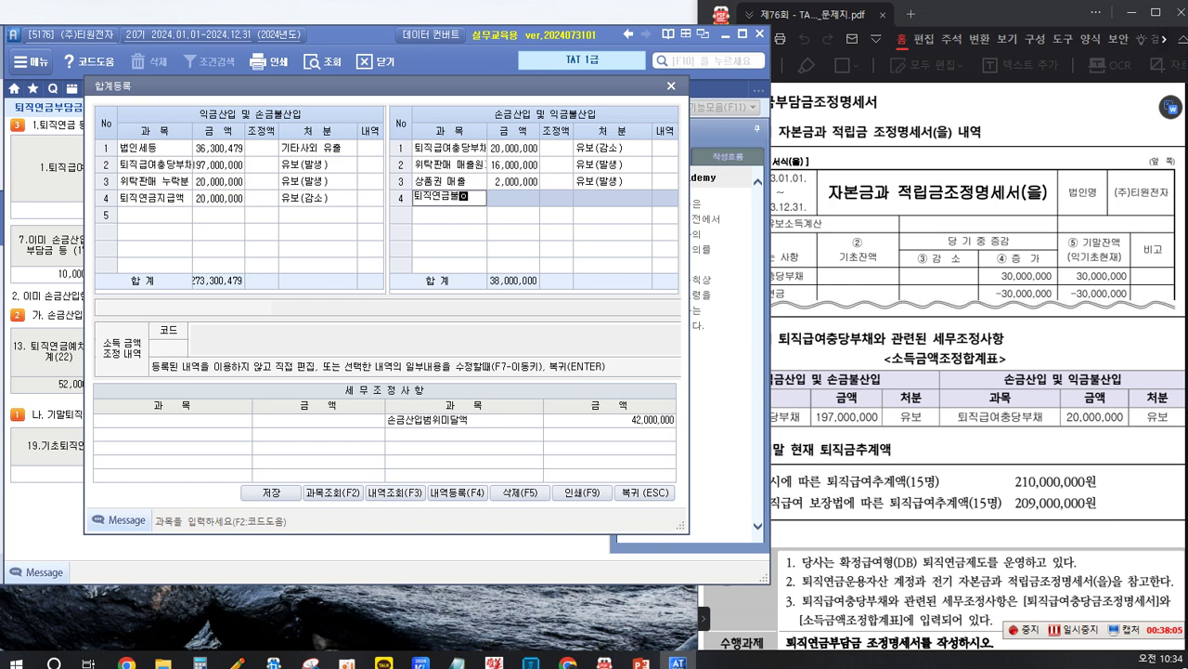
text(연금불입액)
key(Return)
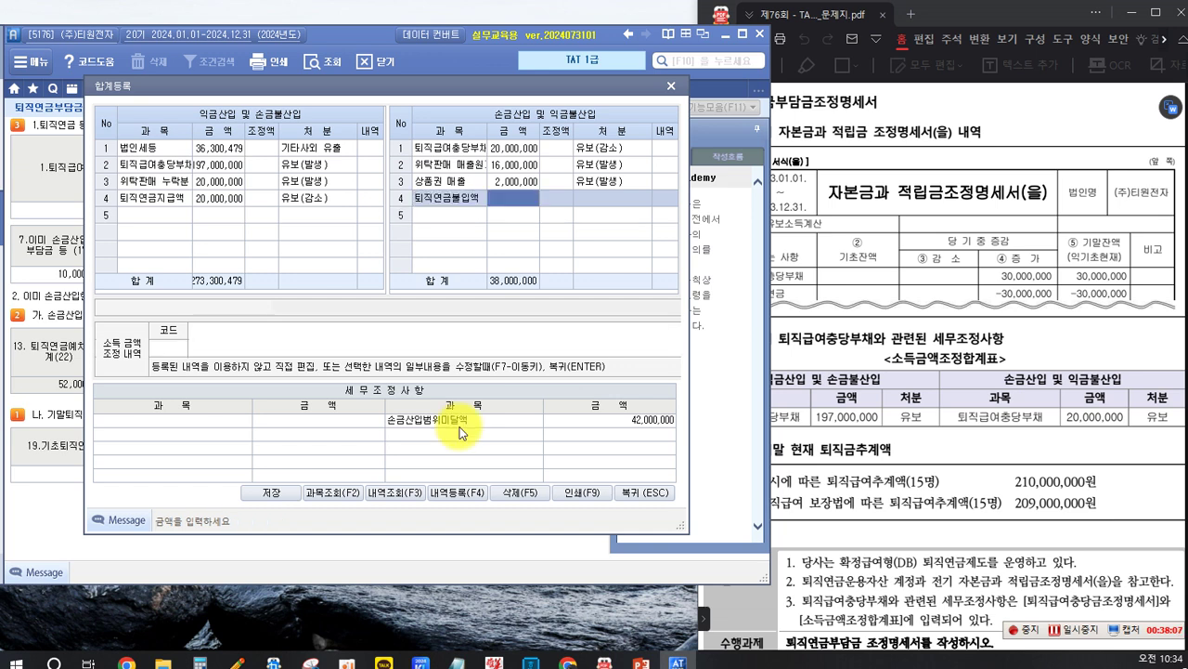
text(42,000,000)
key(Return)
key(Return)
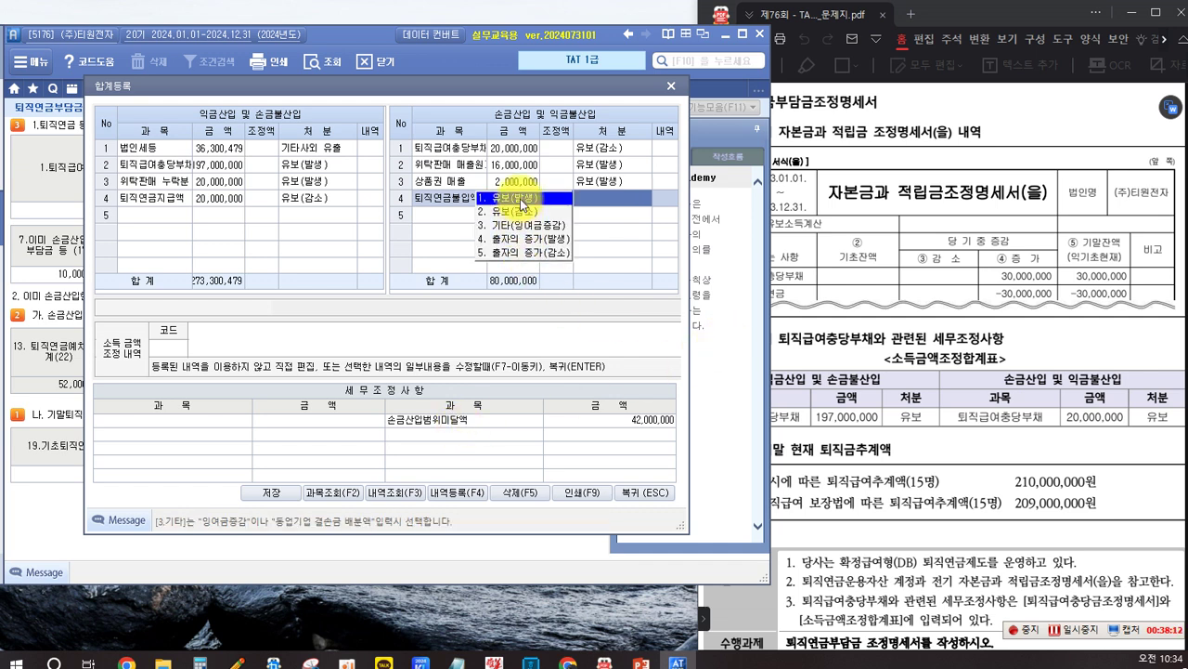
click(521, 199)
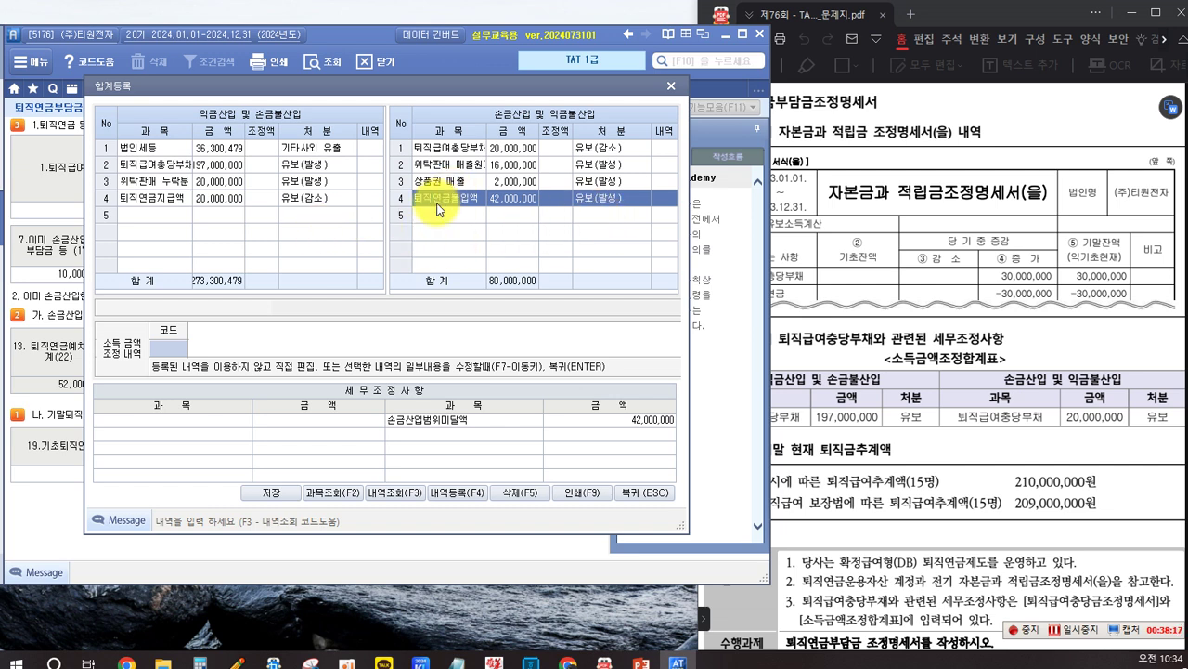
Save the registered income adjustments and return to the 퇴직연금부담금 조정명세서 form
click(271, 493)
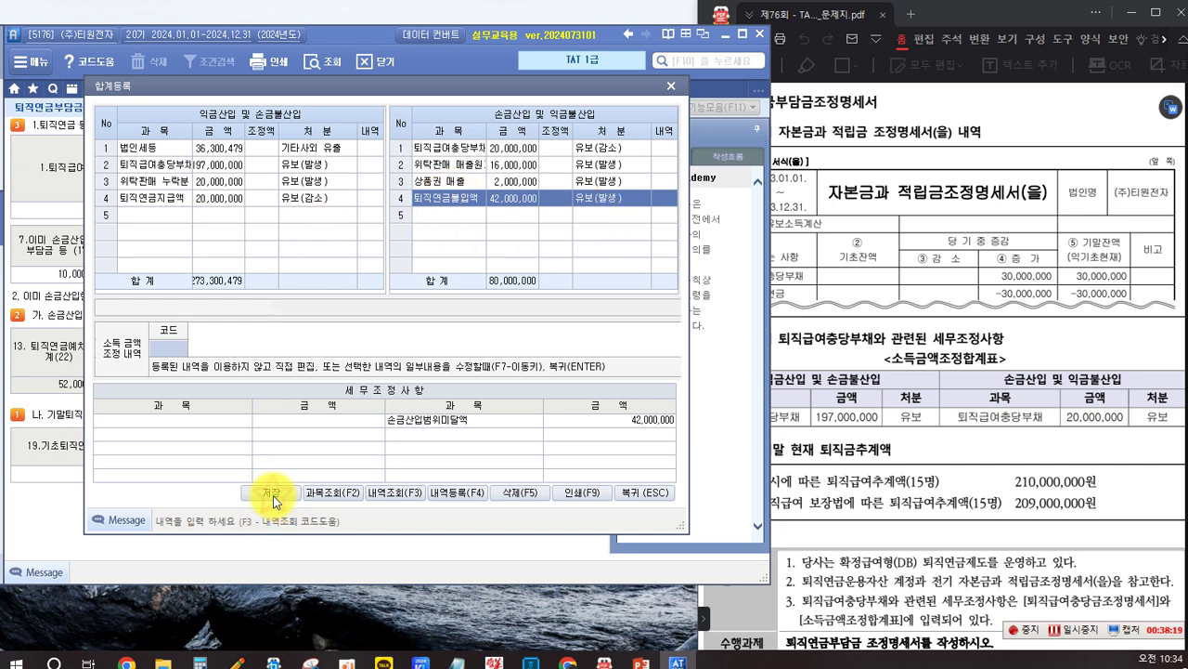
click(602, 369)
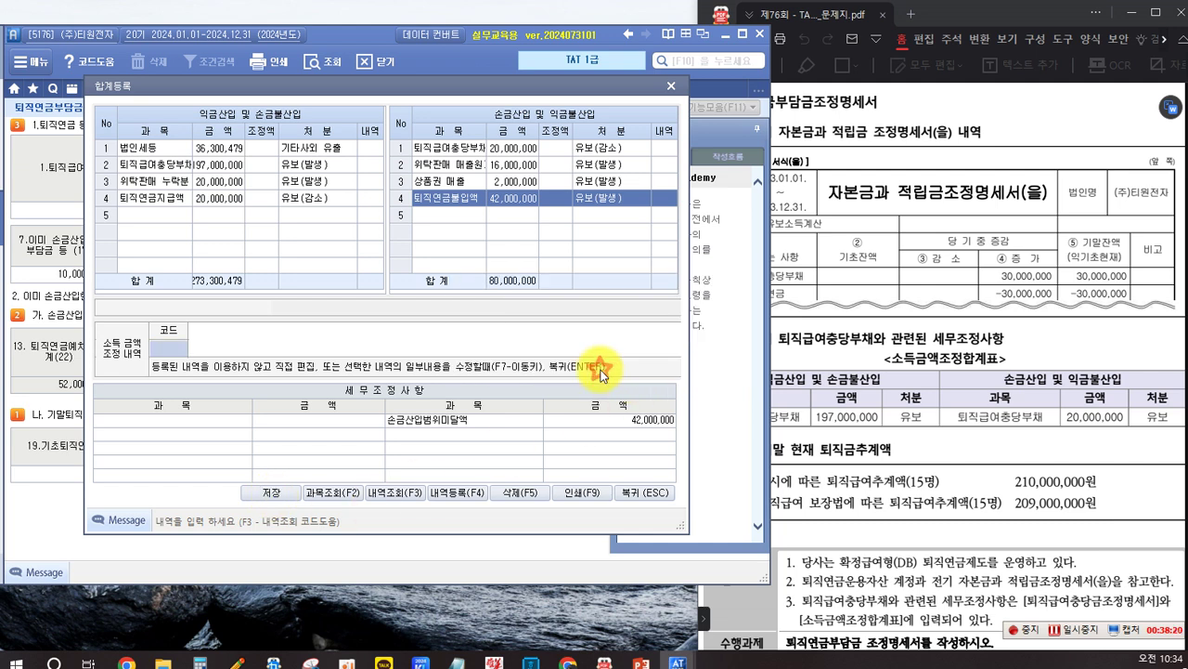
click(639, 493)
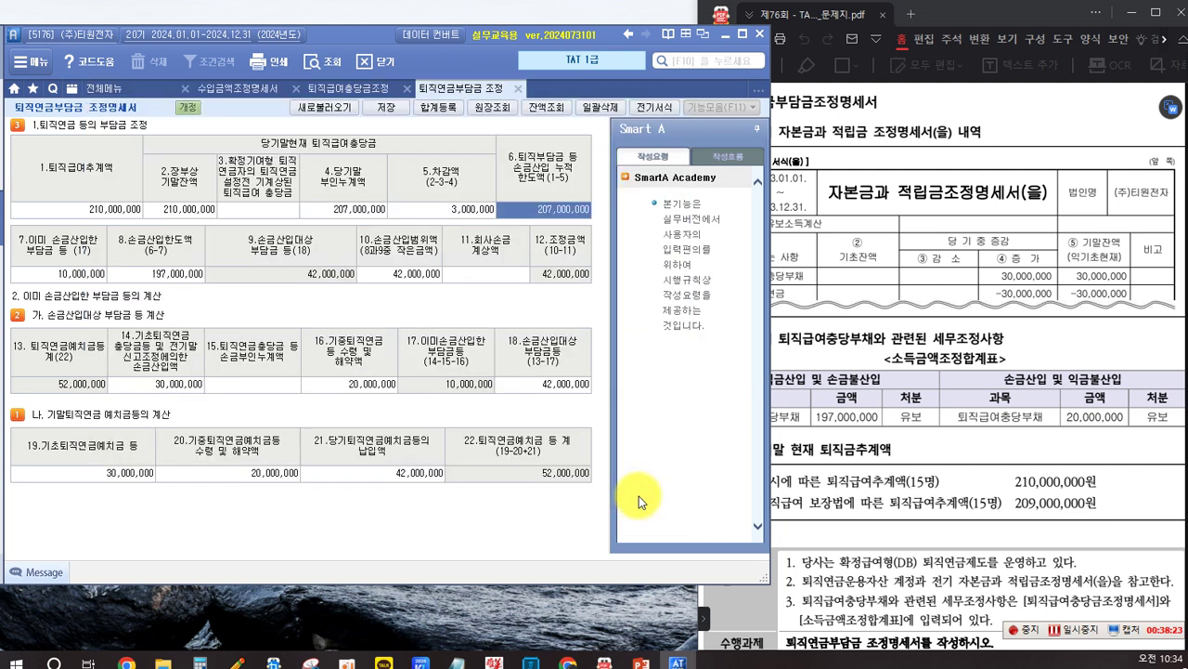
Switch to the PowerPoint solution slide and box section 나. 기말퇴직연금 예치금등의 계산 in red
click(954, 105)
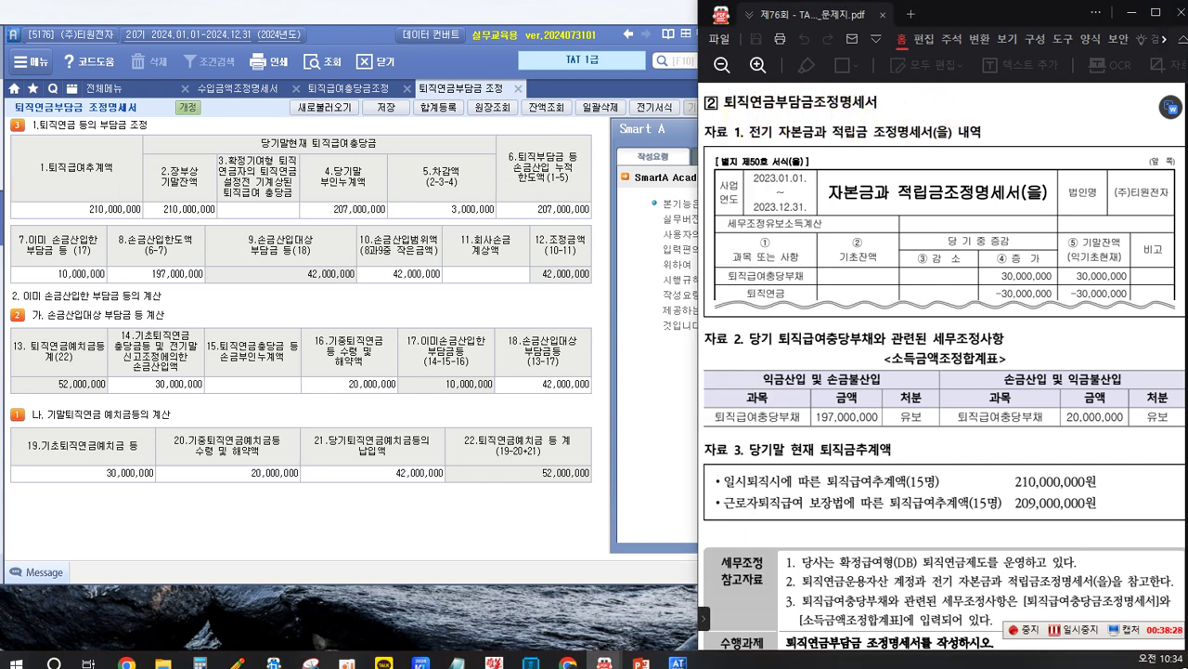
click(640, 662)
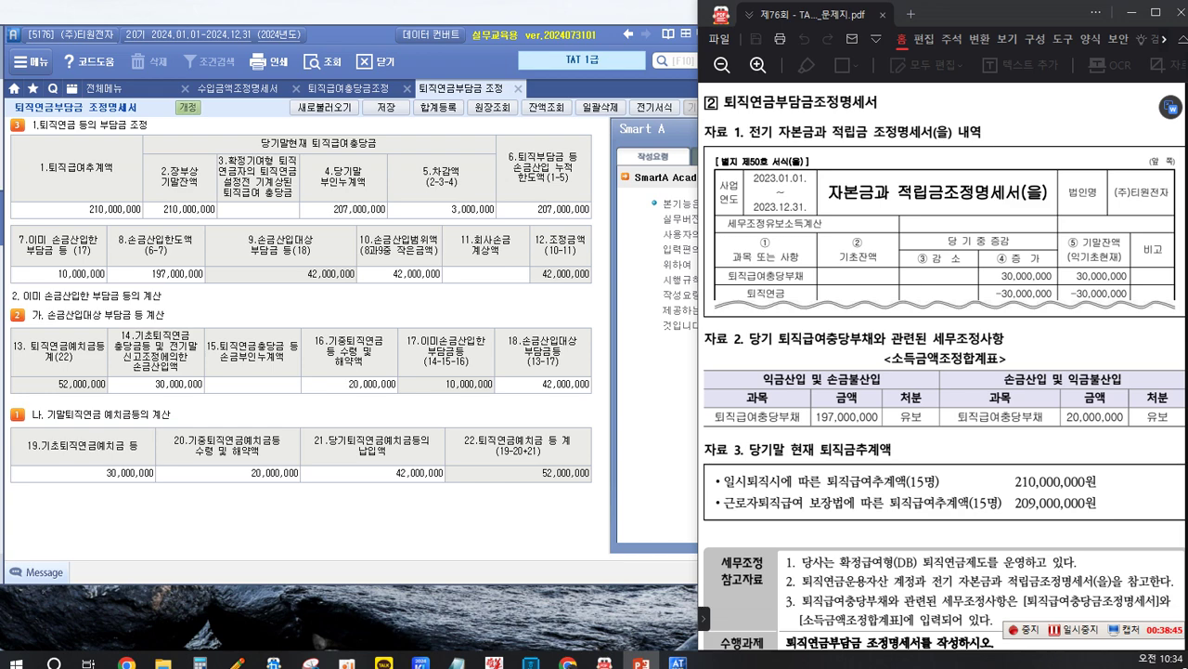
key(alt+Tab)
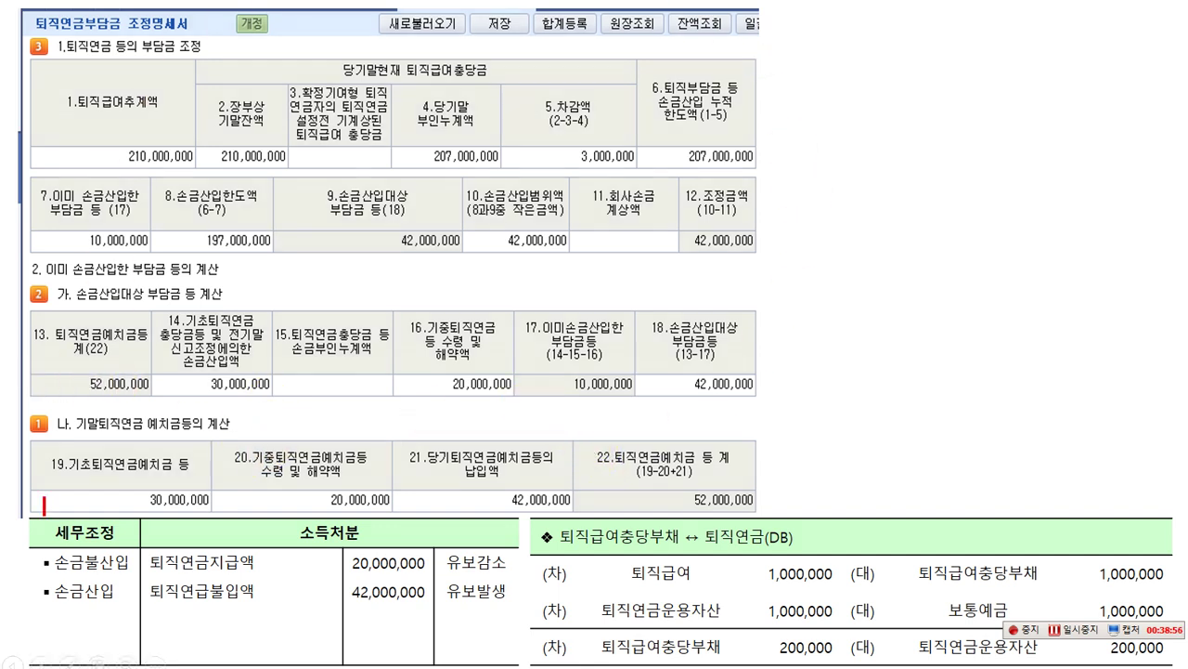
drag(22, 409, 759, 511)
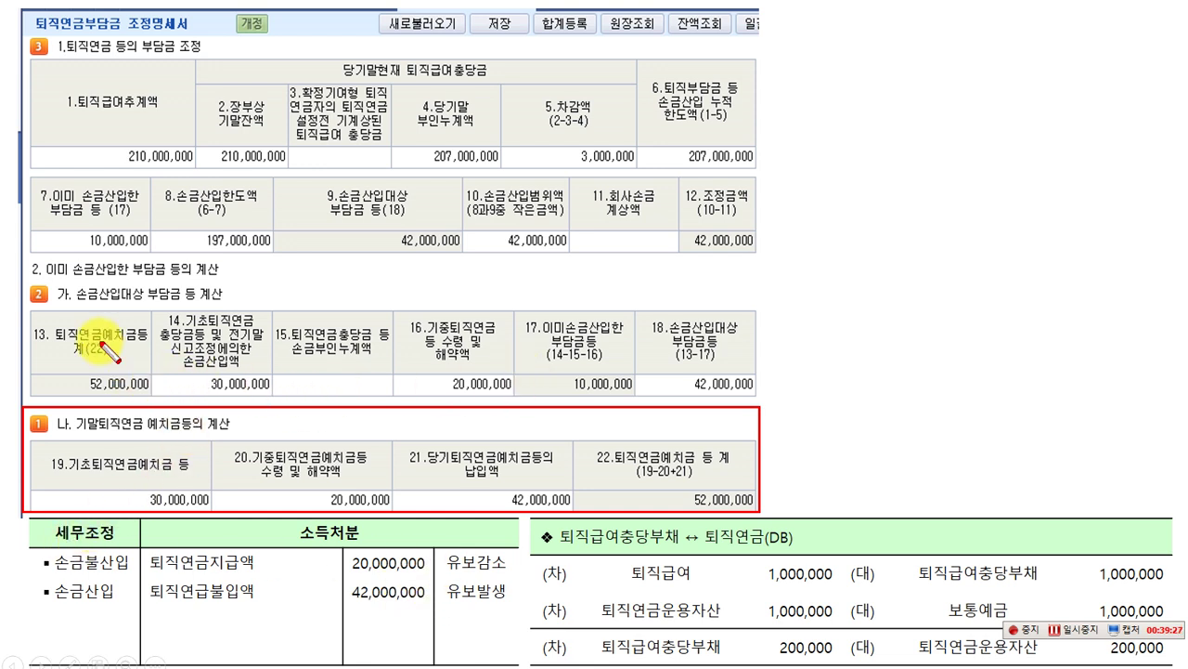
Box 손금산입대상, the amounts of items 21, 14 and 16, and item 18, with an arrow from item 18 to item 21's amount
drag(75, 285, 158, 307)
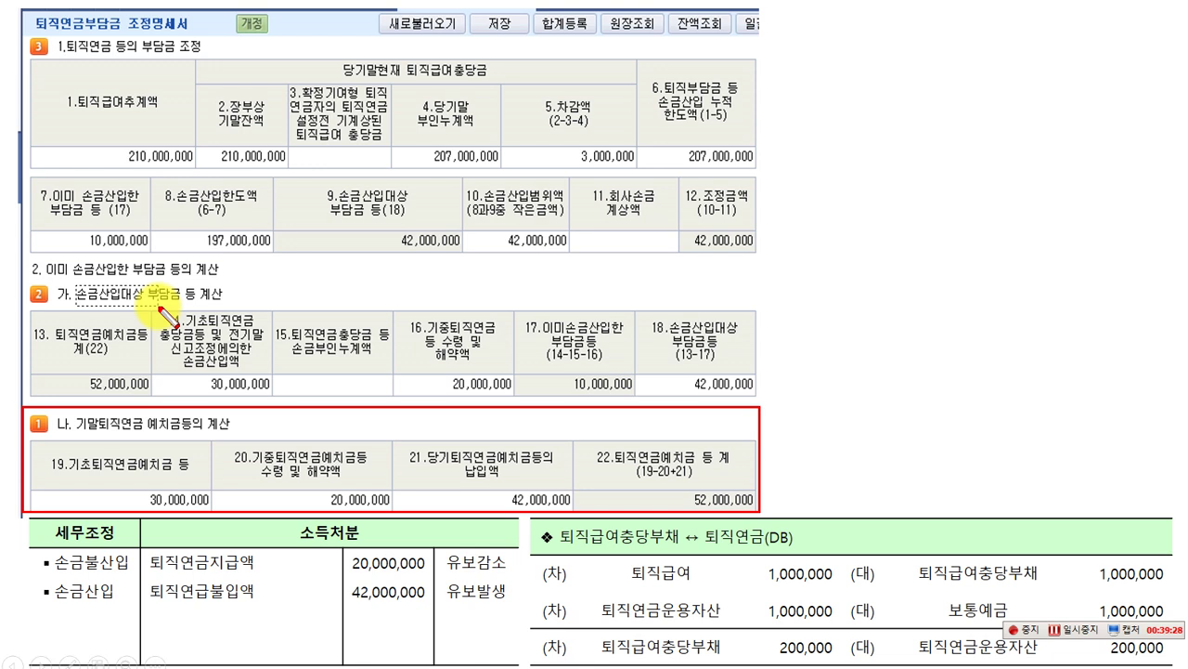
drag(499, 491, 567, 507)
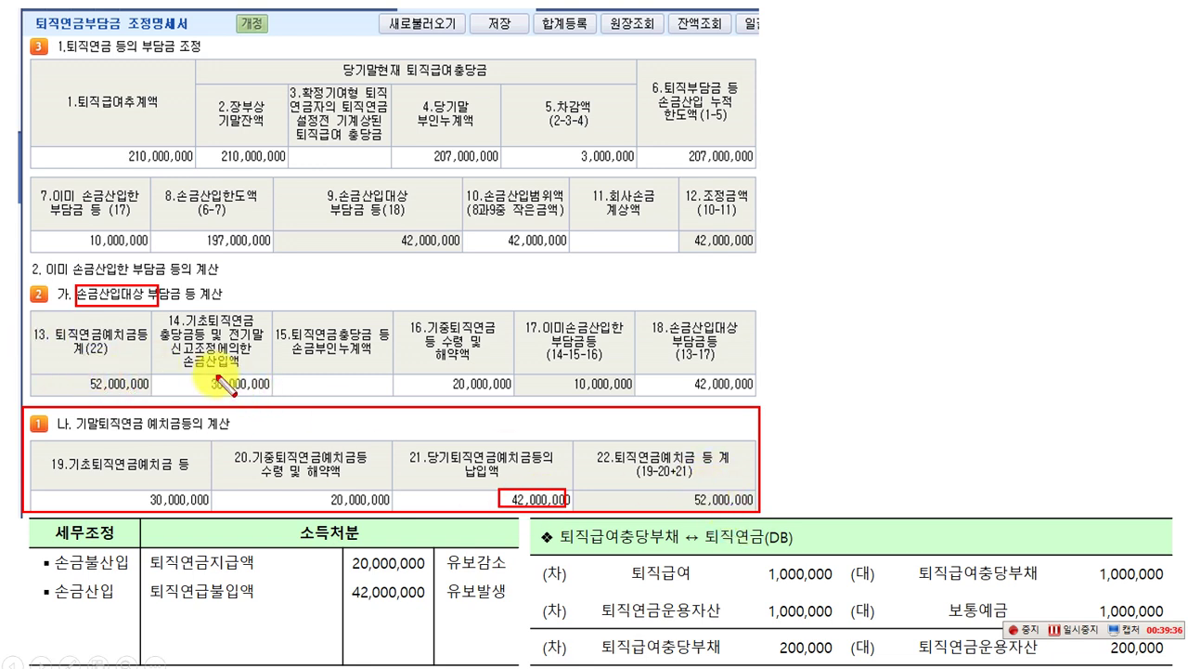
drag(195, 373, 276, 395)
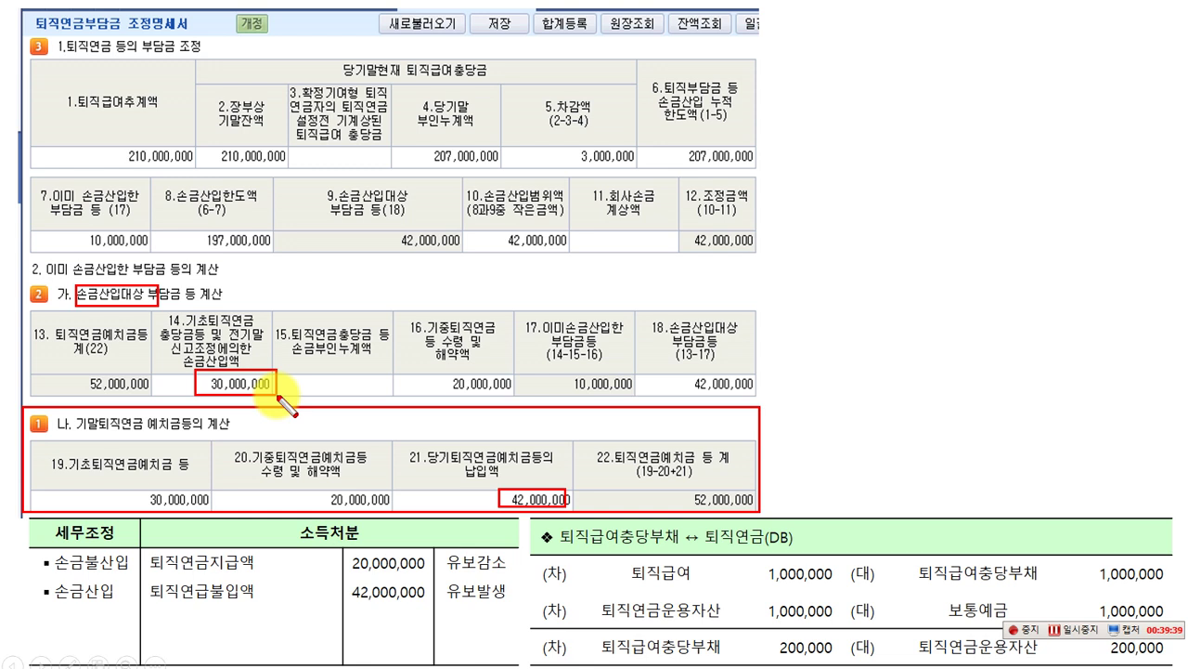
drag(433, 374, 513, 395)
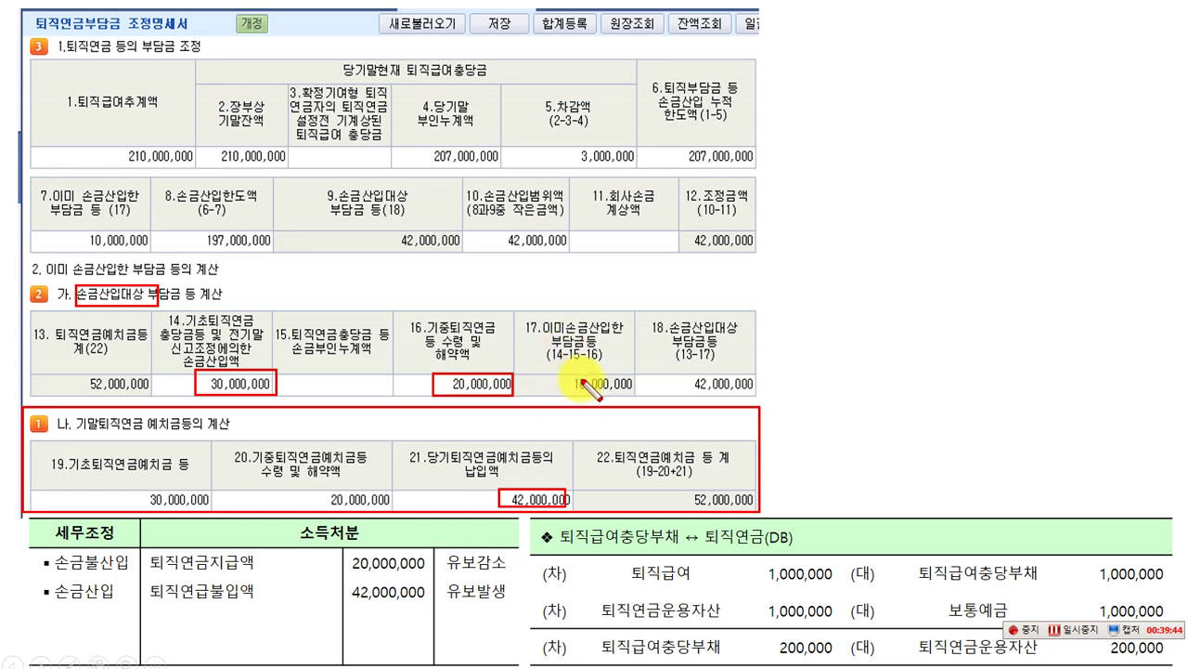
mouse_move(643, 324)
mouse_down()
mouse_move(645, 341)
mouse_move(755, 397)
mouse_up()
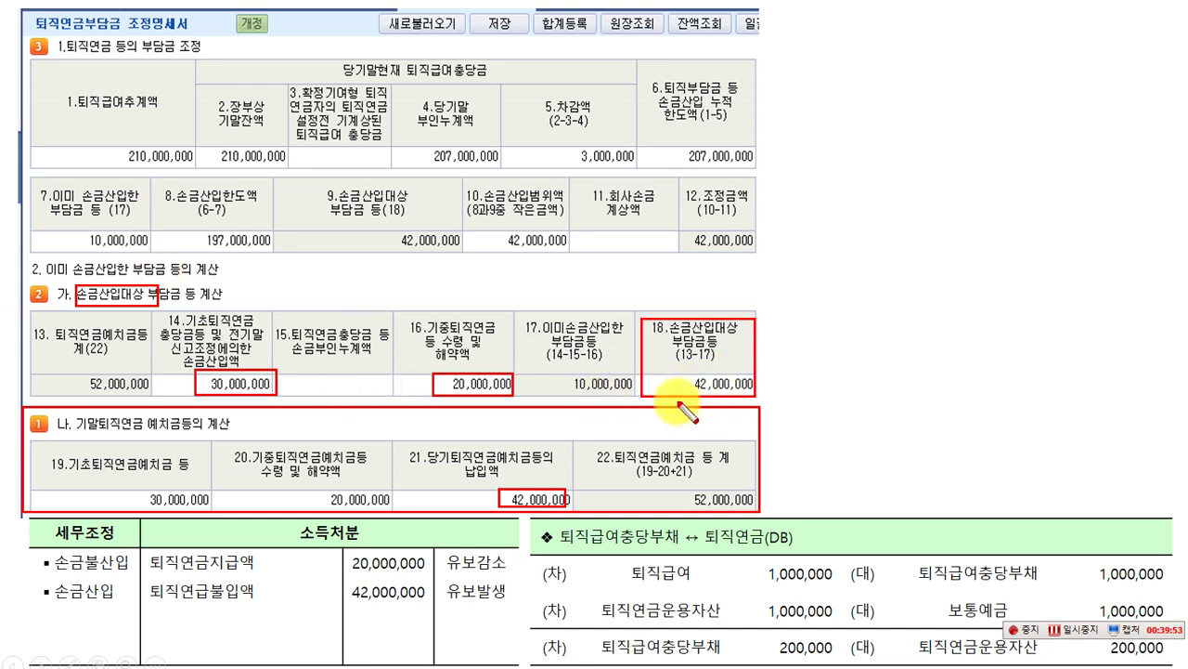
drag(665, 375, 545, 495)
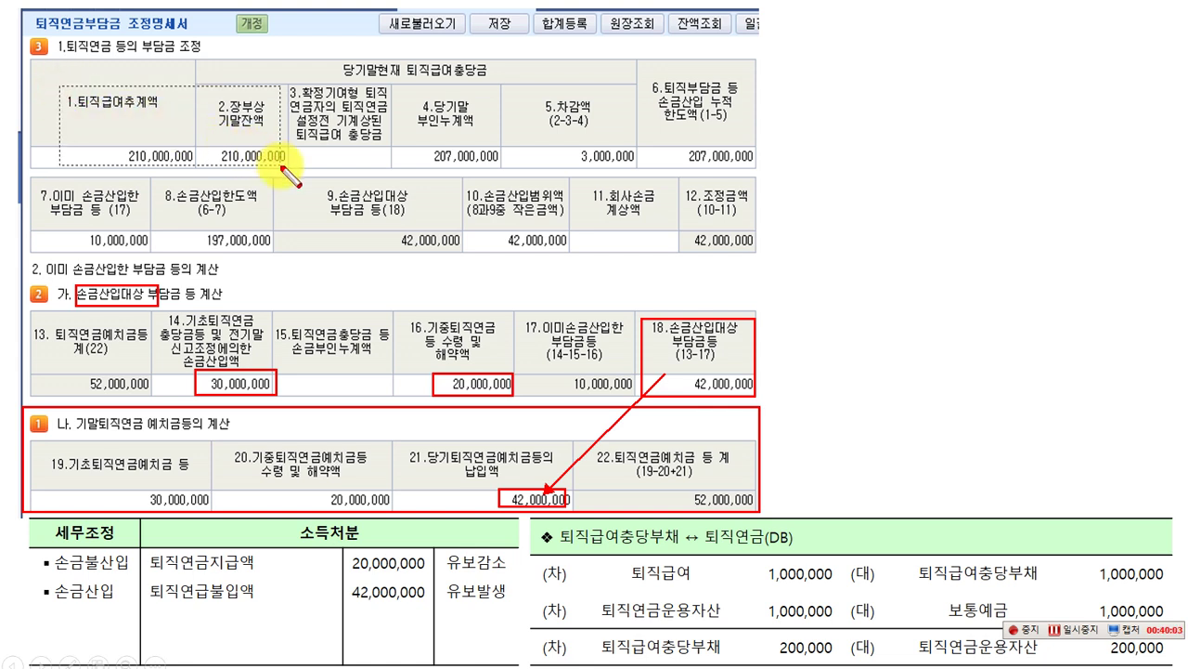
Box items 1.퇴직급여추계액 and 2.장부상 기말잔액 together, and item 4.당기말 부인누계액 separately, in red
drag(292, 172, 291, 171)
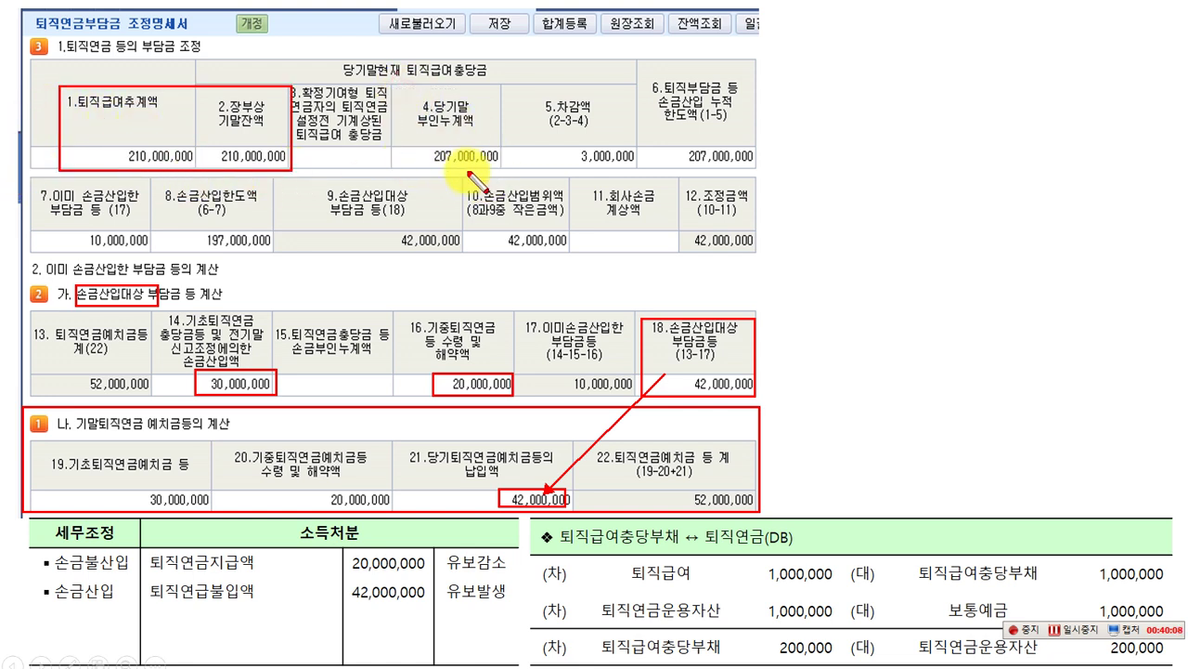
drag(470, 173, 507, 171)
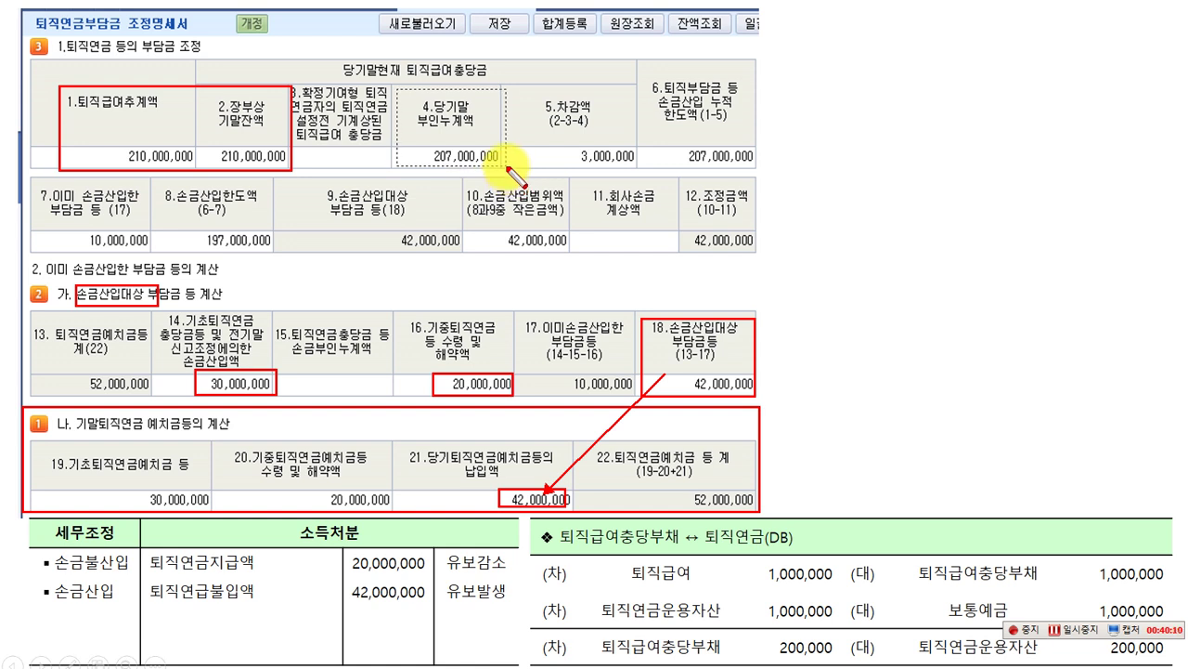
drag(506, 166, 397, 87)
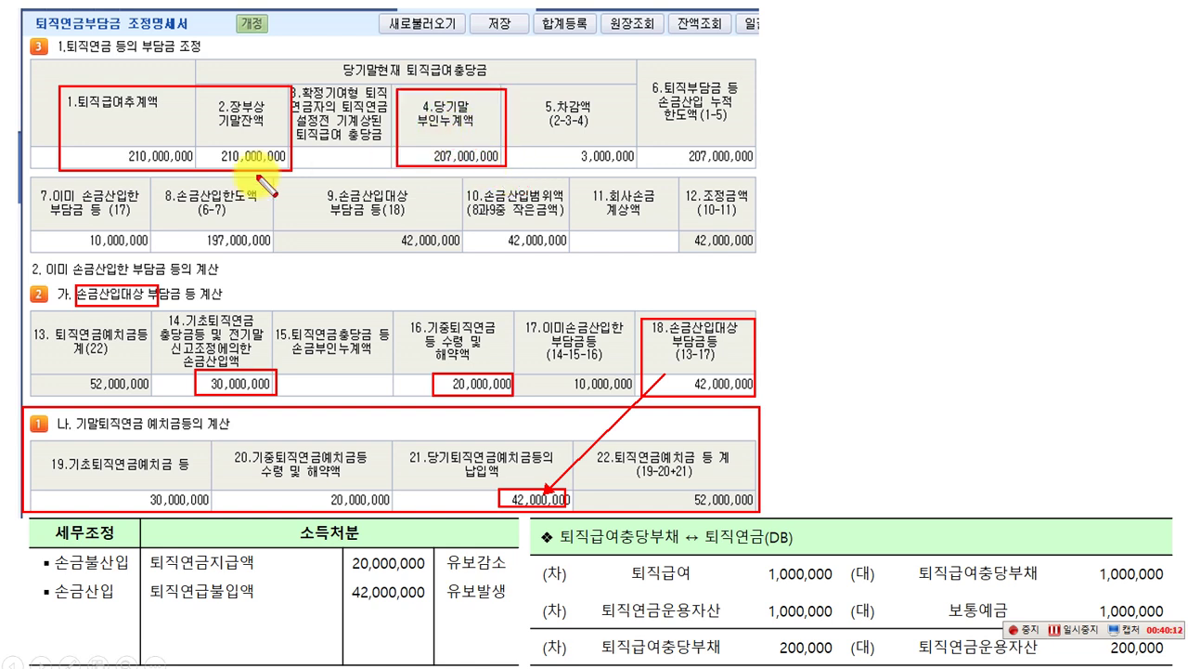
Draw an arrow from item 4.당기말 부인누계액 to the blank area beside the form and label it "당기설정 197,000,000"
drag(491, 136, 799, 65)
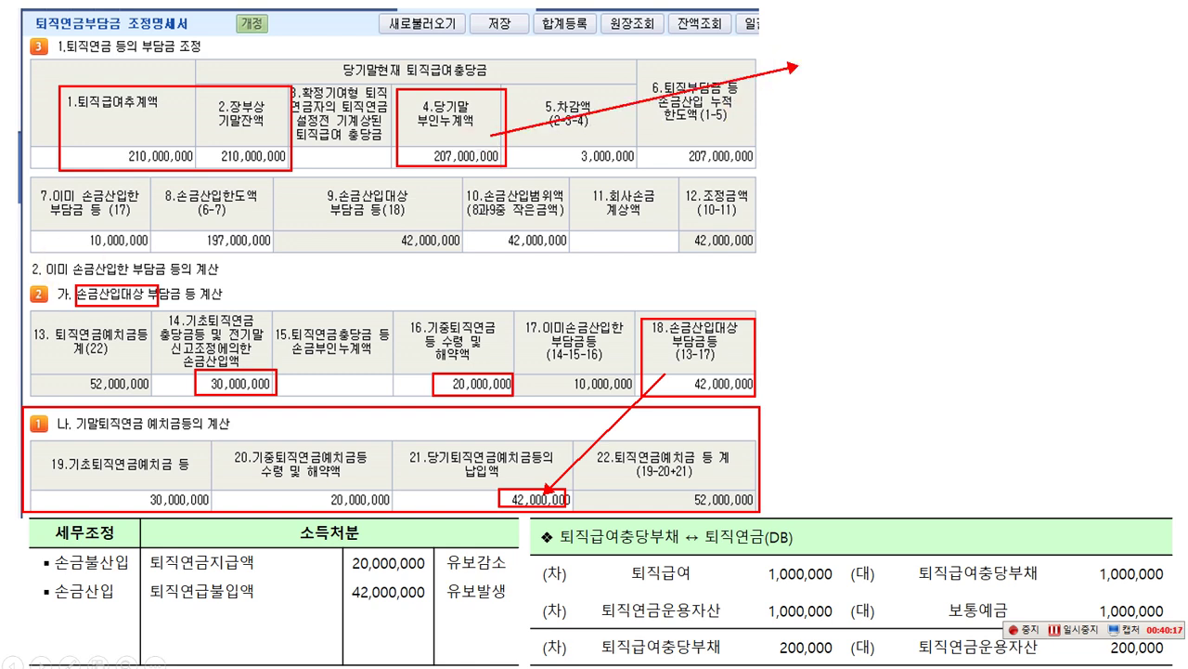
click(807, 67)
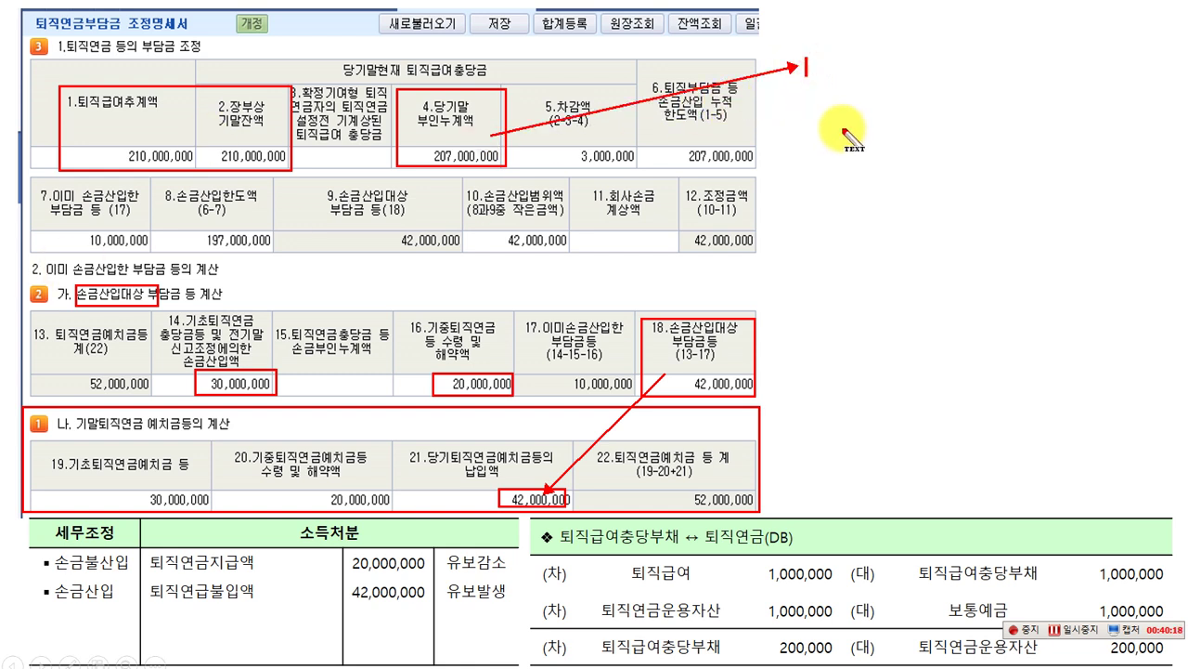
text(당기설)
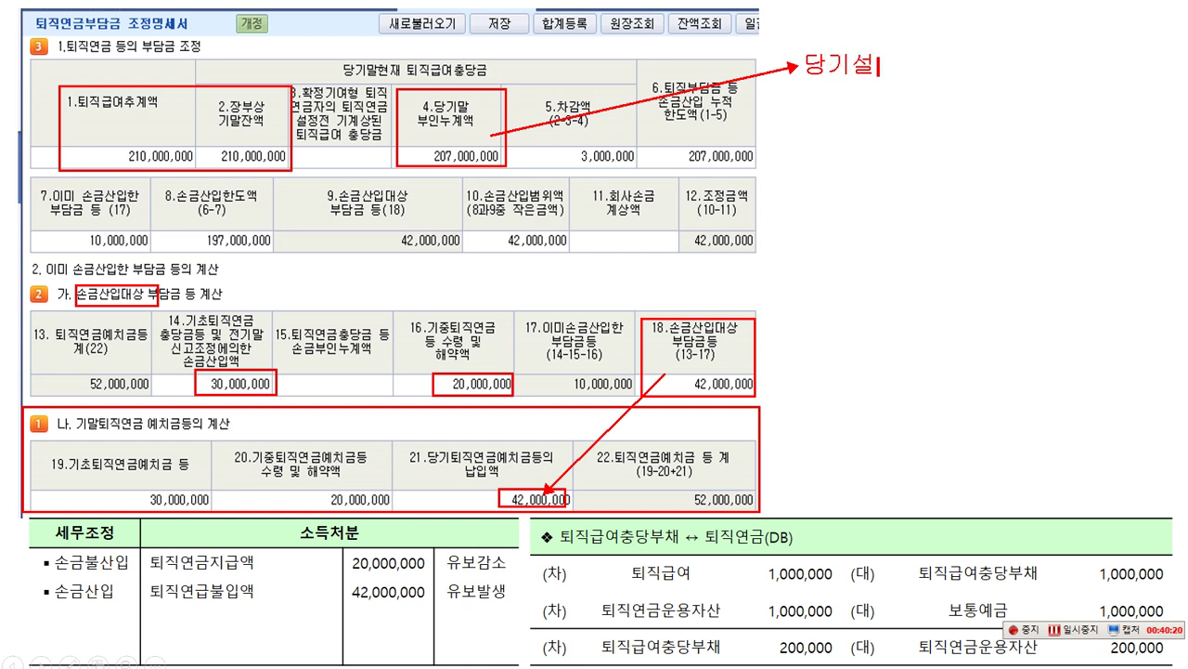
text(저ㅇ )
text(197,000,0)
text(00)
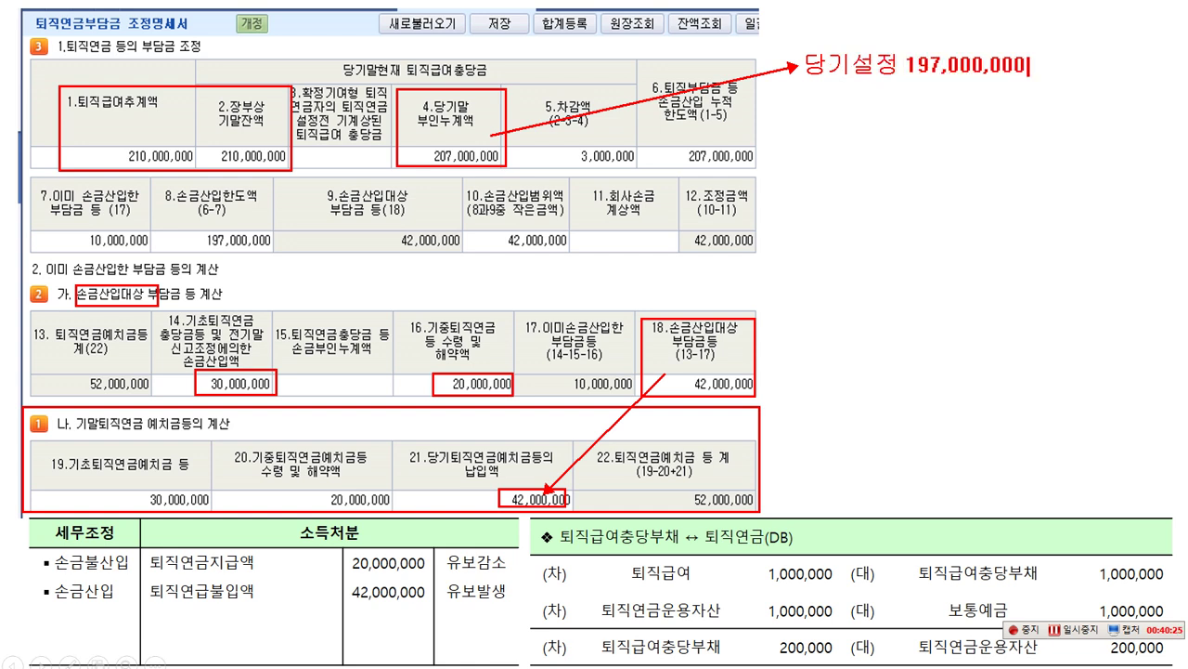
Add a second line reading "부인충당금 30,000,000" beneath the 당기설정 note beside the form
key(Return)
text(부인충당)
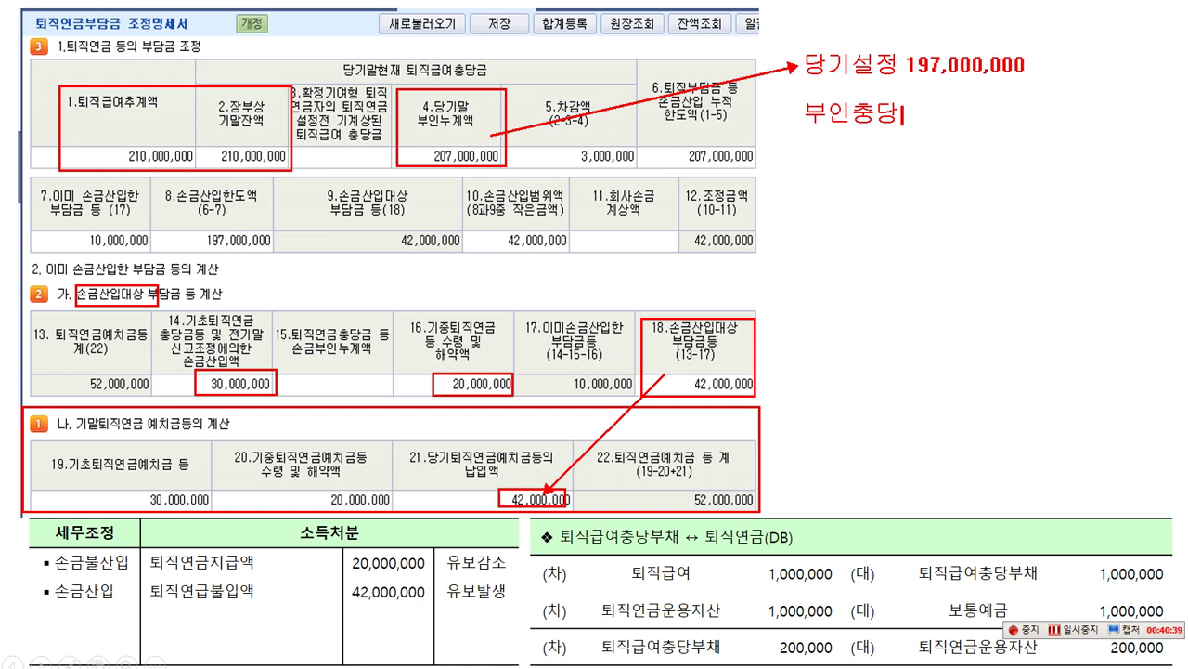
text(금   30,0000,)
key(BackSpace)
key(BackSpace)
text(,000)
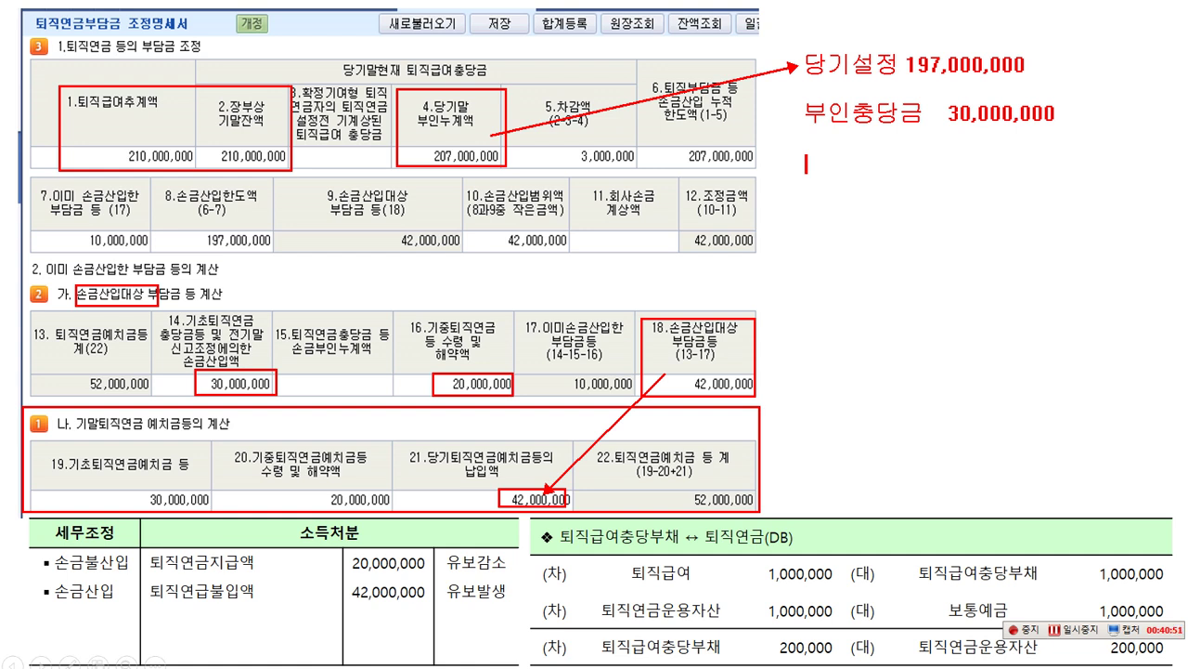
Add the line "인정 20,000,000" under 부인충당금 and put a horizontal rule of dash characters beneath it
text(인정ㄱ)
key(BackSpace)
text(20,000)
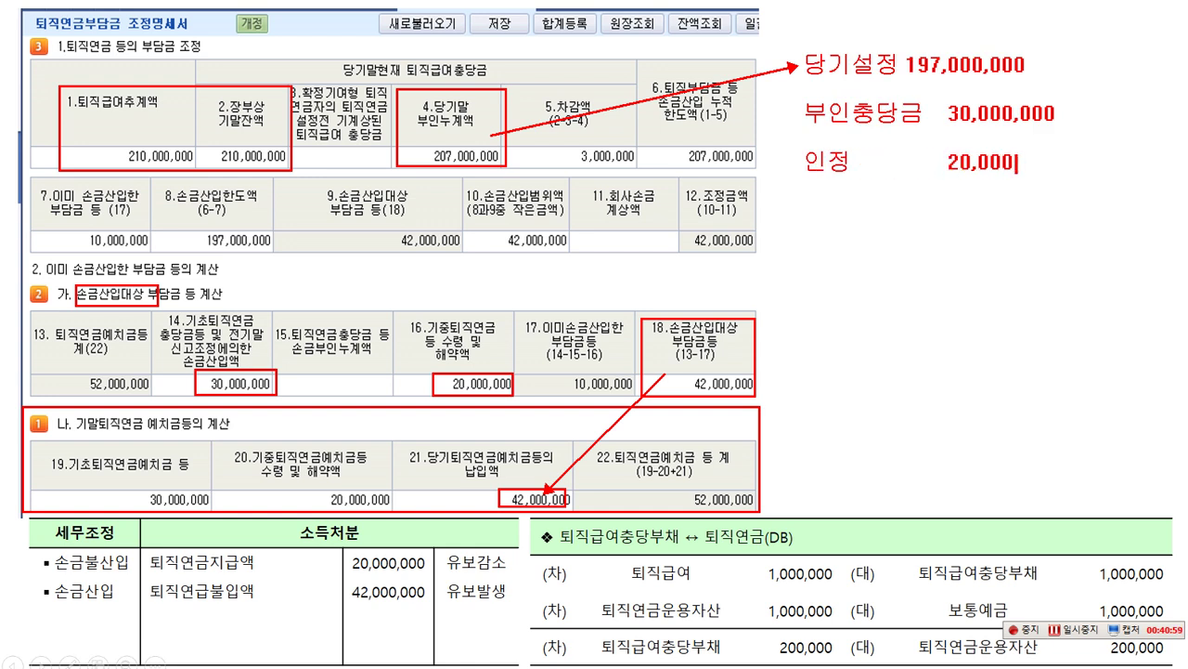
text(,000 ㅡㅡㅡㅡㅡㅡㅡㅡㅡㅡ)
text(ㅡㅡ )
Write "당기 207,000,000" below the rule and clear all red annotations from the slide
text(당기)
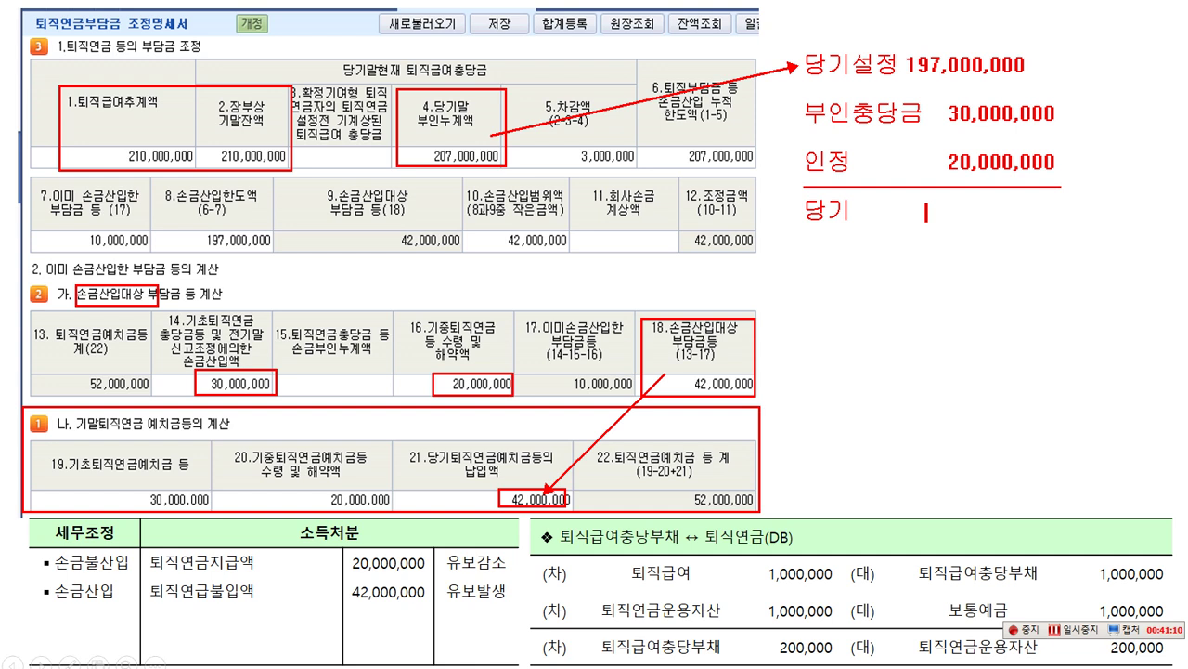
text(207,000,000)
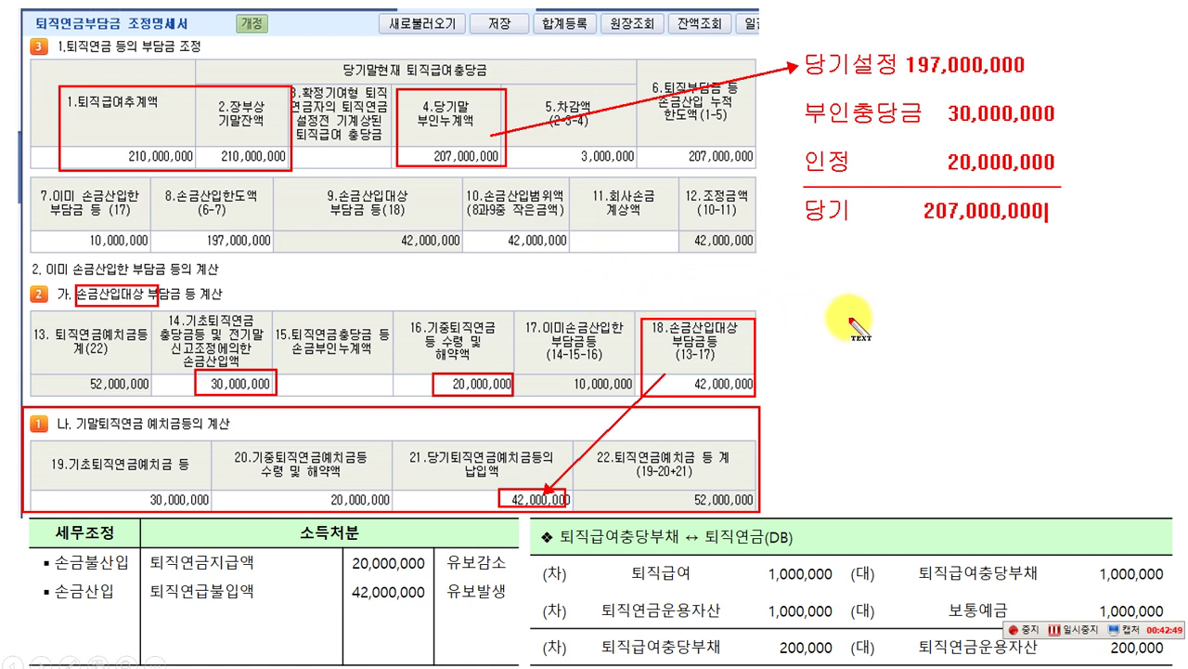
key(Escape)
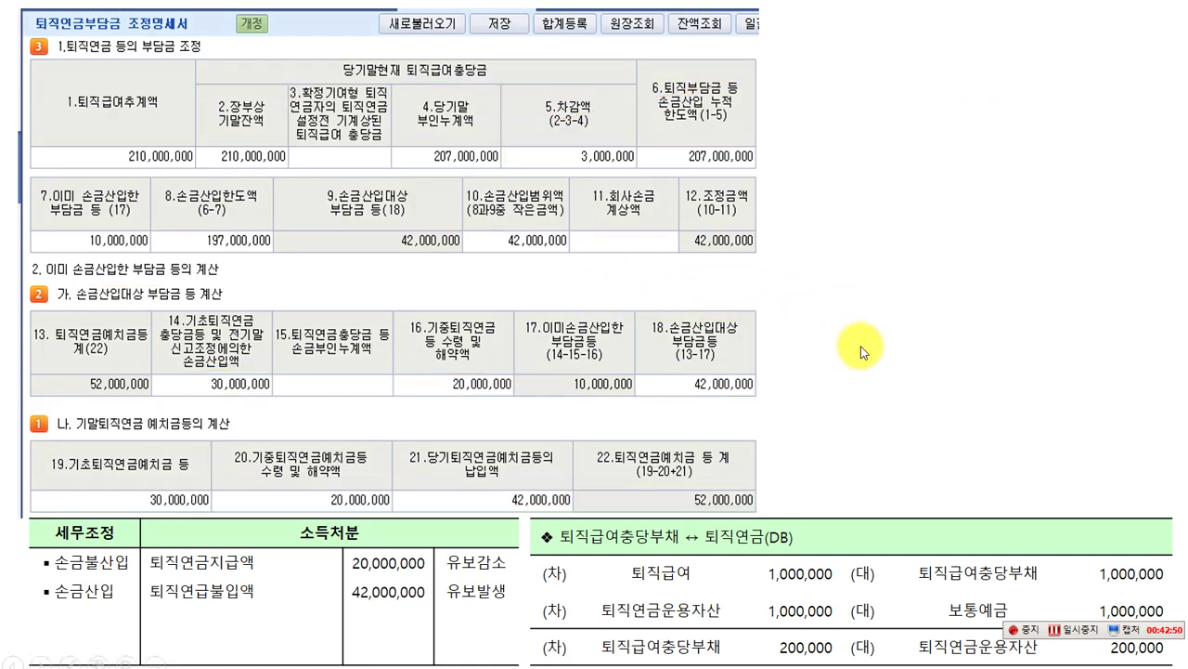